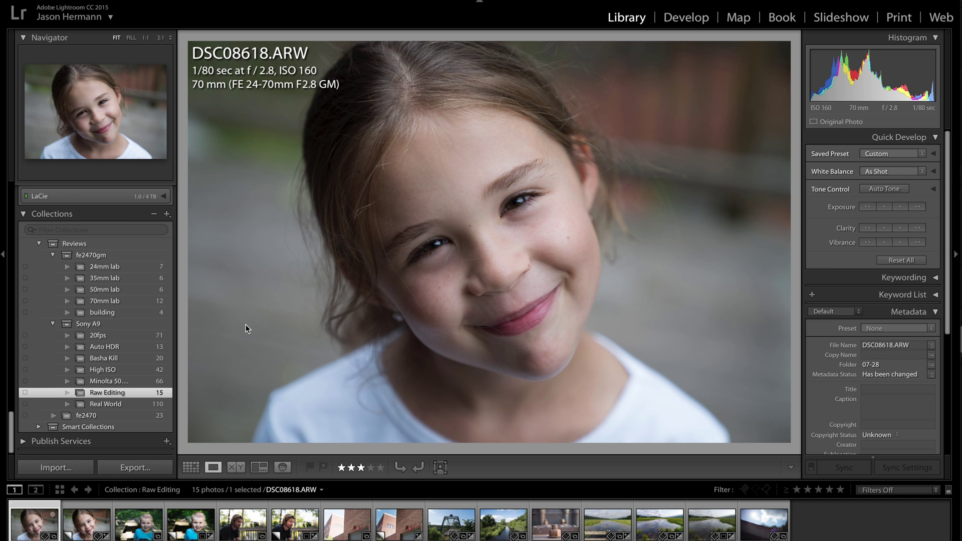
Alternate between the original DSC08618.ARW portrait and its Copy 1 to examine the difference between the unedited and edited versions.
click(85, 526)
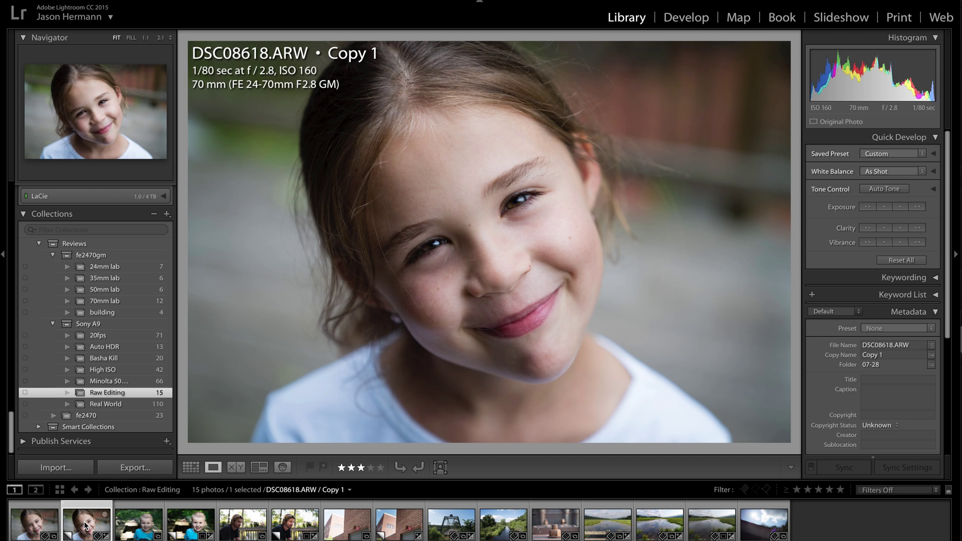
click(41, 525)
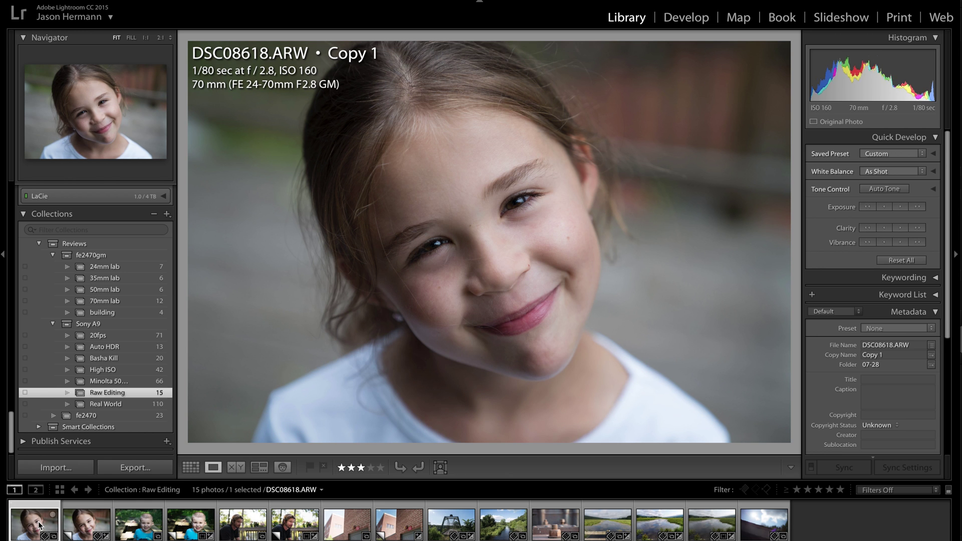
click(80, 528)
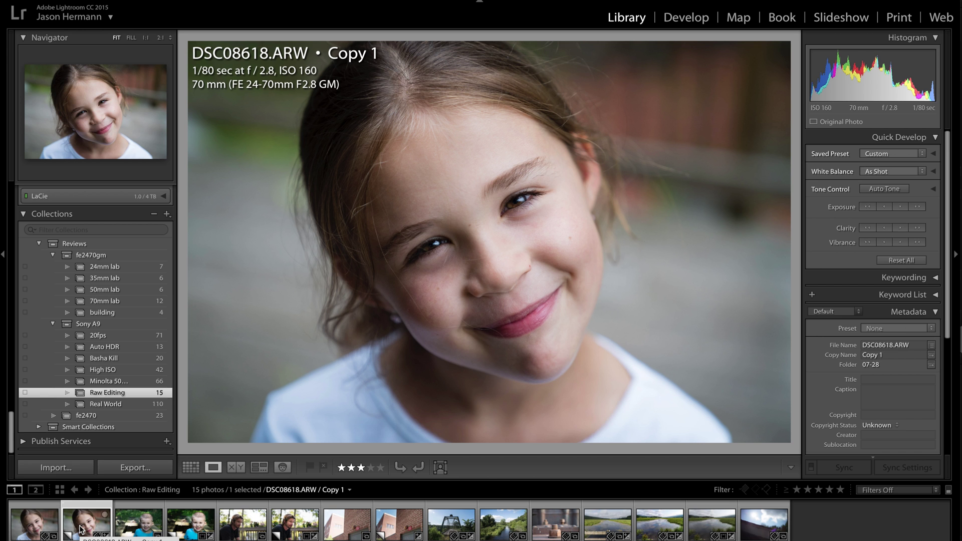
click(31, 527)
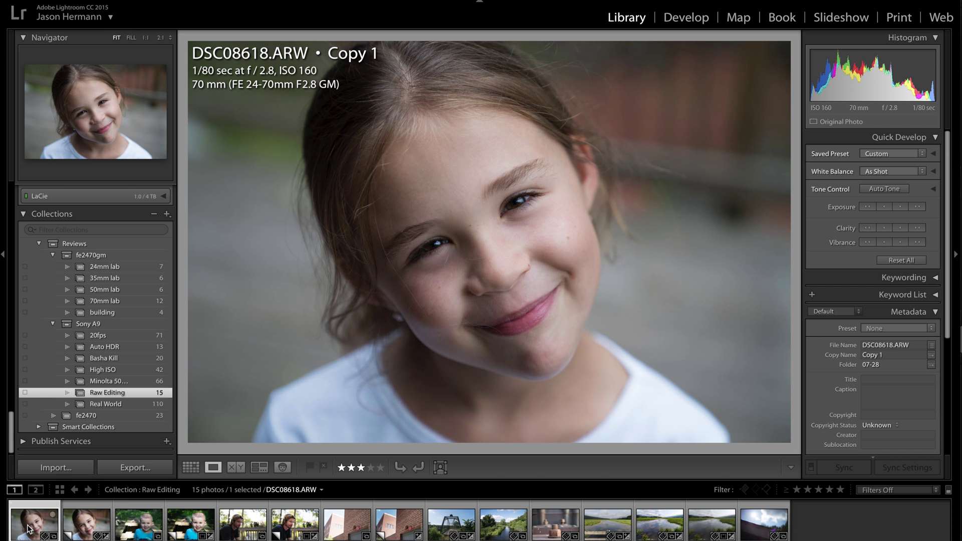
Compare the original DSC08618.ARW and Copy 1 side by side with the side panels hidden.
shift+click(84, 527)
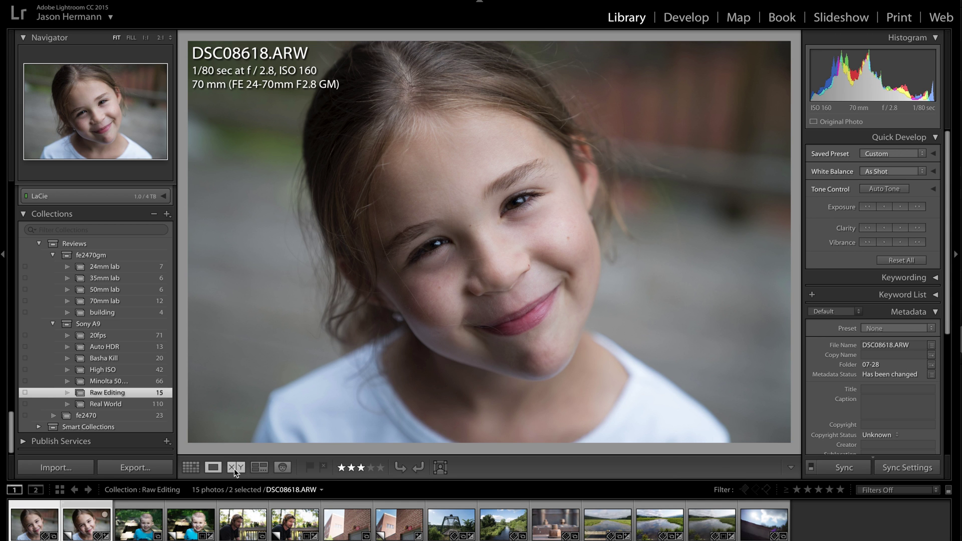
click(234, 468)
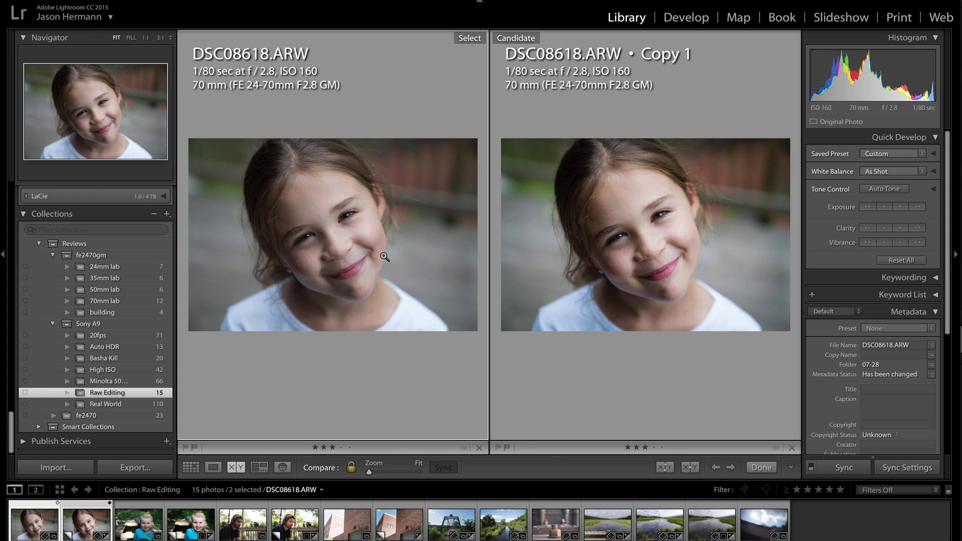
key(Tab)
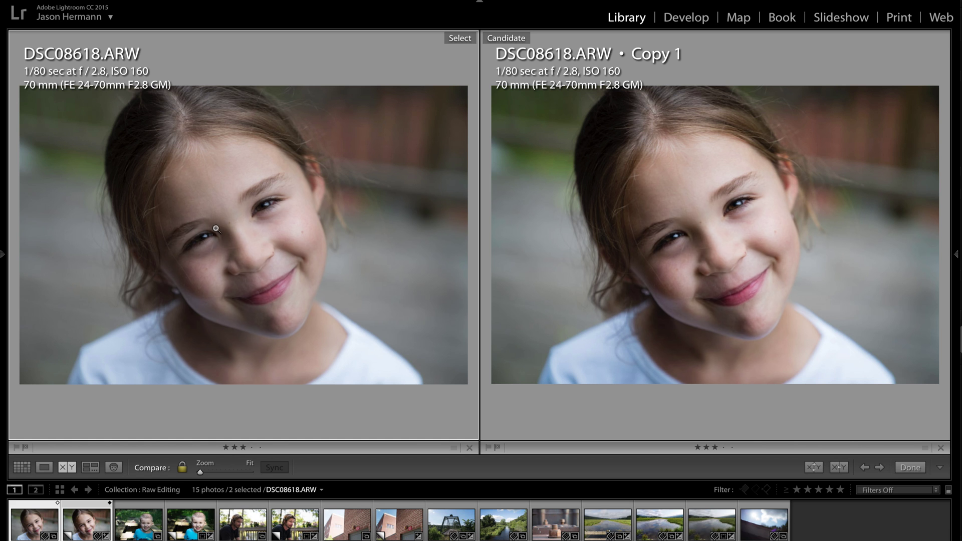
Examine the eyes, nose, mouth and skin in both compared versions at 1:1 magnification, finishing at the full view.
click(228, 219)
click(329, 233)
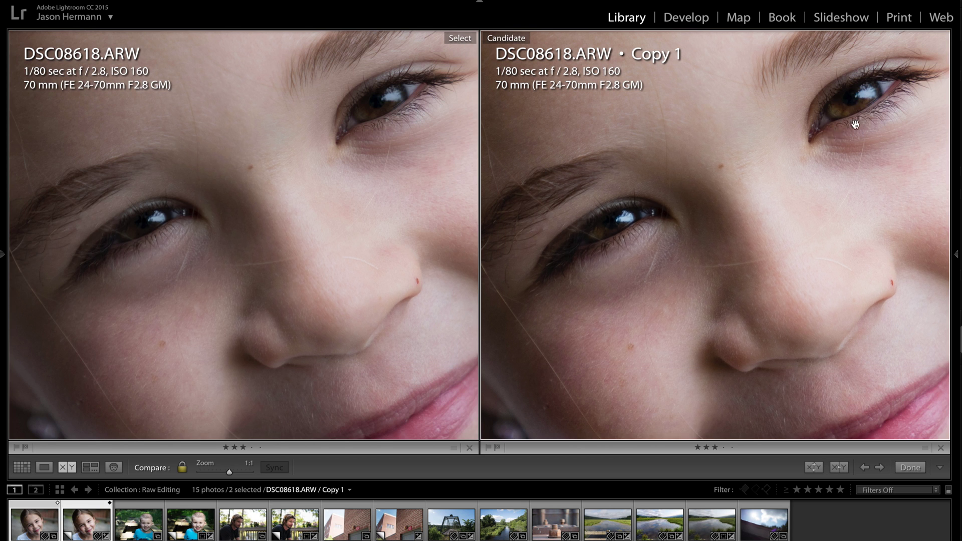
scroll(676, 198, down, 5)
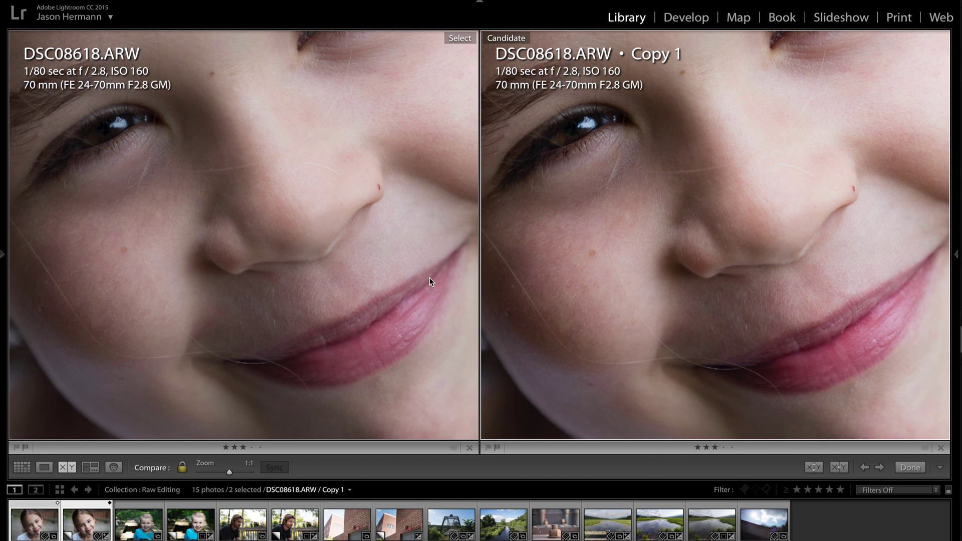
drag(736, 230, 674, 263)
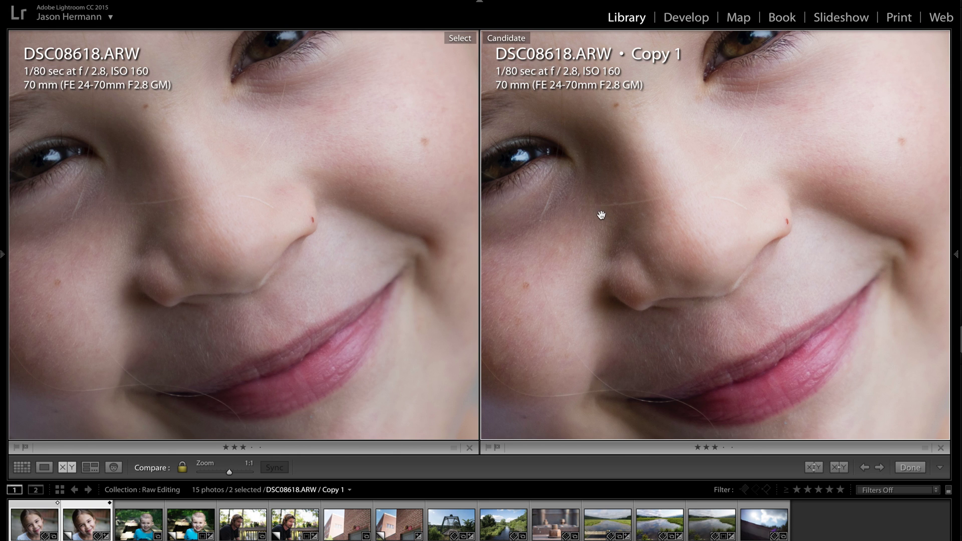
drag(601, 215, 662, 317)
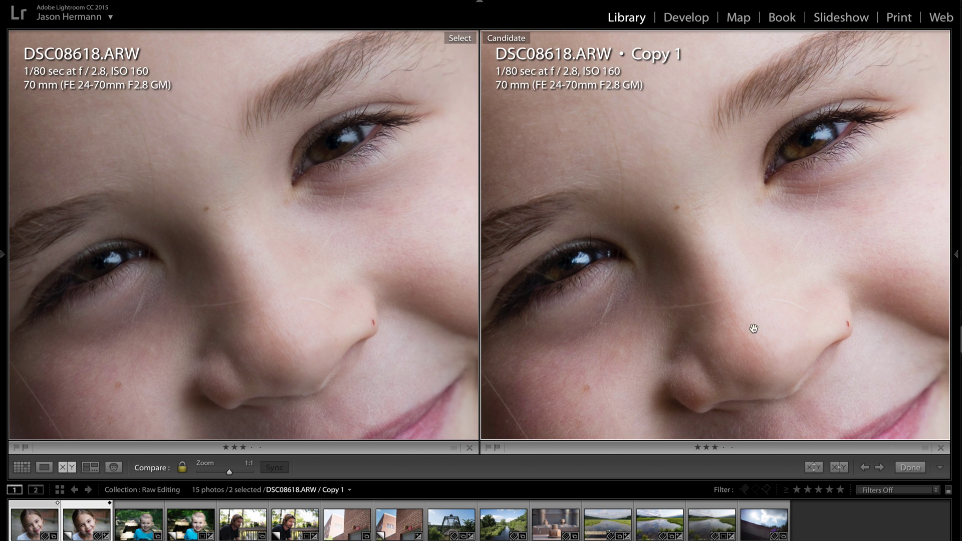
drag(574, 168, 614, 215)
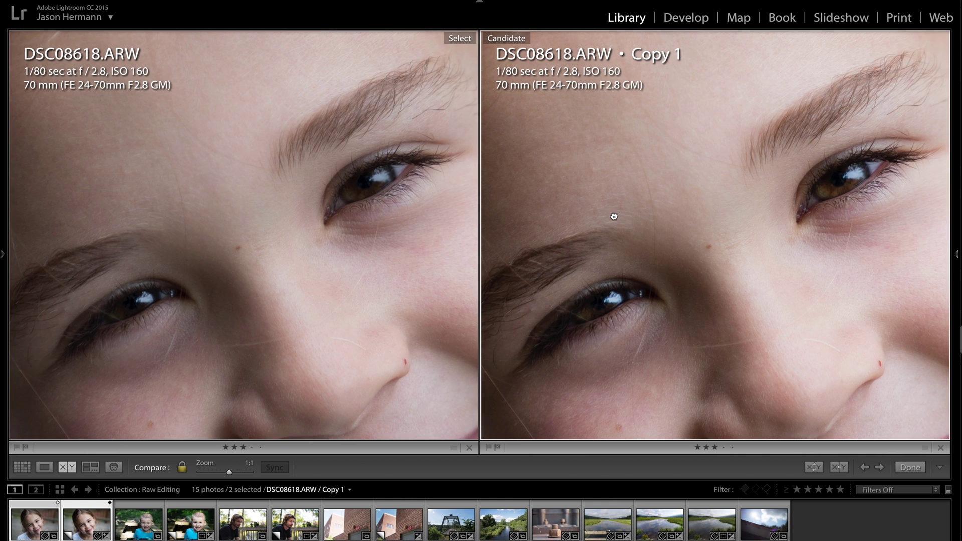
drag(672, 196, 639, 166)
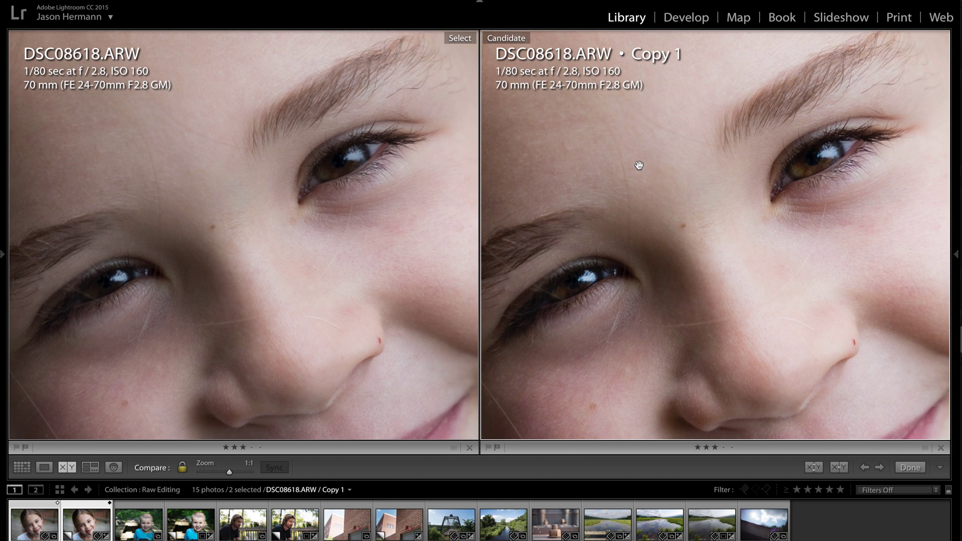
click(639, 166)
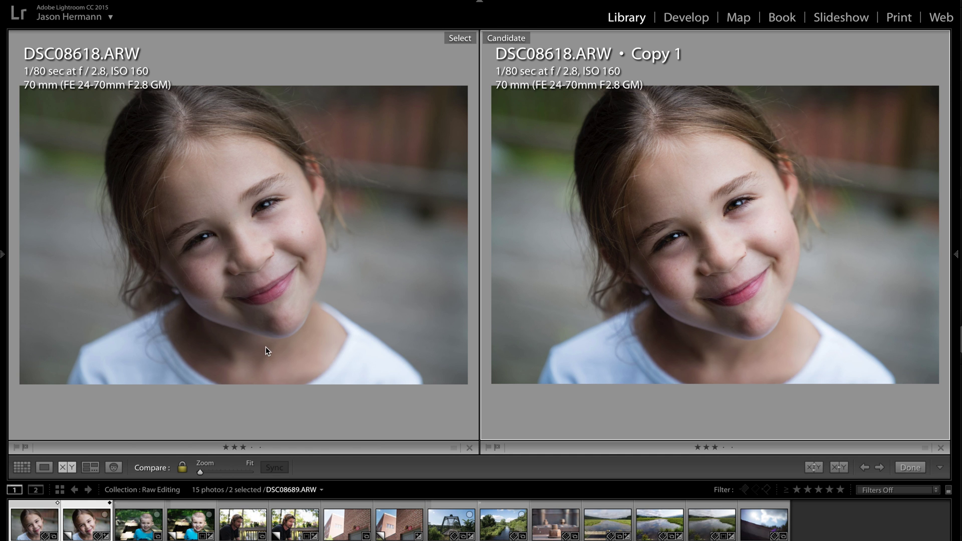
Leave the comparison and show only the original DSC08618.ARW in Loupe view with all panels restored.
click(22, 467)
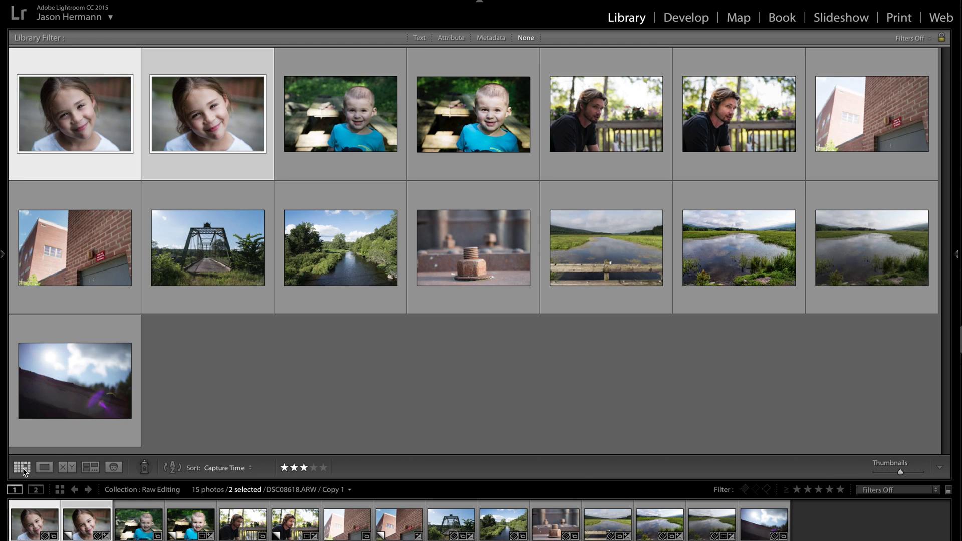
click(102, 83)
key(e)
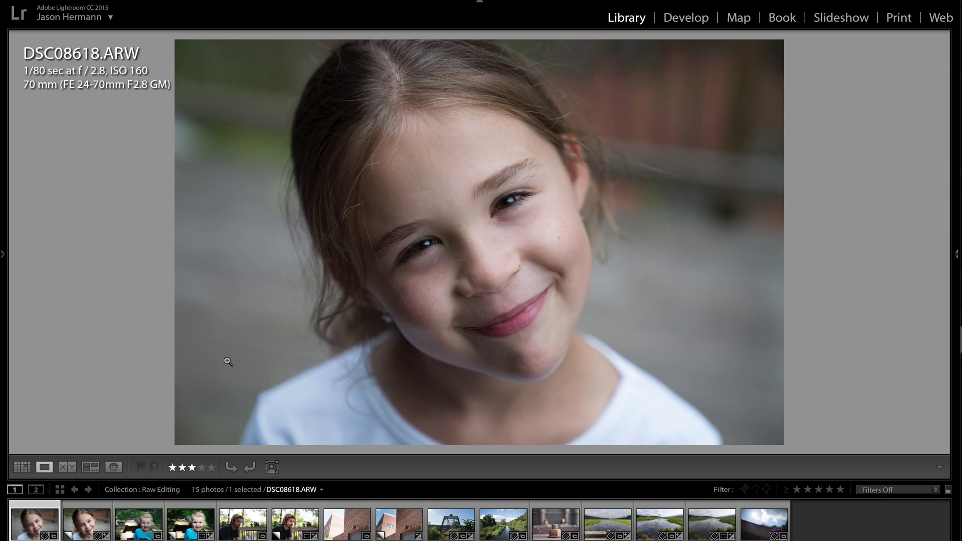
key(shift+Tab)
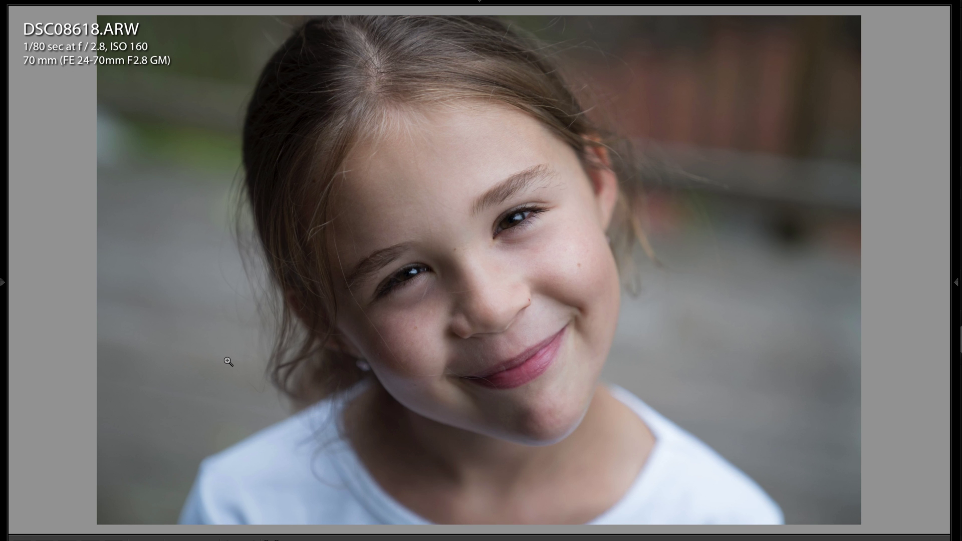
key(shift+Tab)
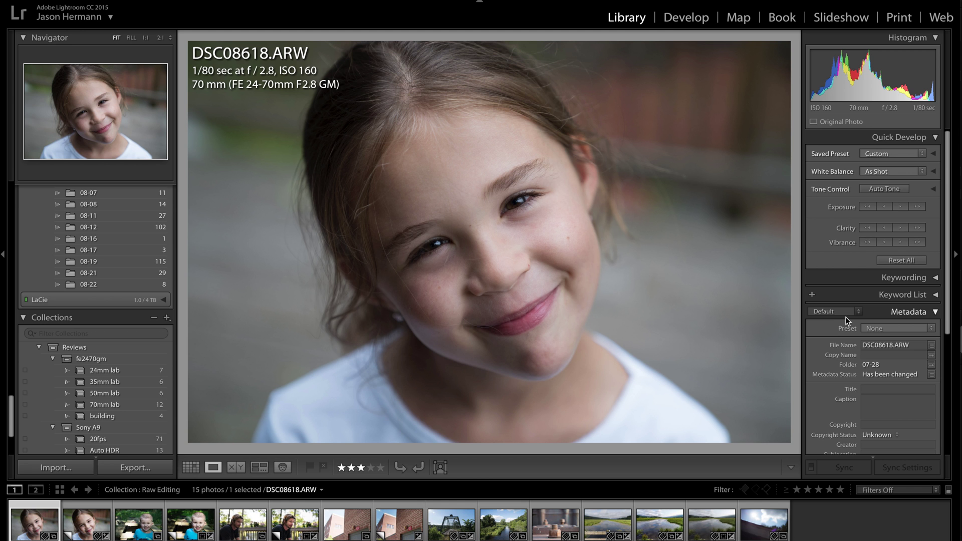
Bring the original portrait into the Develop module and enable lens profile corrections for it.
click(684, 19)
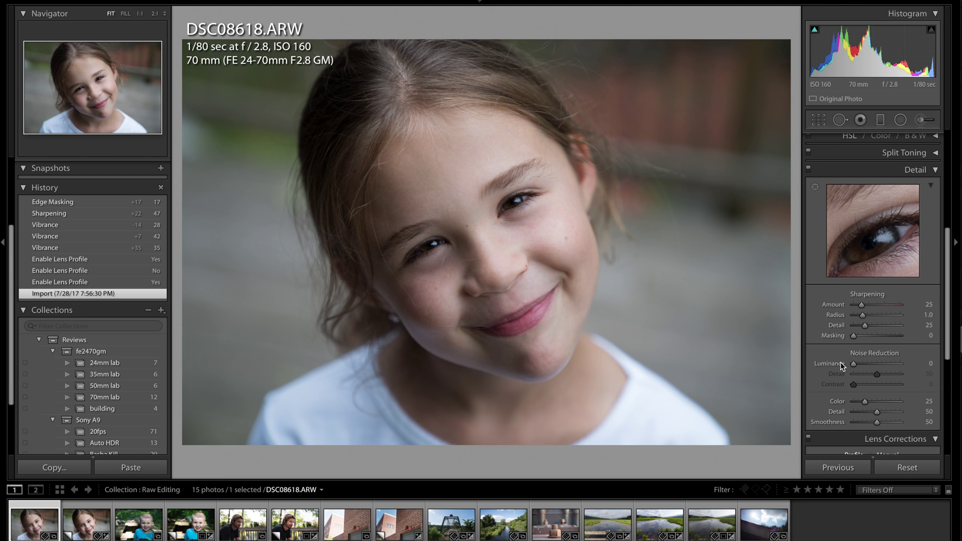
scroll(841, 362, down, 5)
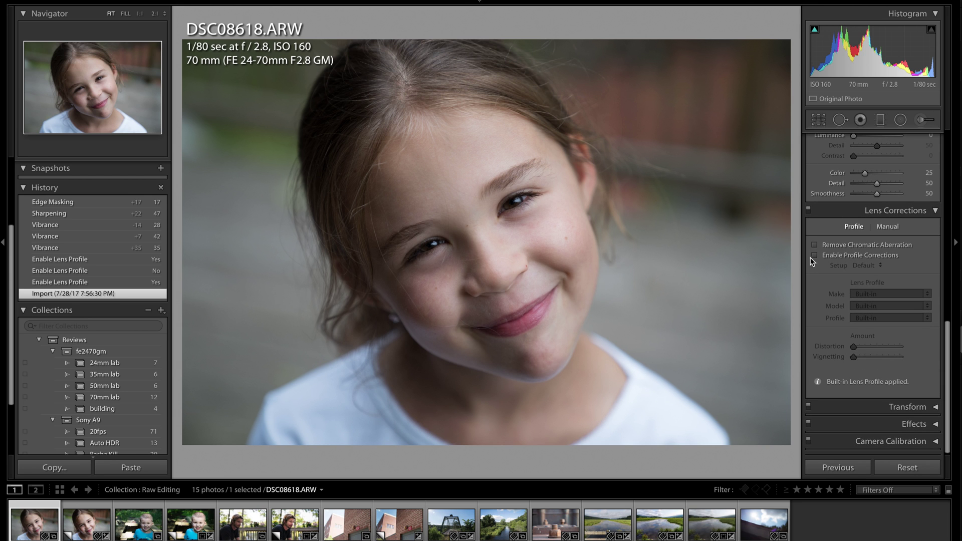
click(812, 255)
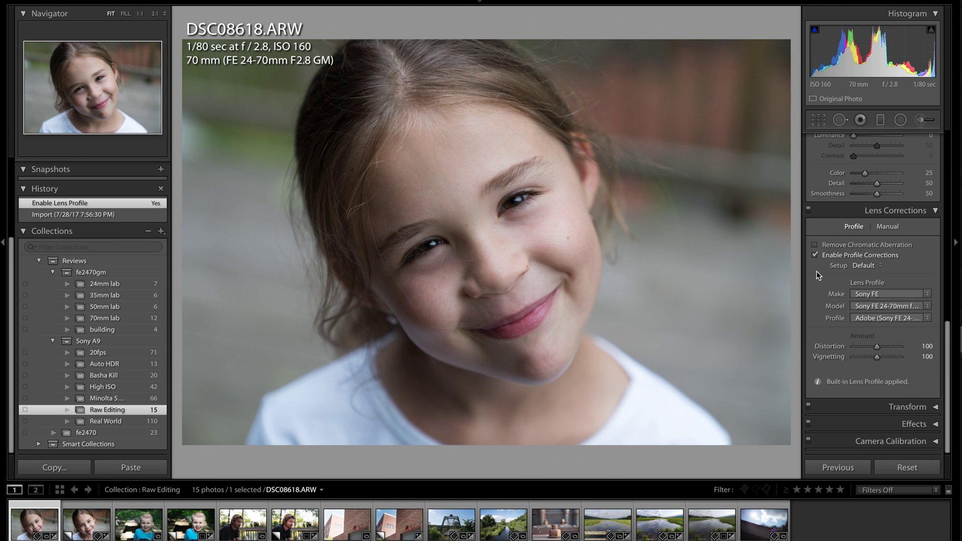
Crop the portrait with the crop angle rotated to 3.73, reposition the girl within the frame, and apply the crop.
scroll(816, 272, up, 6)
scroll(816, 271, up, 2)
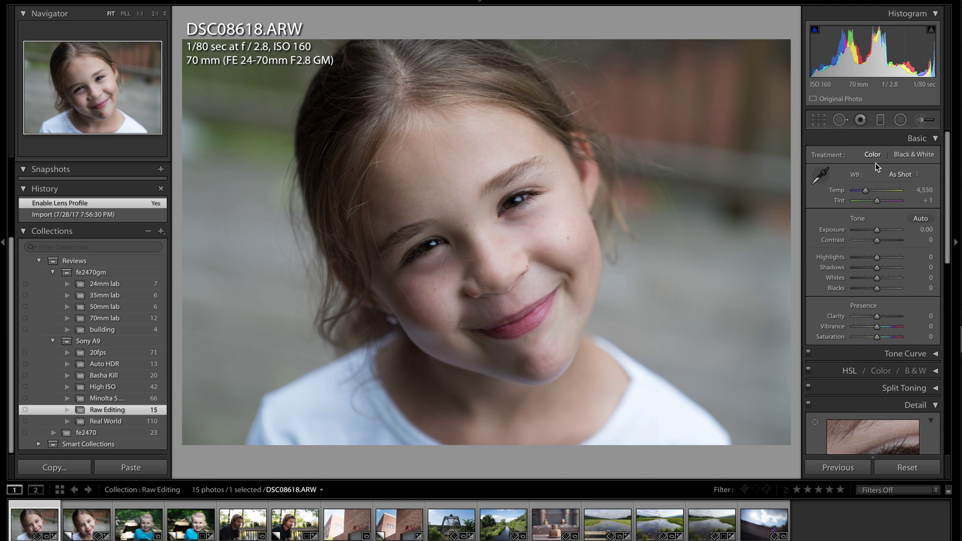
click(816, 123)
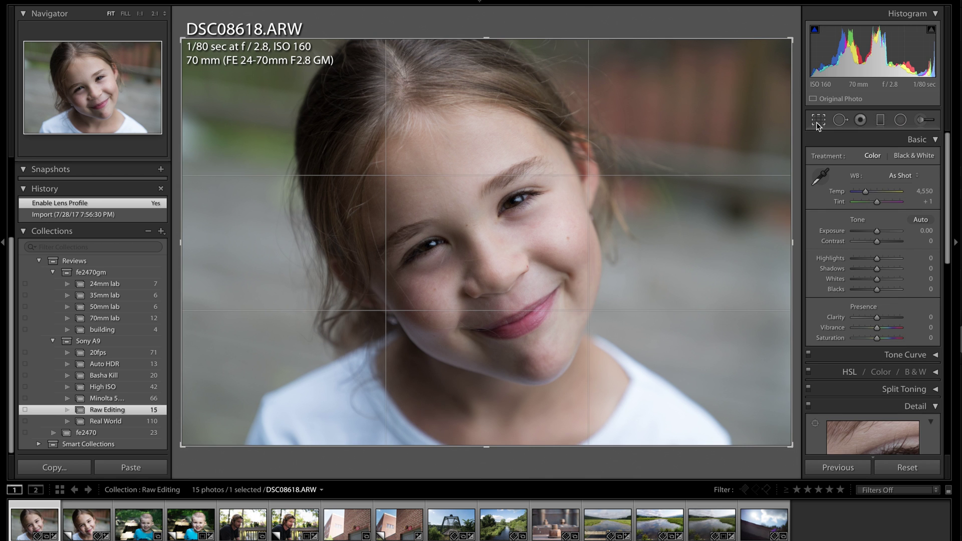
drag(784, 33, 811, 44)
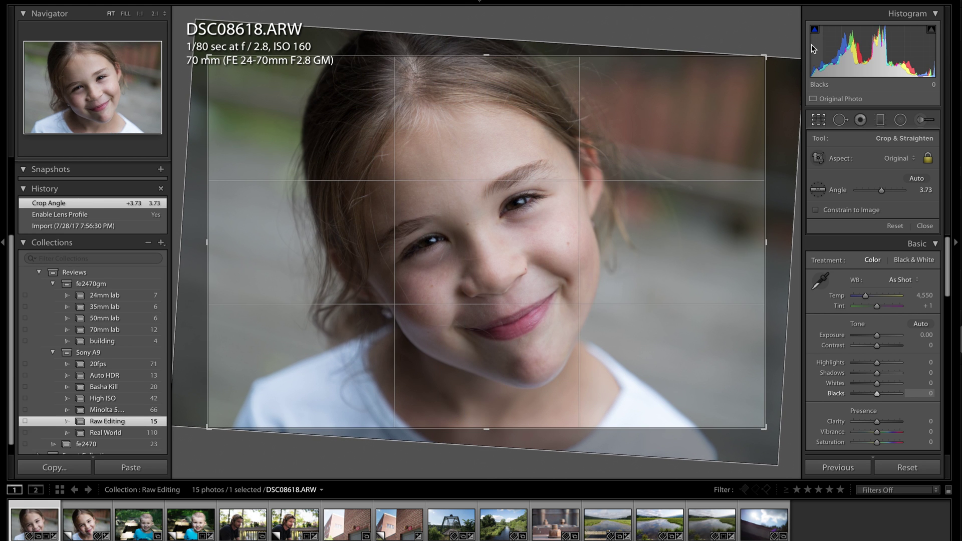
drag(495, 287, 551, 251)
key(Return)
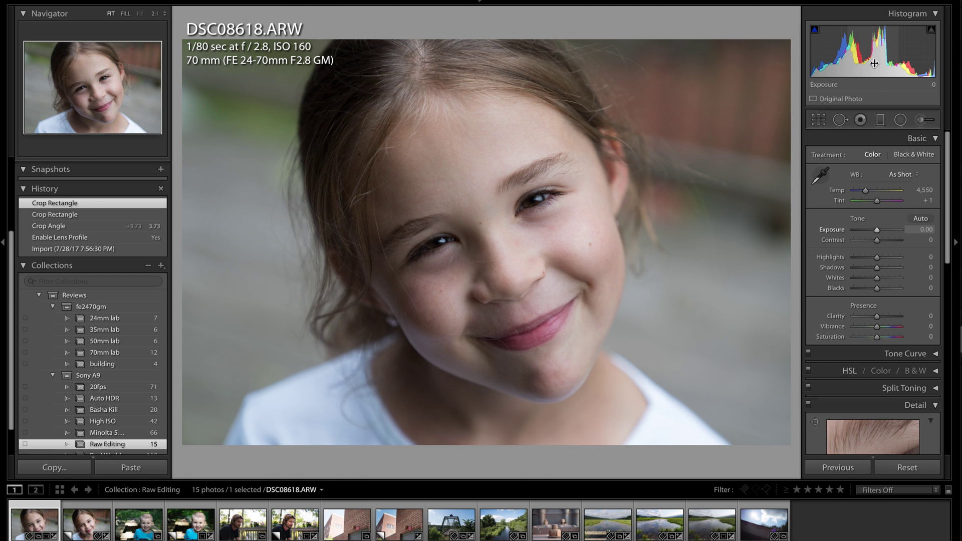
Set the portrait's Exposure to +0.22 and its Vibrance to +31.
drag(876, 230, 877, 230)
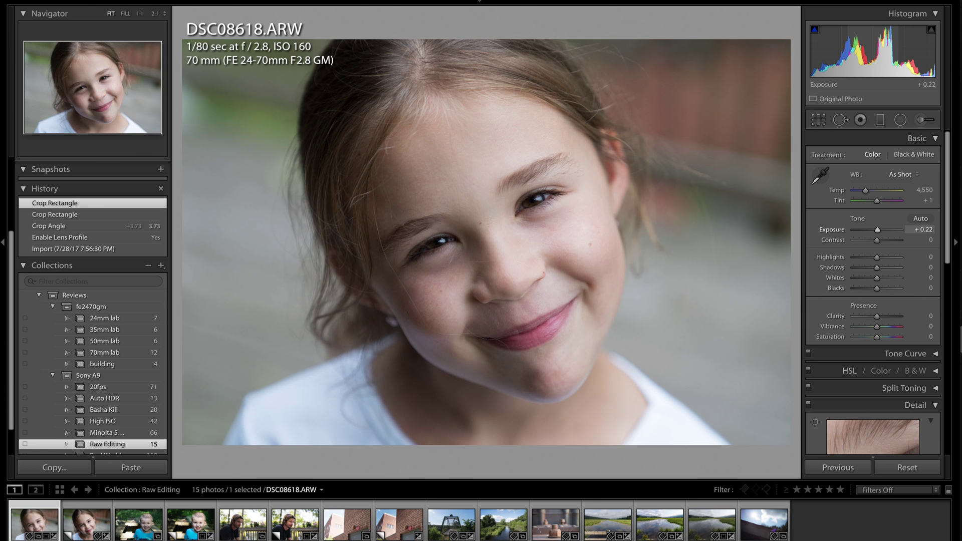
drag(877, 230, 877, 230)
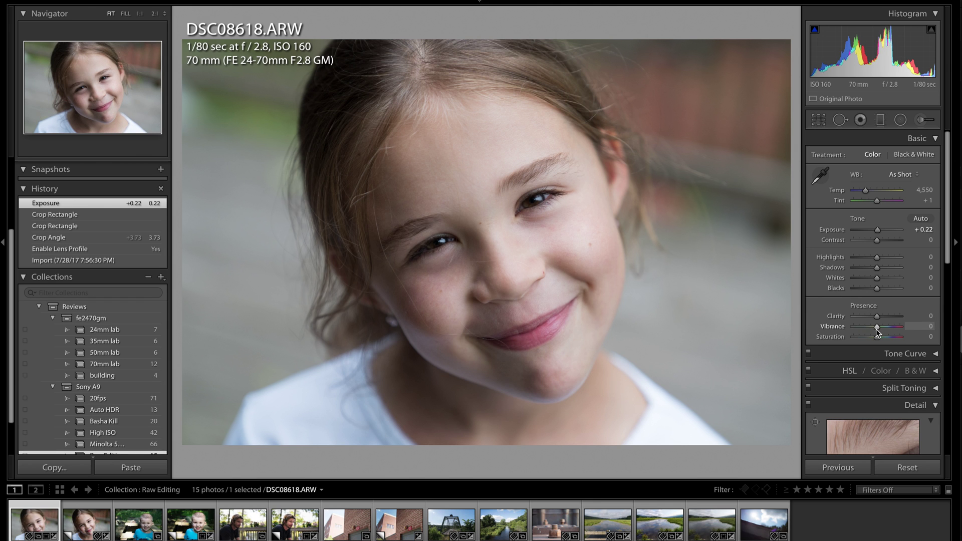
scroll(828, 326, down, 2)
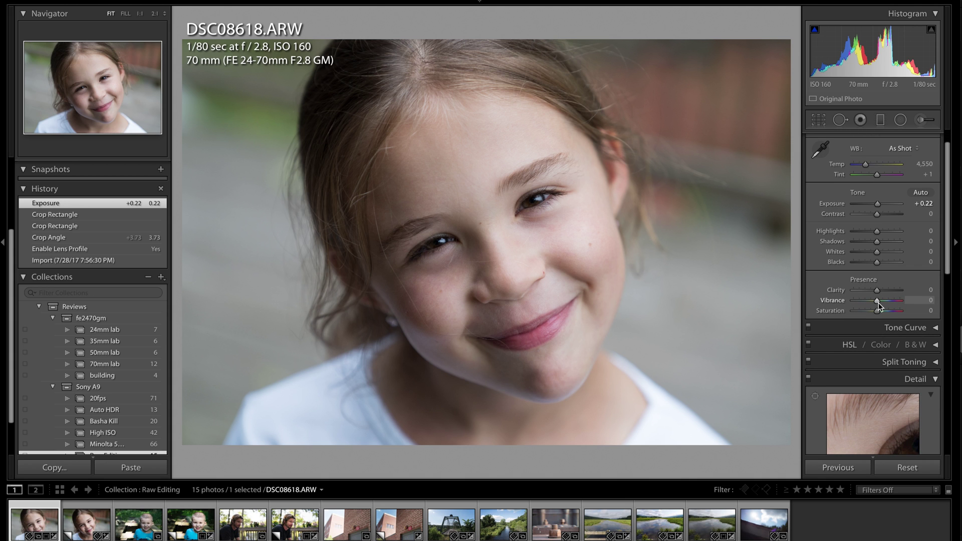
mouse_move(882, 302)
mouse_down()
mouse_move(894, 301)
mouse_move(884, 301)
mouse_up()
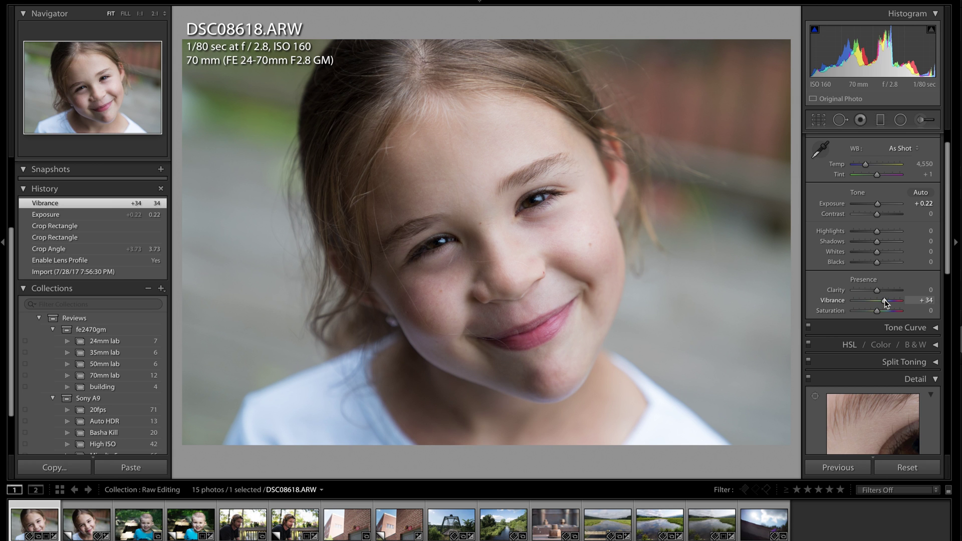
drag(885, 300, 884, 300)
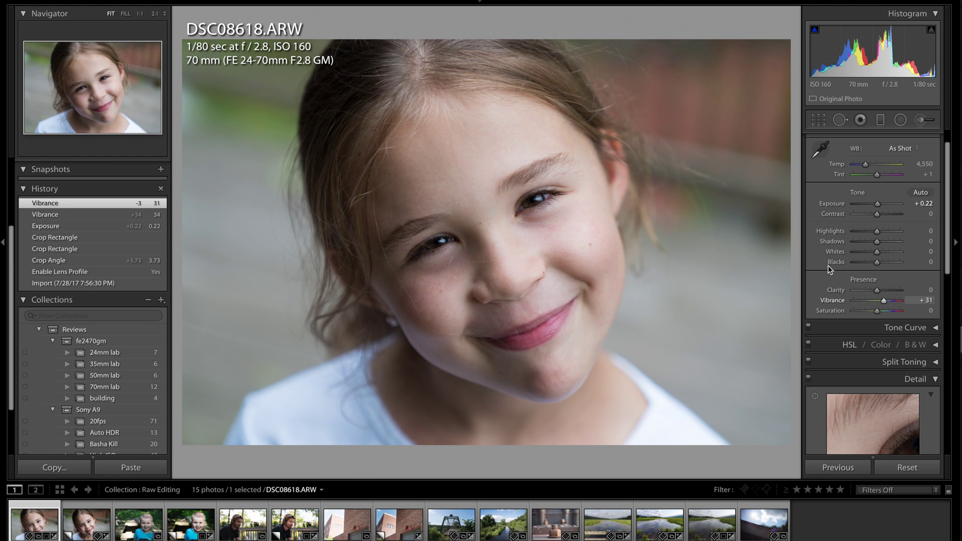
Set the sharpening Amount to 53, using one of the girl's eyes as the detail preview.
click(442, 241)
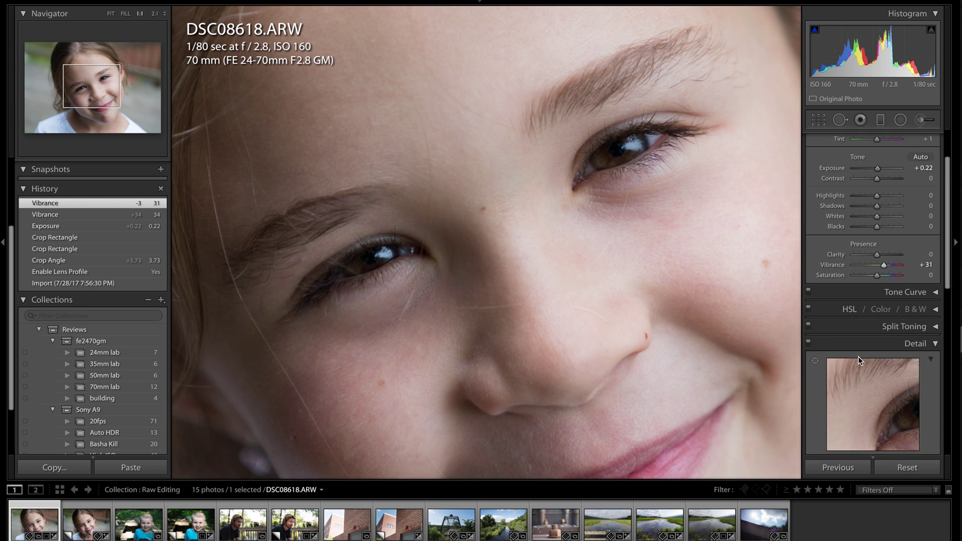
scroll(858, 356, down, 4)
drag(860, 340, 849, 331)
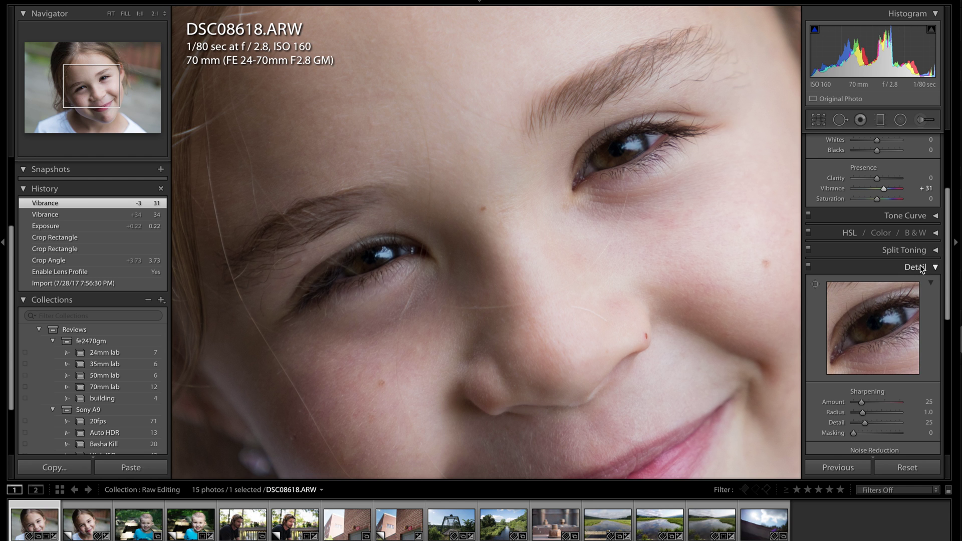
drag(865, 403, 869, 403)
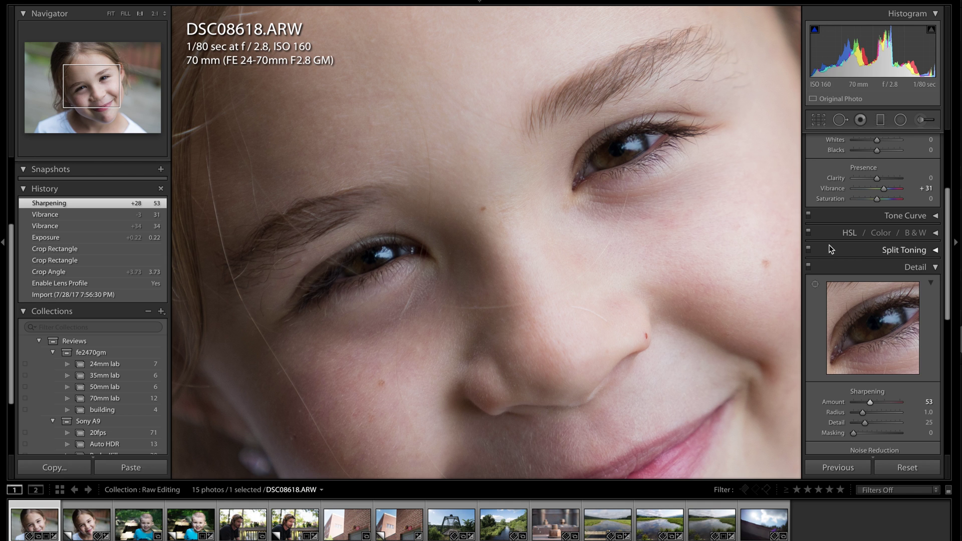
Paint over the irises of both eyes with an adjustment brush of size 6.1 and Exposure 0.60.
scroll(829, 244, up, 5)
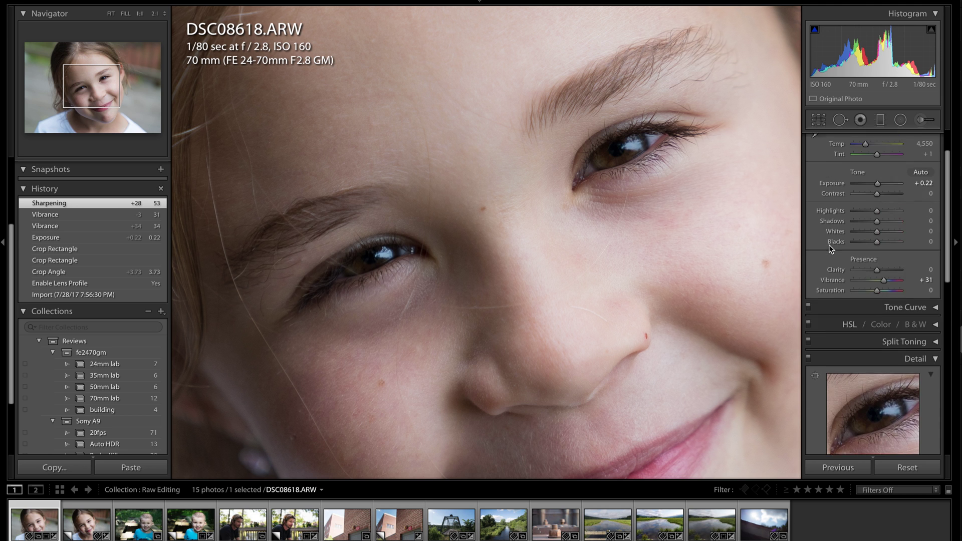
click(921, 121)
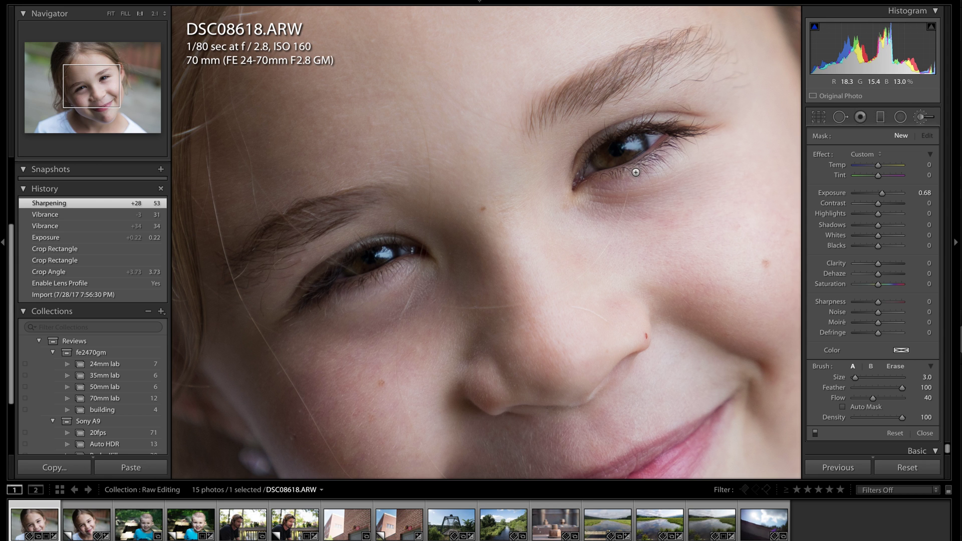
drag(855, 377, 860, 381)
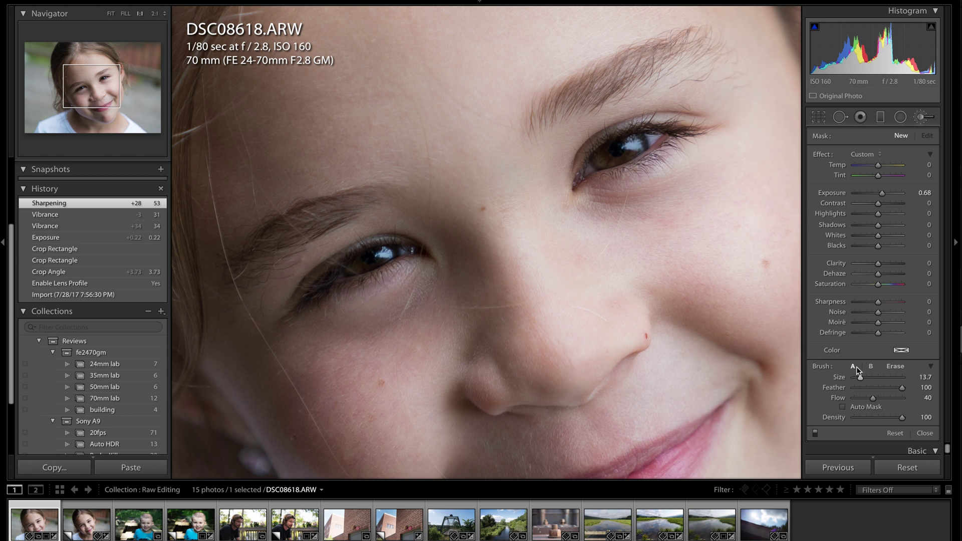
drag(860, 377, 856, 377)
double_click(877, 192)
drag(880, 193, 882, 195)
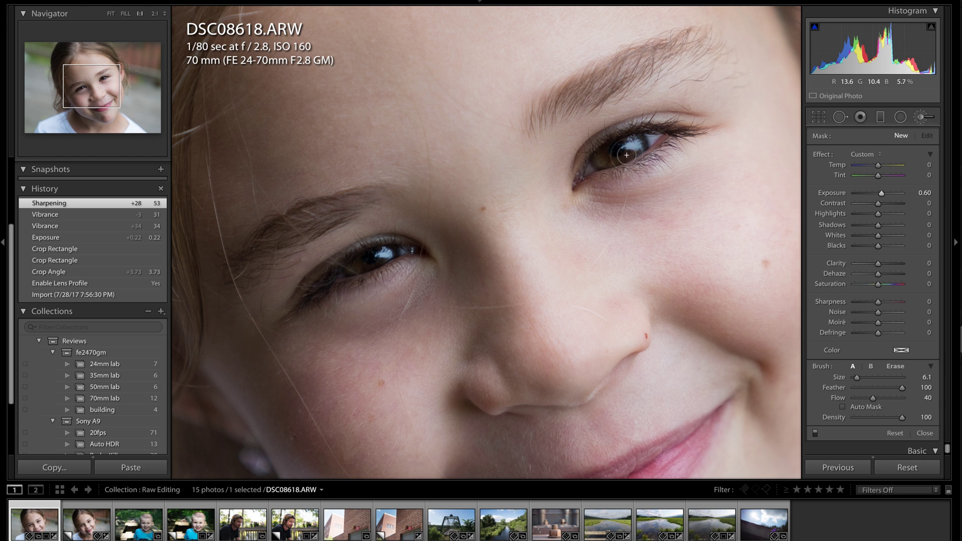
drag(600, 158, 633, 150)
drag(353, 267, 394, 254)
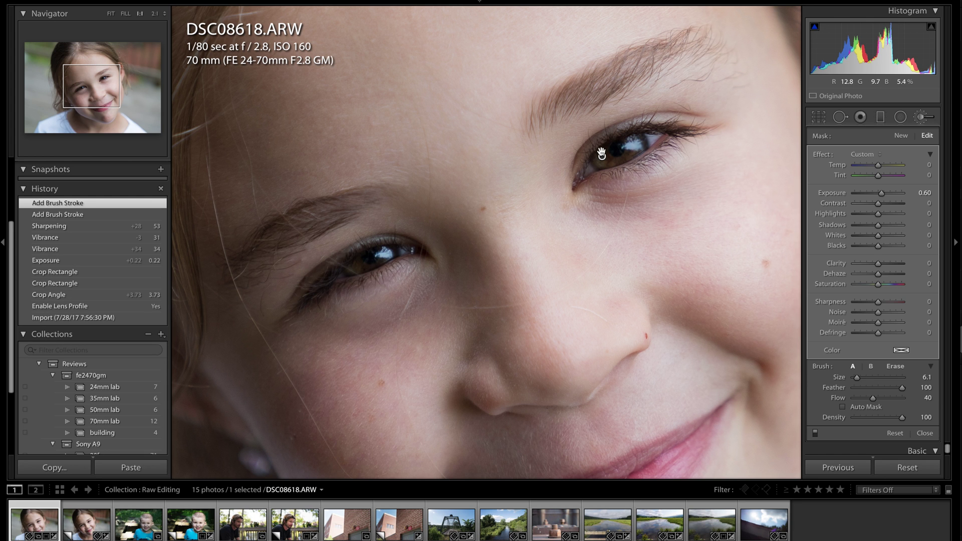
mouse_move(638, 145)
mouse_down()
mouse_move(617, 163)
mouse_move(598, 158)
mouse_up()
mouse_move(371, 268)
mouse_down()
mouse_move(391, 253)
mouse_move(355, 273)
mouse_up()
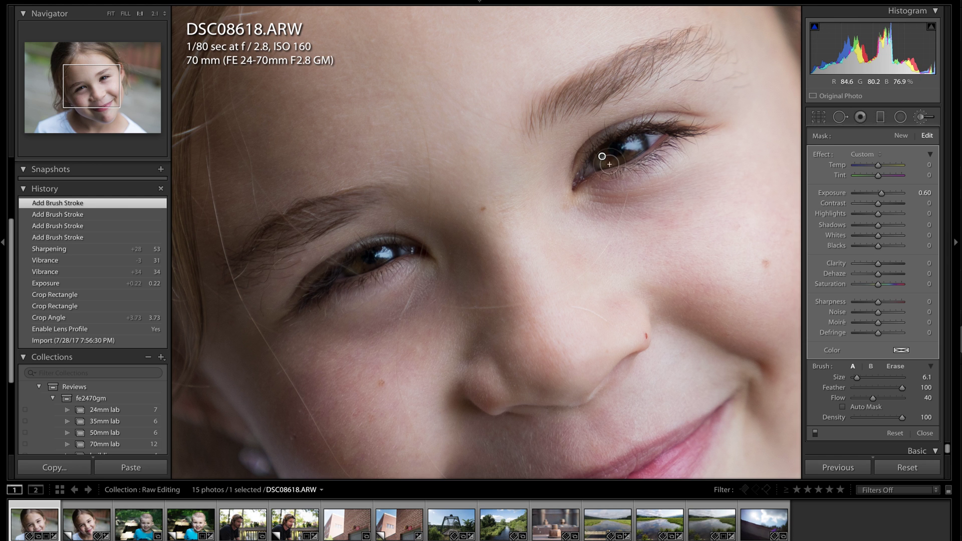
Refine the eye brush adjustment to Exposure 1.37, Clarity 17 and Sharpness 29, and close the brush.
mouse_move(602, 159)
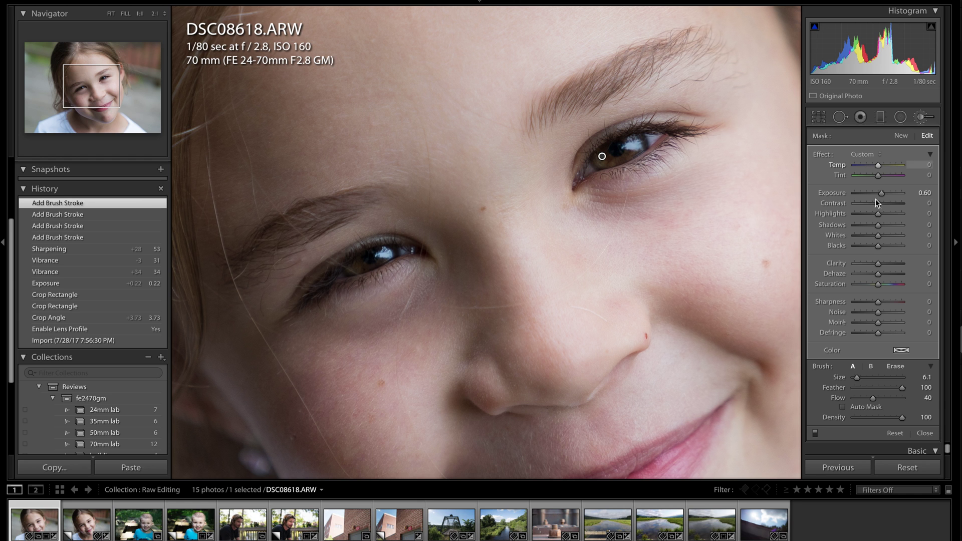
mouse_move(887, 194)
mouse_down()
mouse_move(900, 194)
mouse_move(867, 194)
mouse_move(886, 193)
mouse_up()
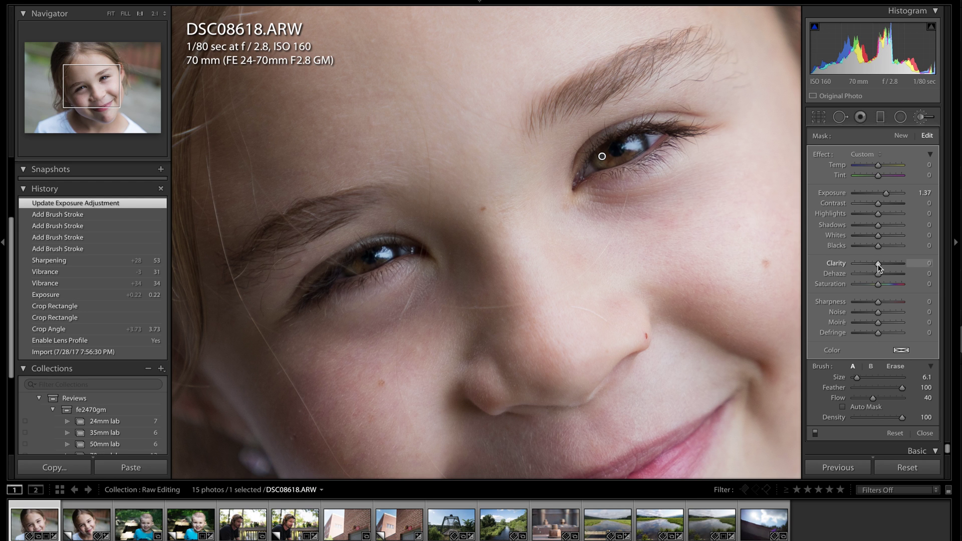
drag(883, 264, 881, 264)
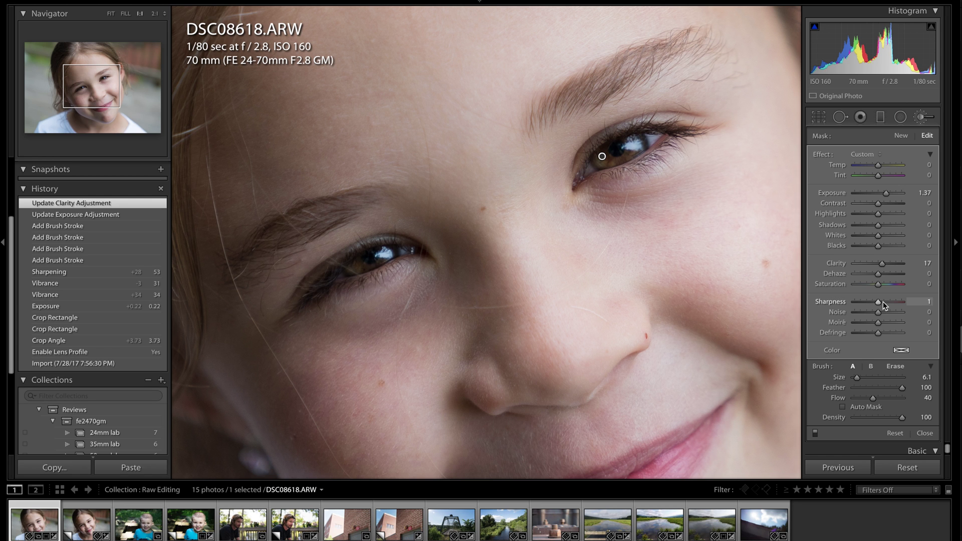
drag(882, 301, 884, 304)
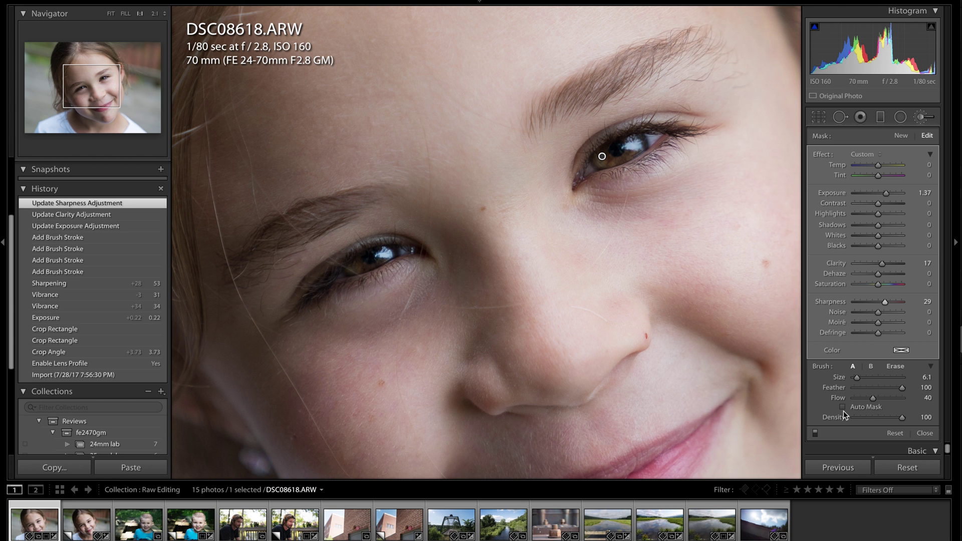
click(924, 434)
Add a post-crop vignette to the portrait with Amount -37, Midpoint 63 and Feather 74.
click(627, 317)
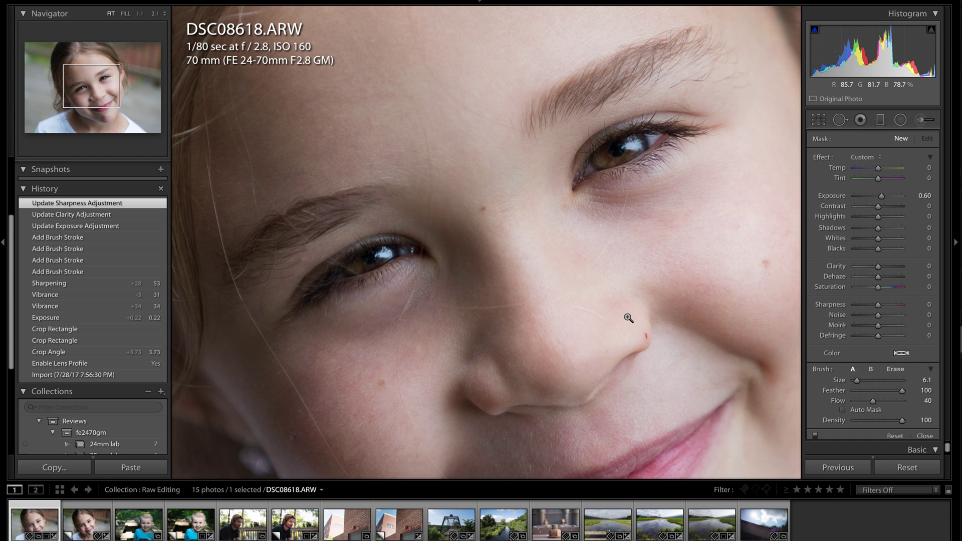
scroll(870, 403, down, 10)
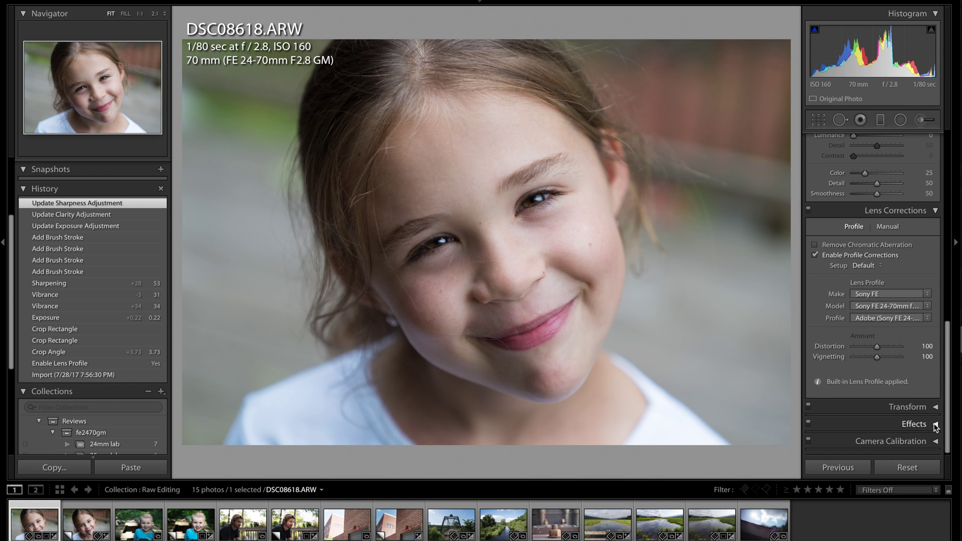
click(936, 425)
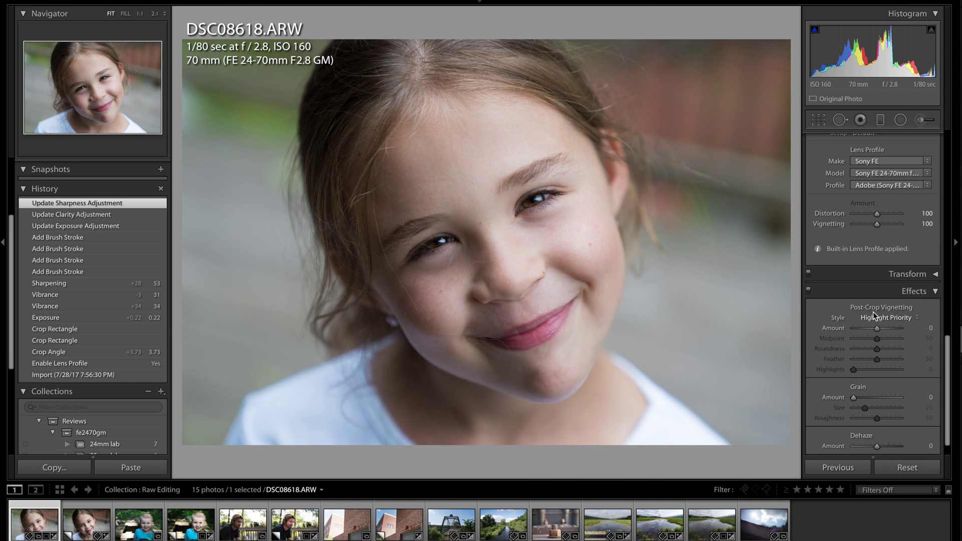
drag(876, 328, 867, 328)
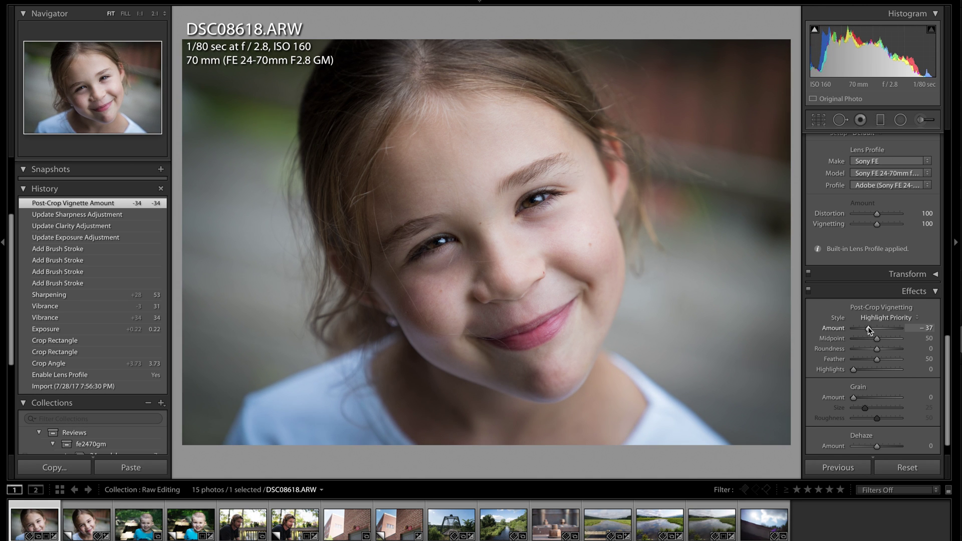
drag(875, 338, 882, 339)
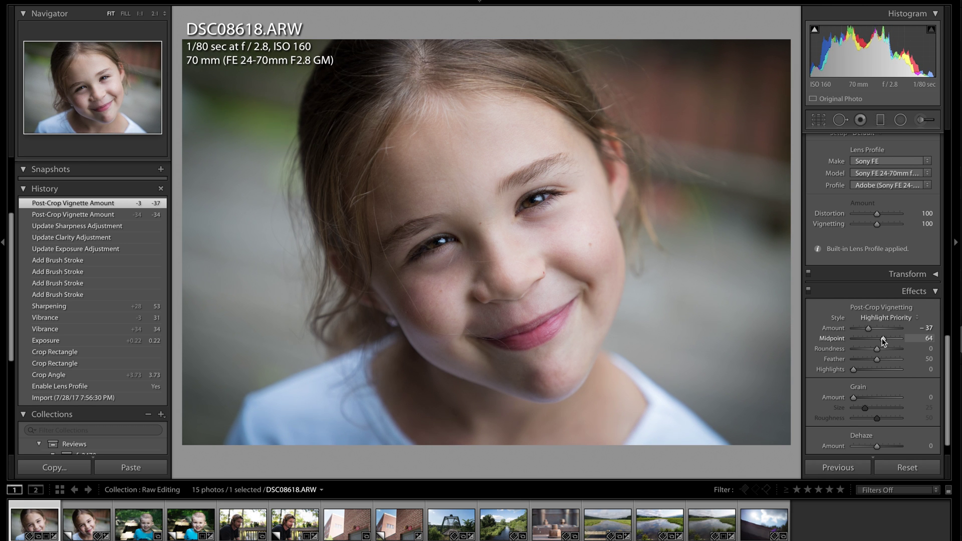
click(886, 359)
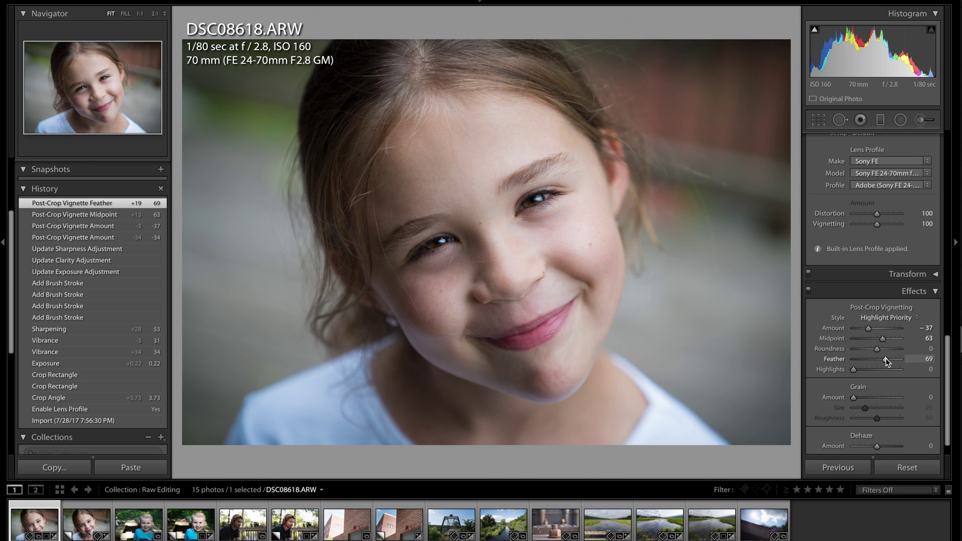
drag(888, 358, 888, 359)
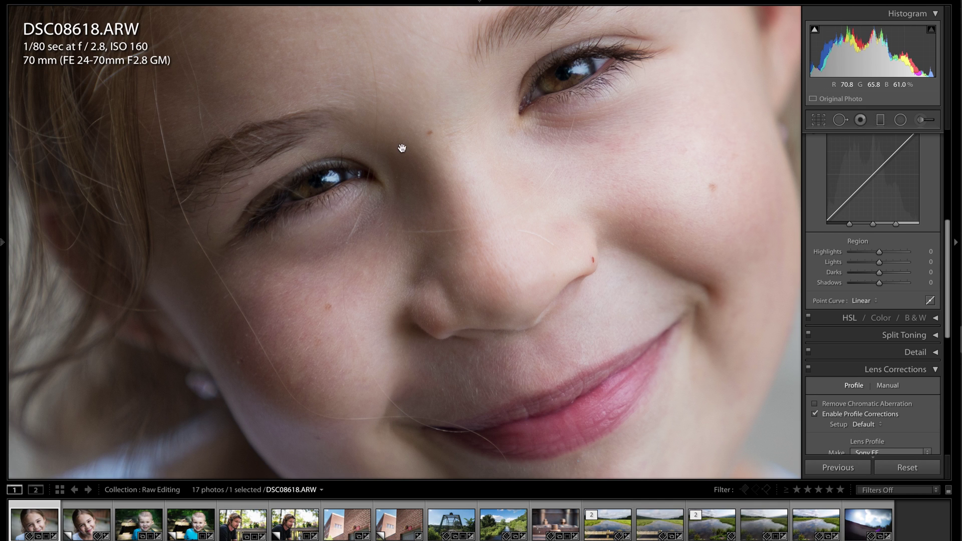
Heal the red mark beside the nostril and the spots between the eyebrows and on the cheek, using size 49, feather 73 and opacity 100.
click(839, 121)
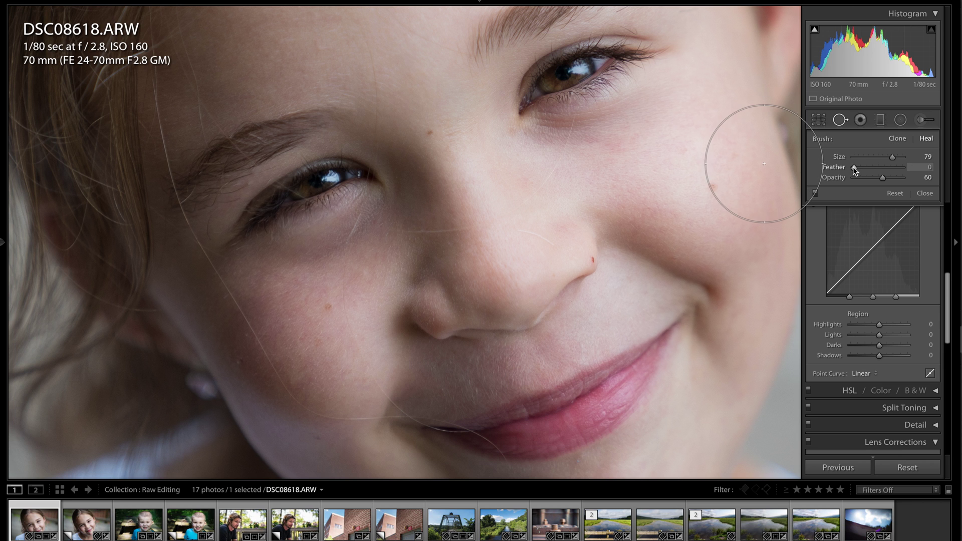
drag(854, 170, 889, 161)
drag(892, 157, 878, 153)
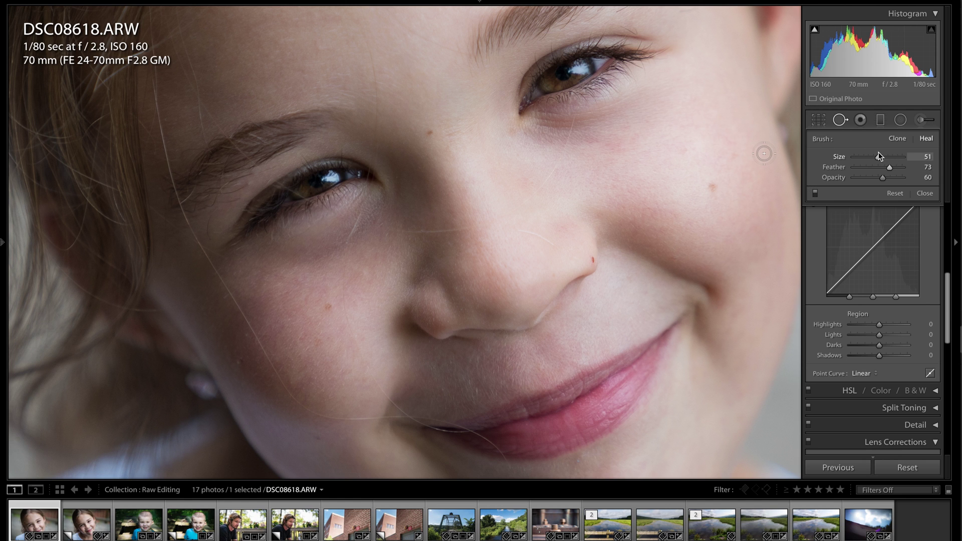
click(593, 259)
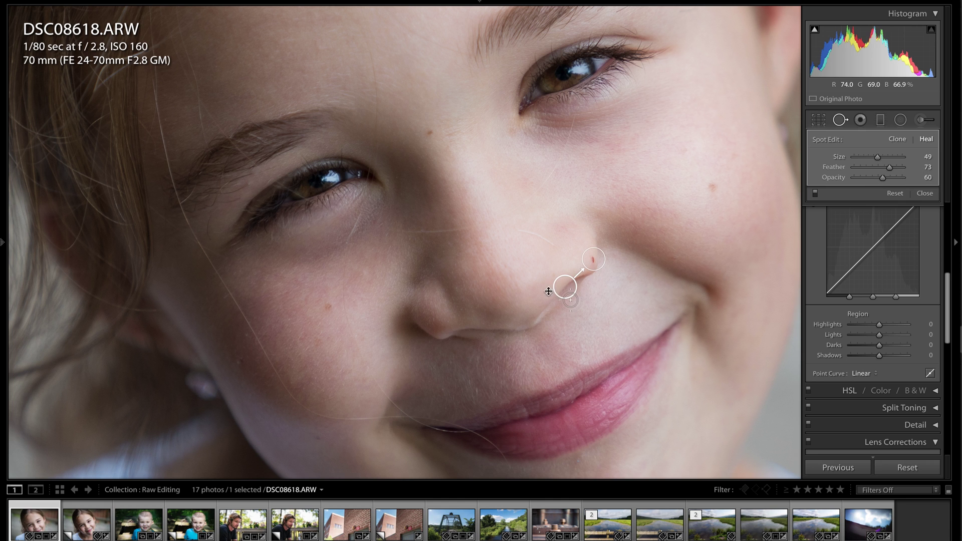
drag(566, 288, 548, 216)
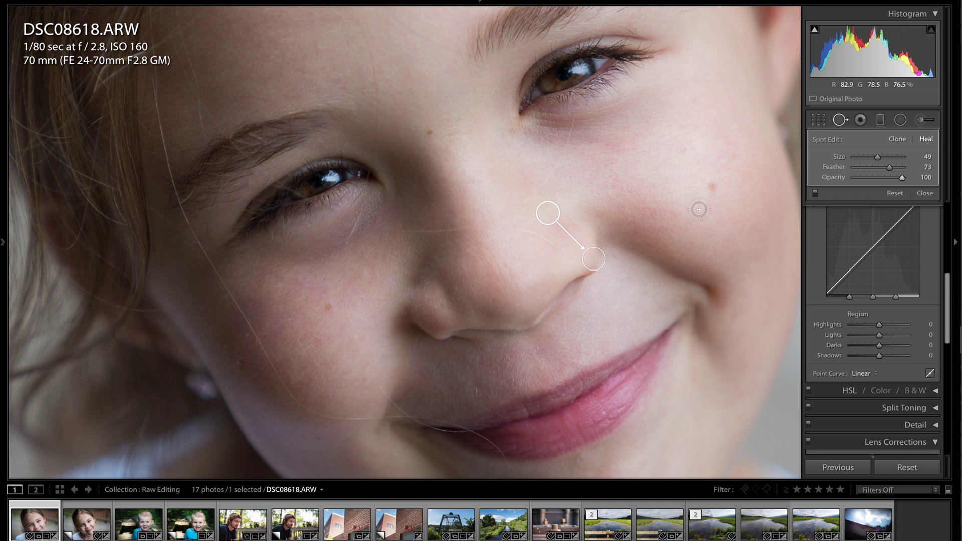
click(428, 133)
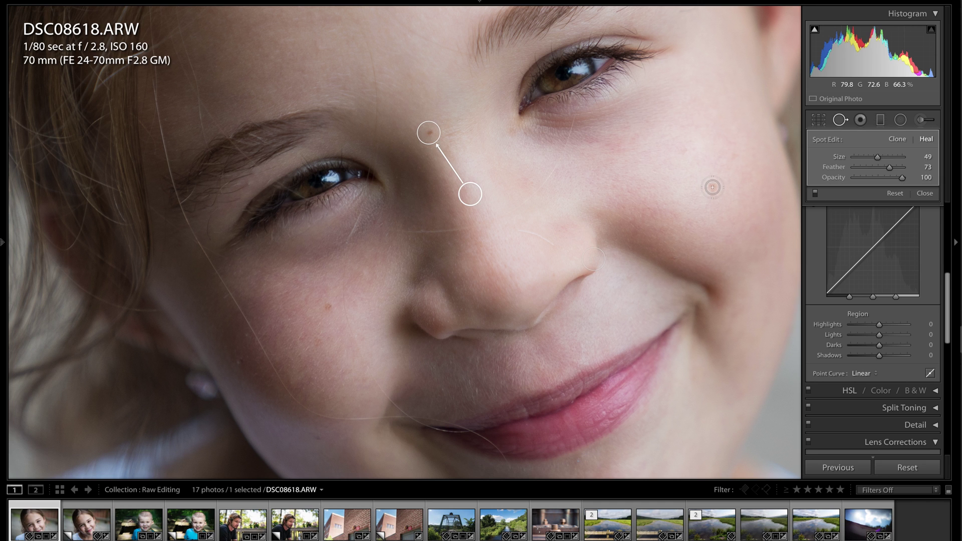
click(330, 306)
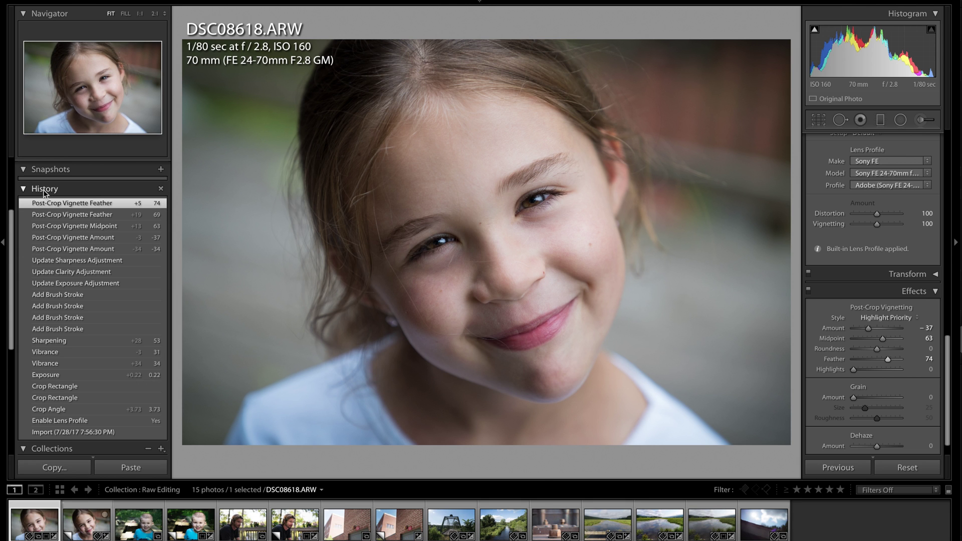
Compare the portrait's imported state with its latest edited state through the edit history, with the collections list collapsed.
scroll(50, 195, up, 4)
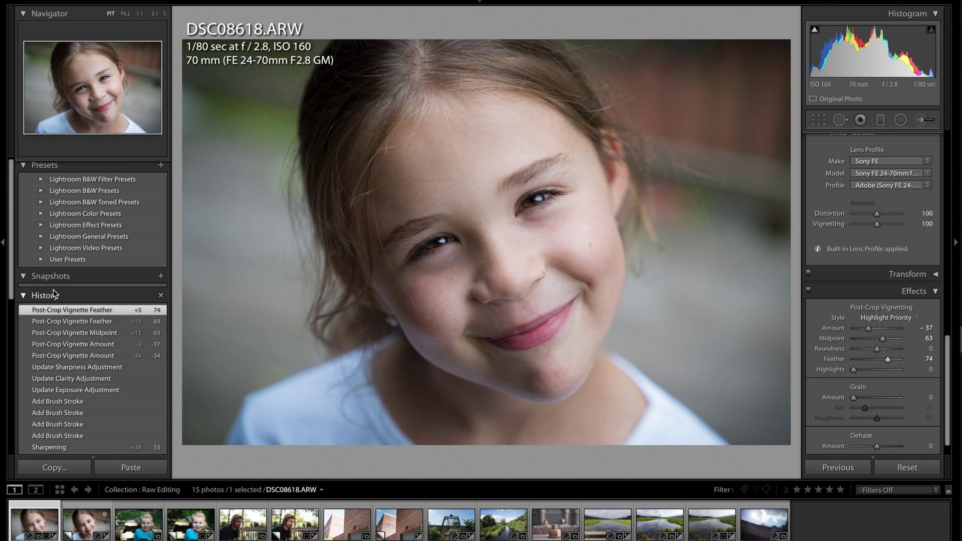
scroll(60, 301, down, 10)
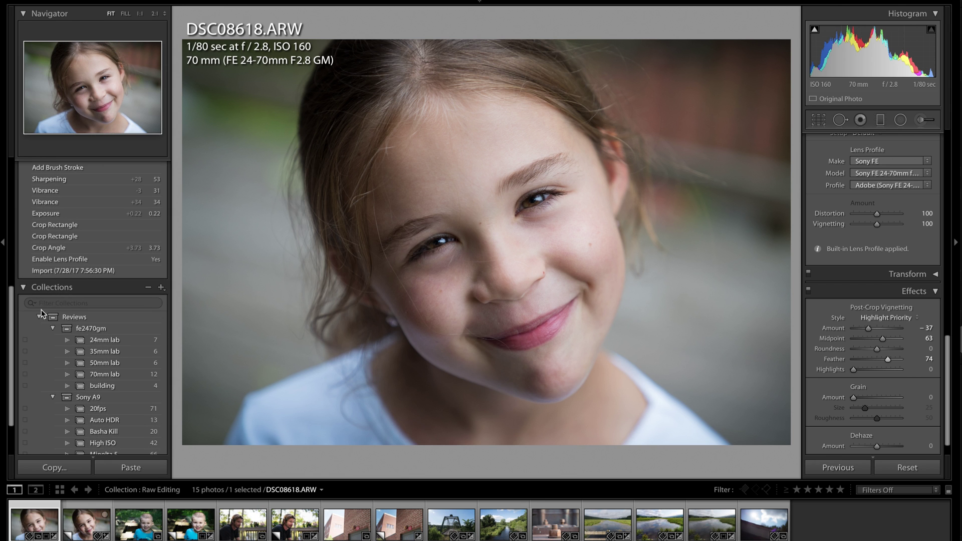
click(23, 291)
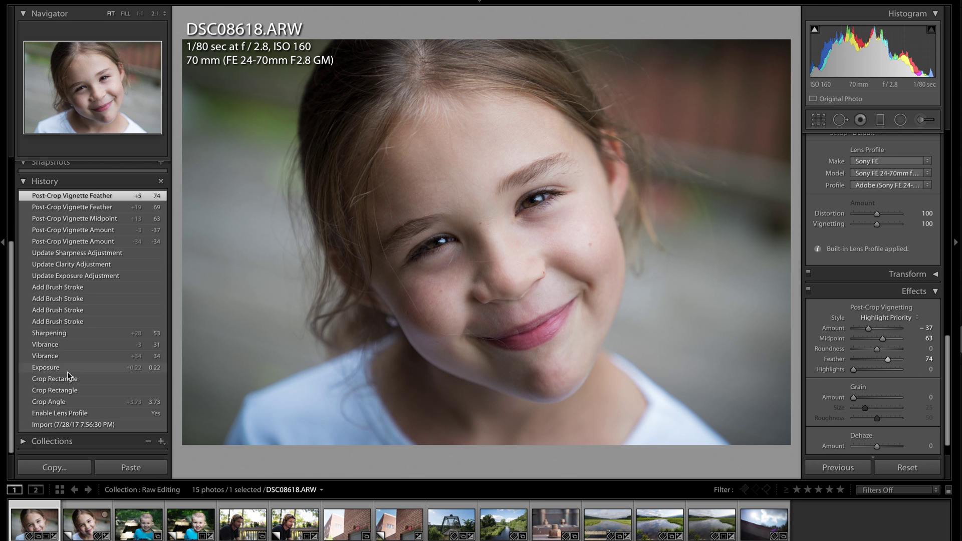
click(69, 425)
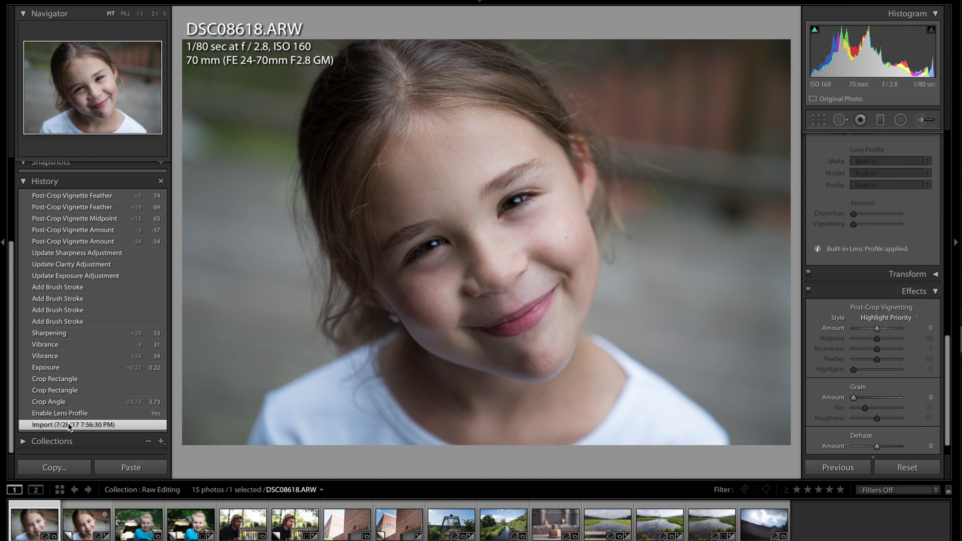
click(91, 197)
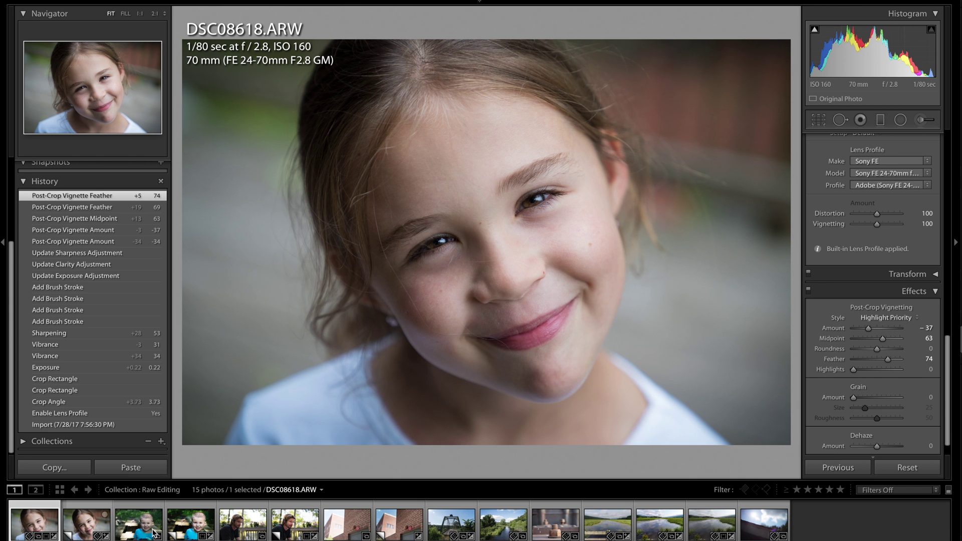
Compare the original boy photo DSC08689.ARW with its edited Copy 1, ending on the original.
click(137, 530)
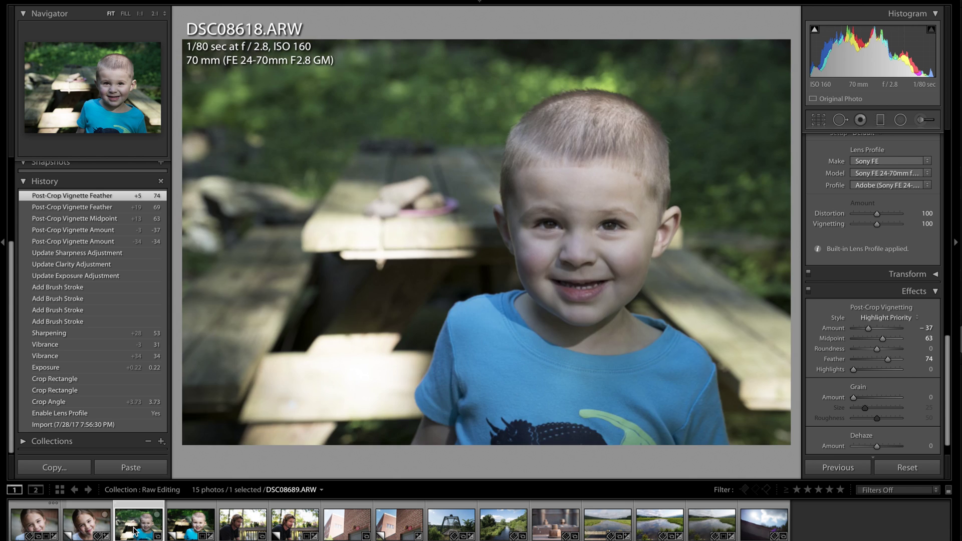
click(189, 527)
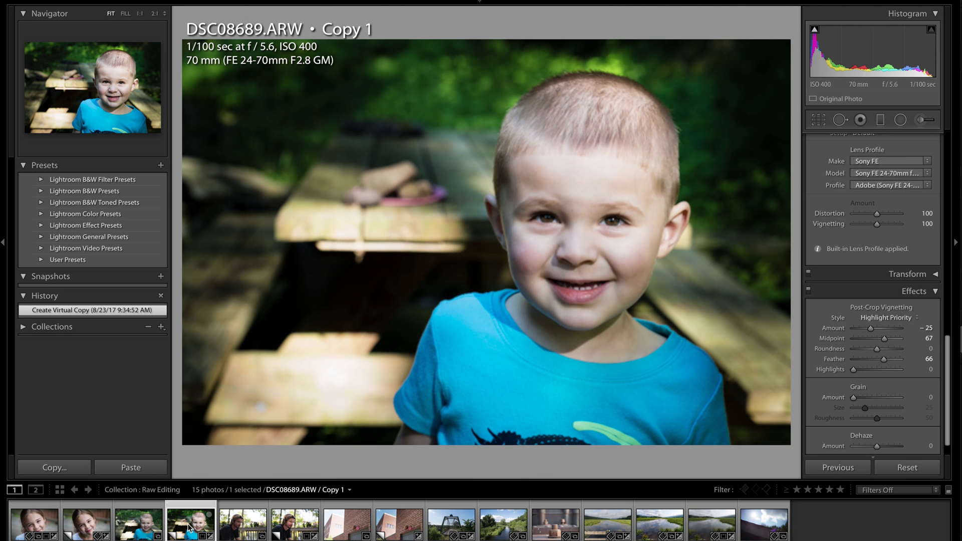
click(137, 527)
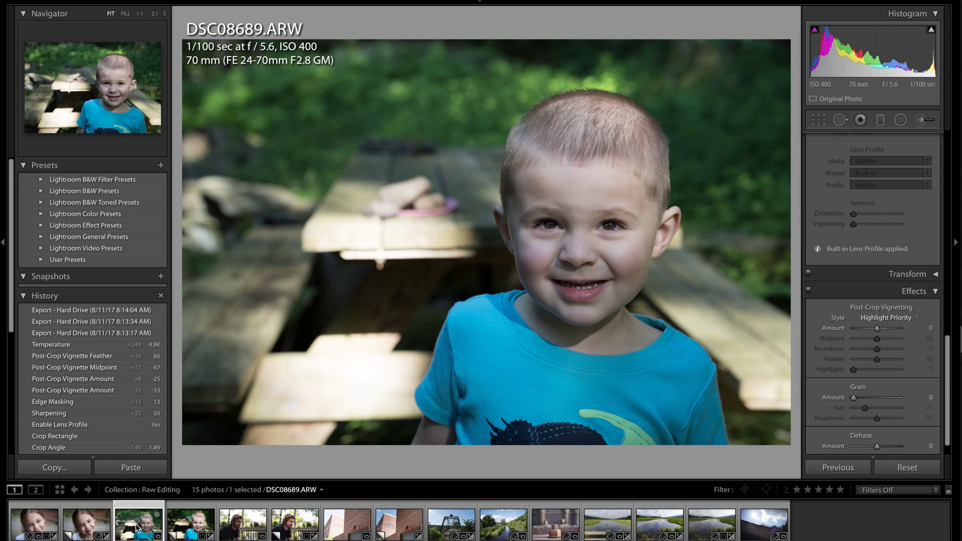
click(187, 528)
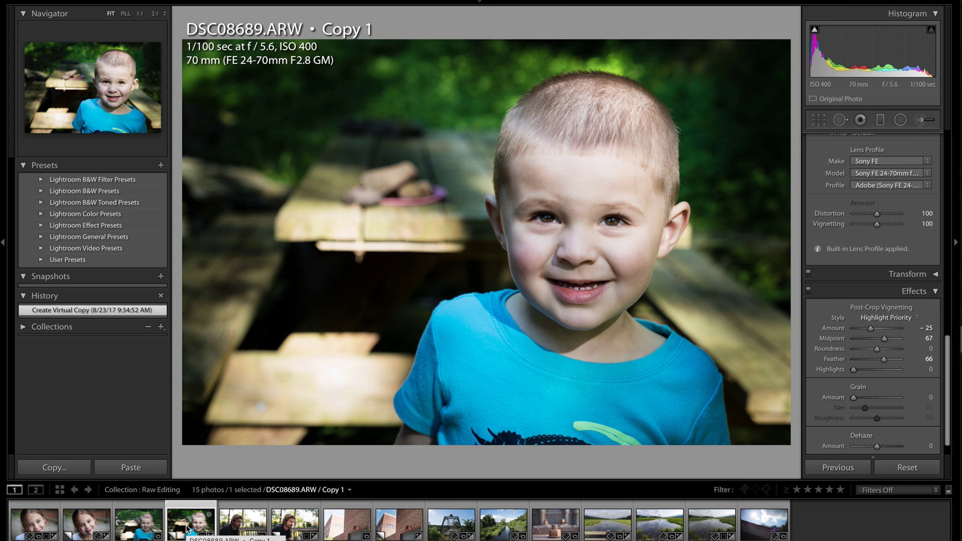
click(145, 525)
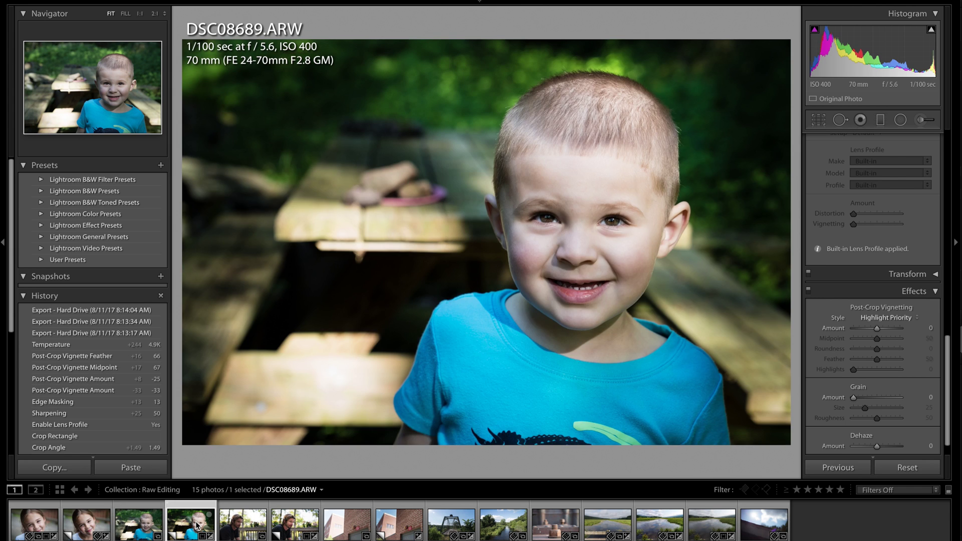
click(197, 524)
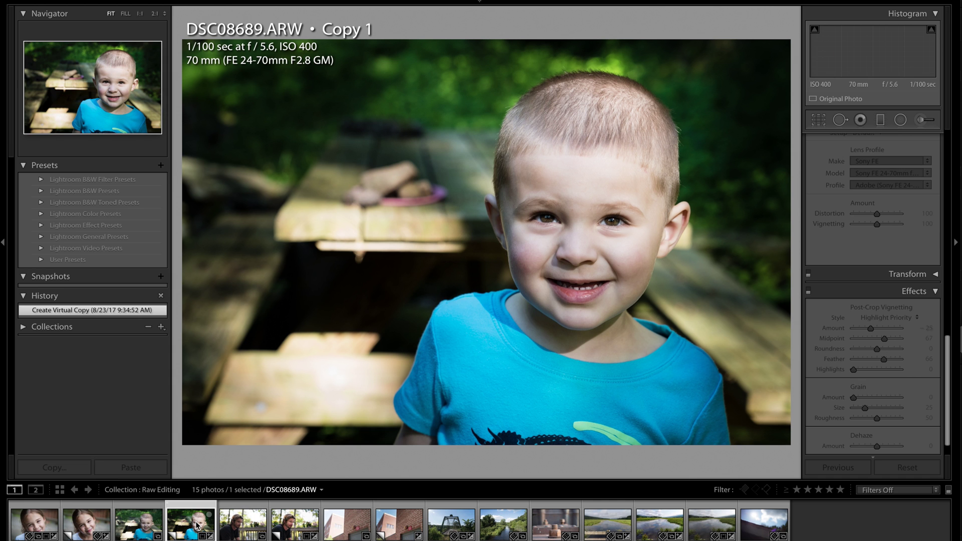
click(132, 526)
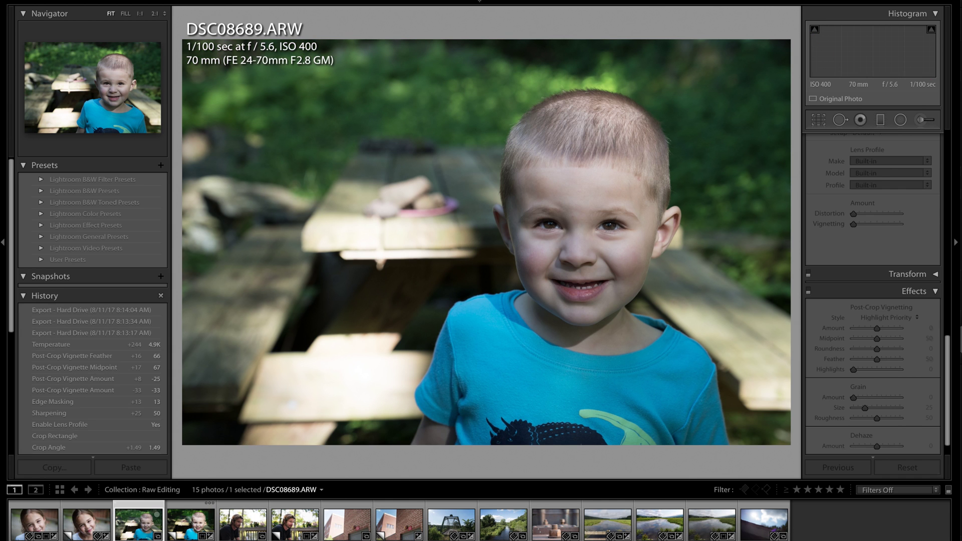
Enable lens profile corrections for DSC08689.ARW, comparing them on and off, with the side presets and history hidden and Lens Corrections collapsed.
key(F7)
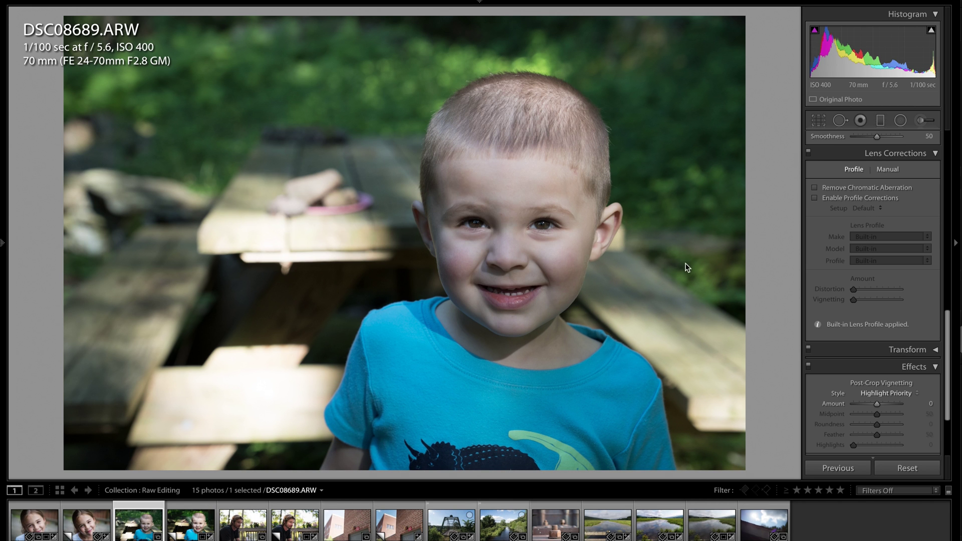
click(815, 198)
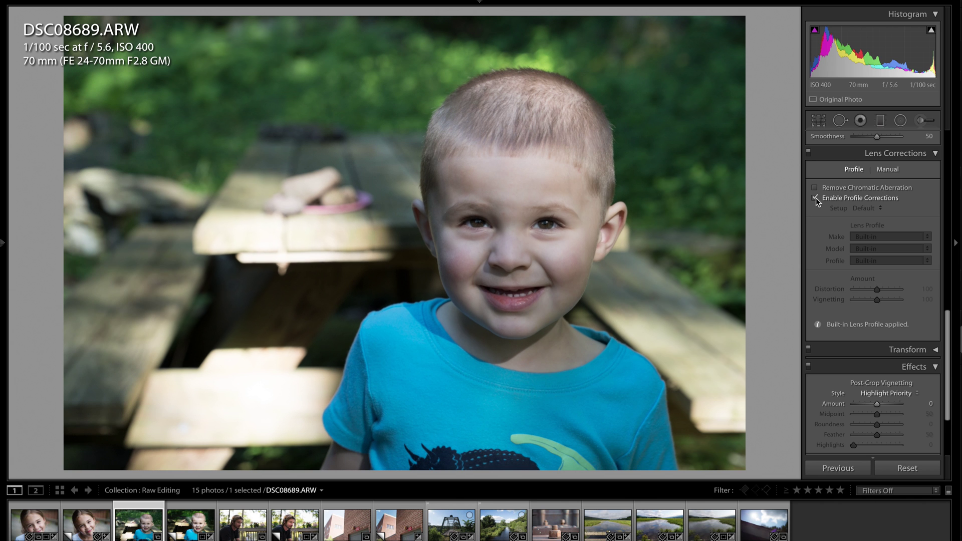
click(815, 198)
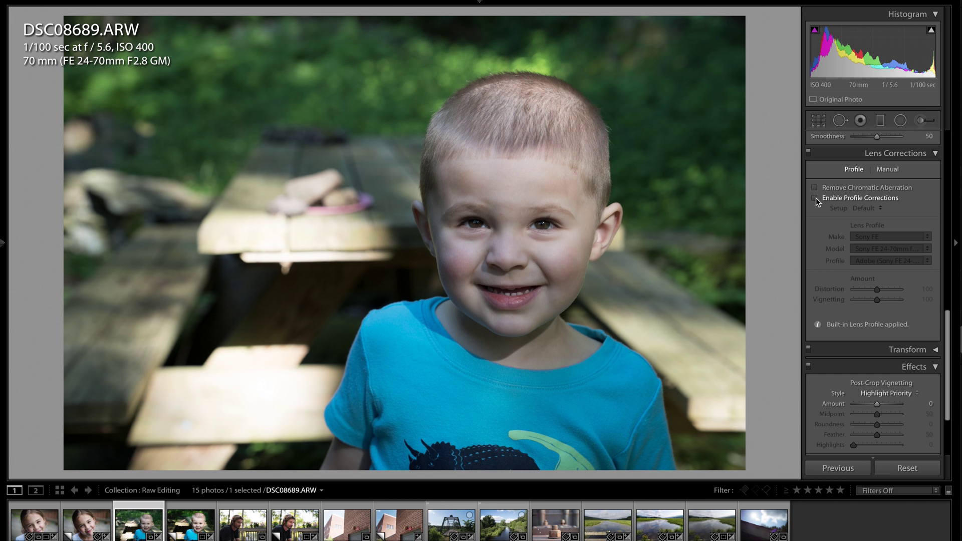
click(815, 198)
scroll(877, 201, up, 2)
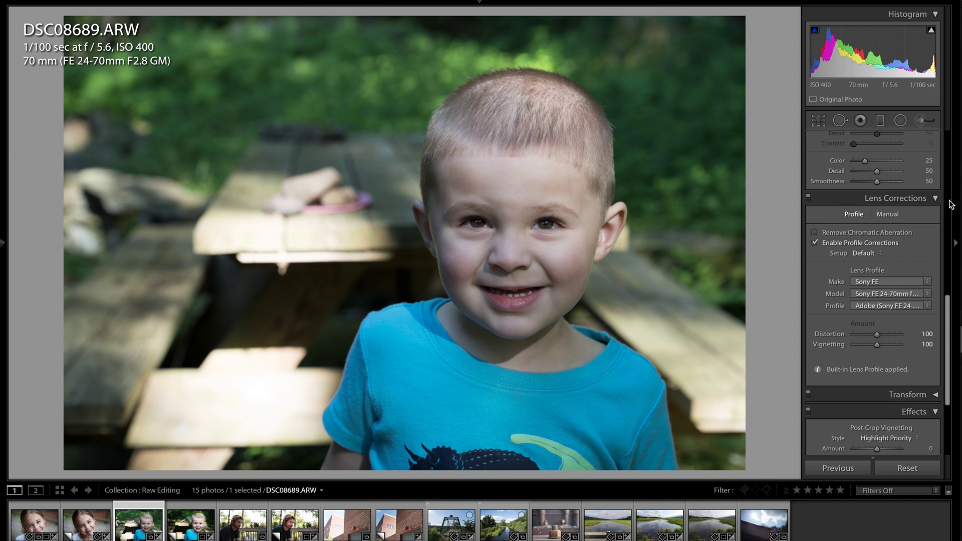
click(936, 198)
Set the photo's Highlights to -17, Shadows to +21, Blacks to -2 and Vibrance to +29.
scroll(824, 255, up, 5)
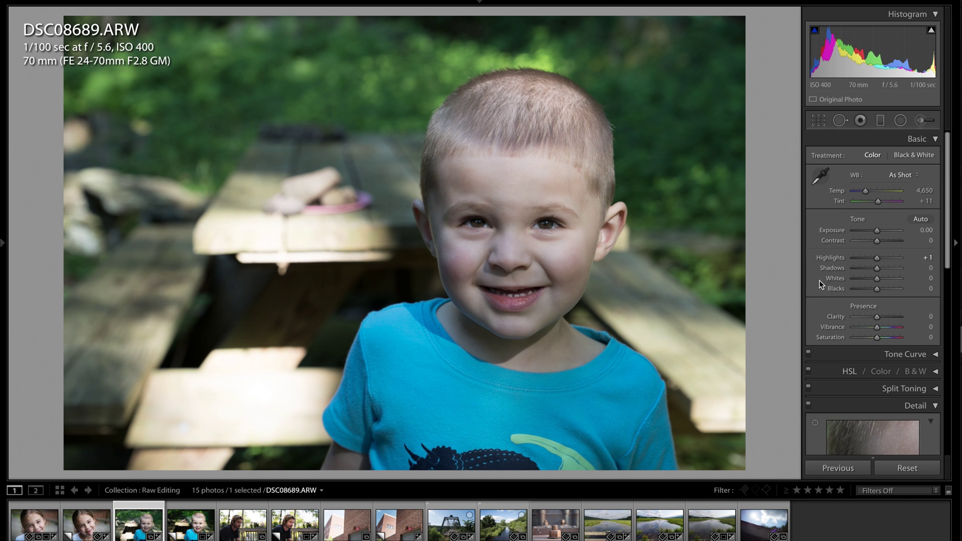
click(876, 258)
mouse_move(877, 257)
mouse_down()
mouse_move(849, 258)
mouse_move(883, 269)
mouse_up()
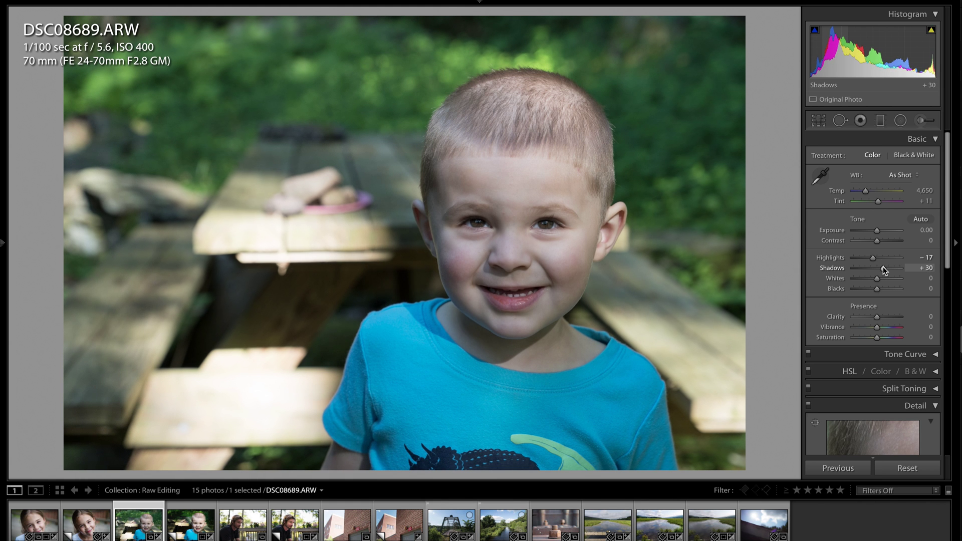
drag(883, 268, 881, 268)
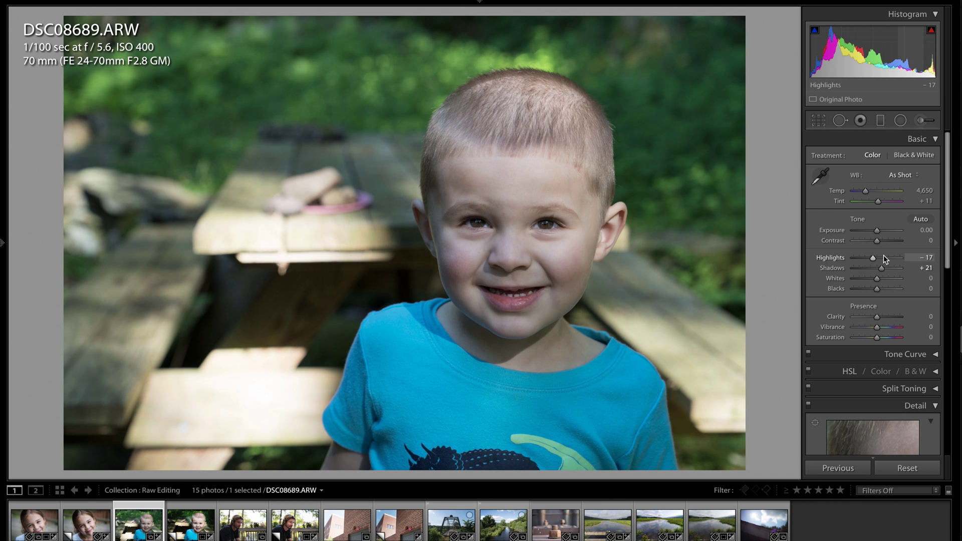
click(876, 289)
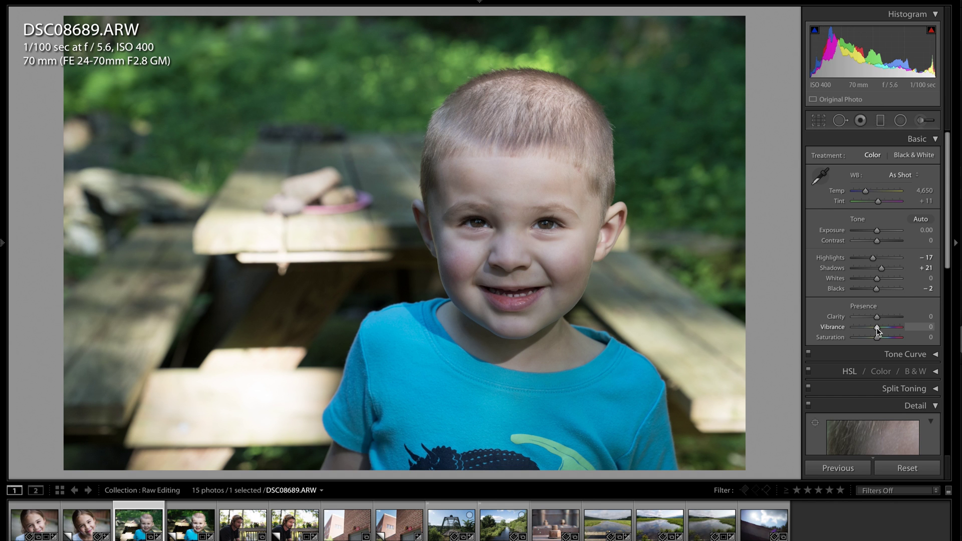
drag(880, 327, 883, 326)
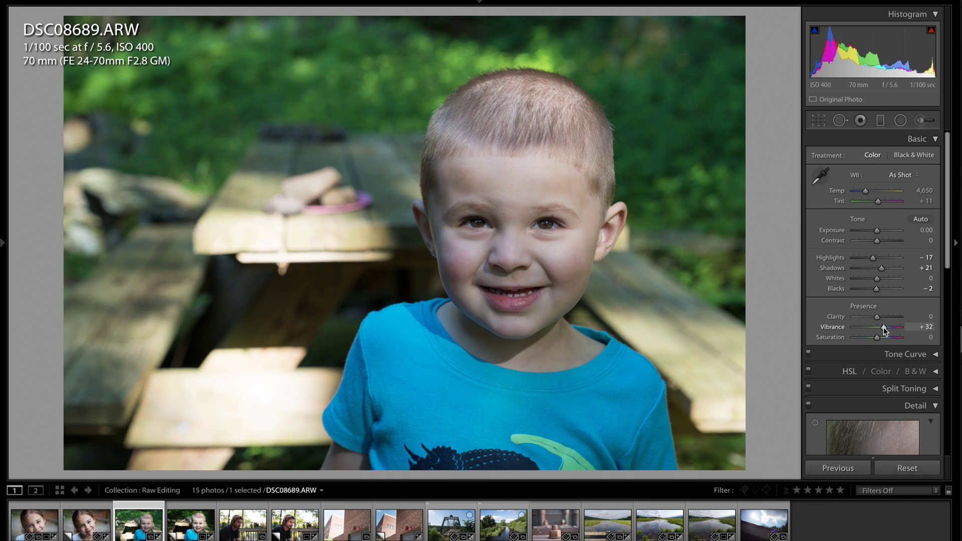
Increase the sharpening amount, using the boy's eye and eyebrow as the detail preview area.
scroll(874, 416, down, 2)
scroll(874, 414, down, 3)
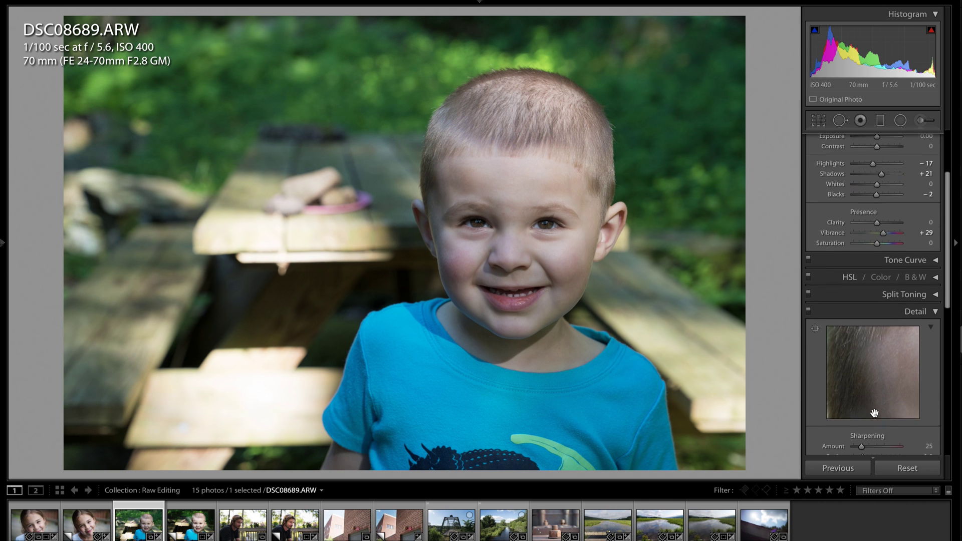
drag(912, 343, 833, 252)
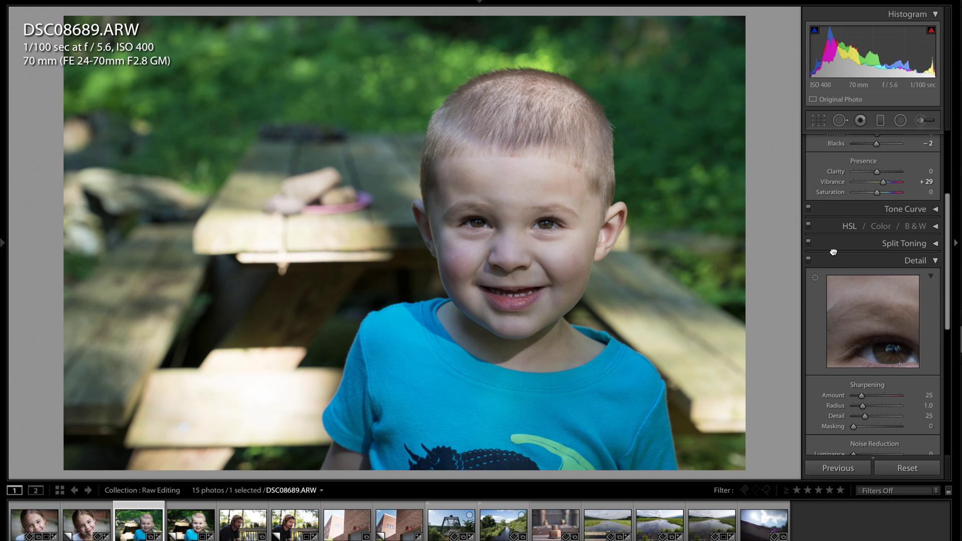
drag(861, 395, 868, 395)
Straighten the photo to an angle of -2.59 and crop it tighter around the boy, keeping the original aspect ratio.
scroll(869, 244, up, 5)
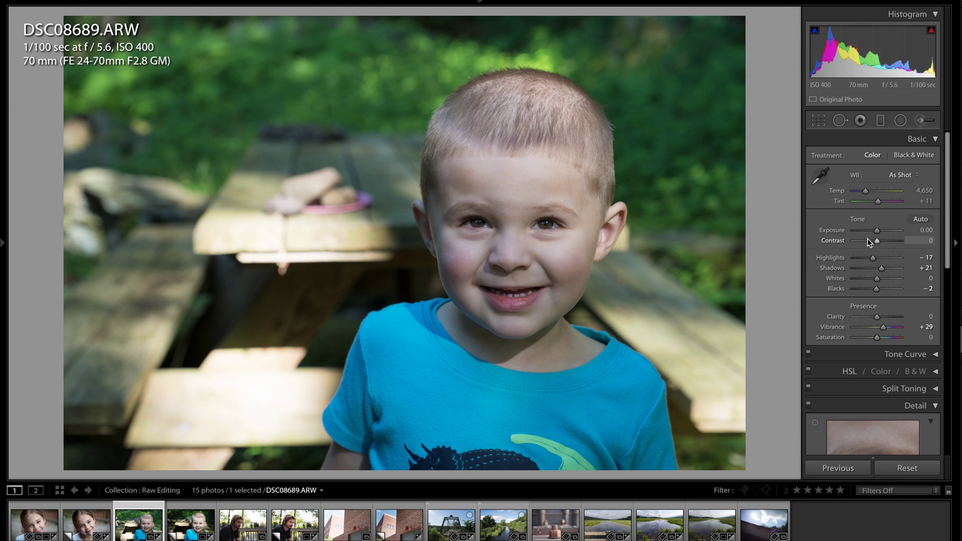
click(818, 121)
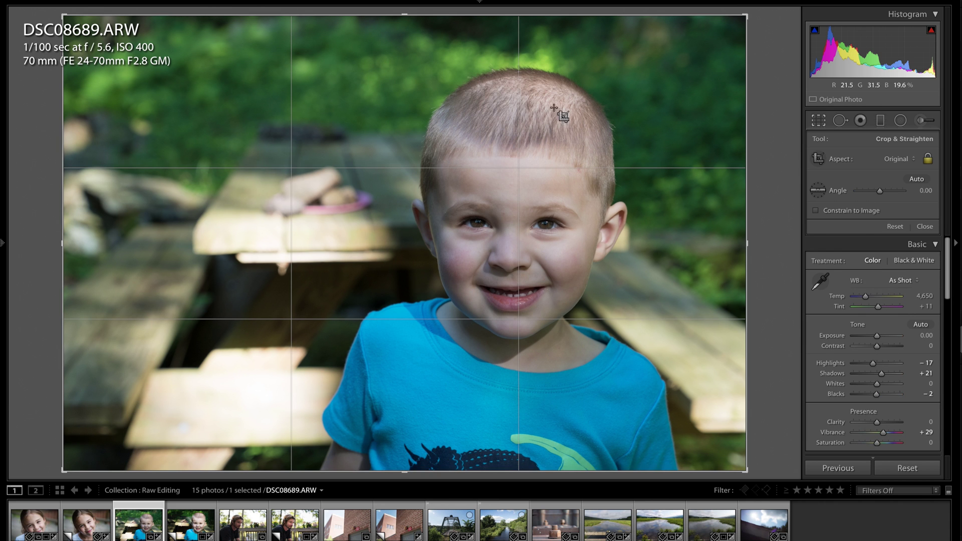
key(o)
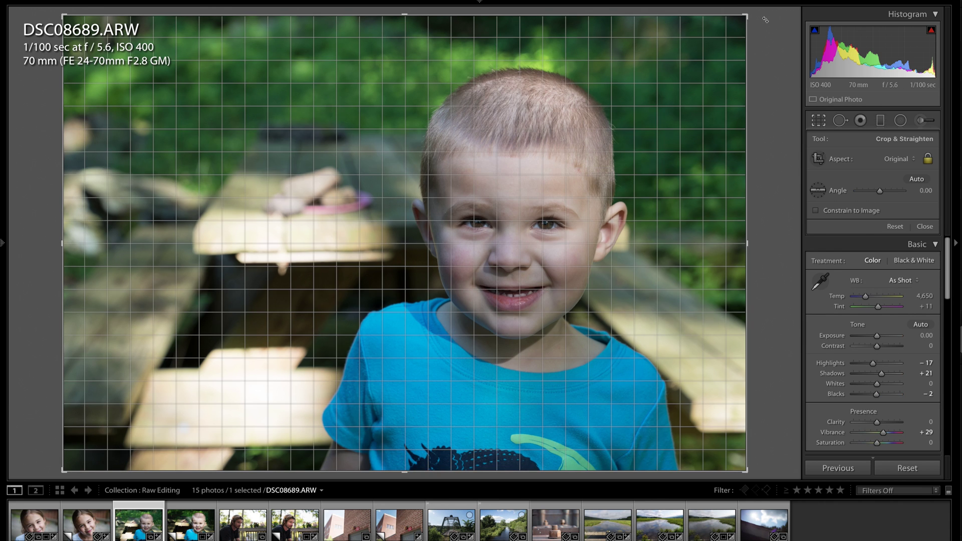
drag(765, 20, 737, 13)
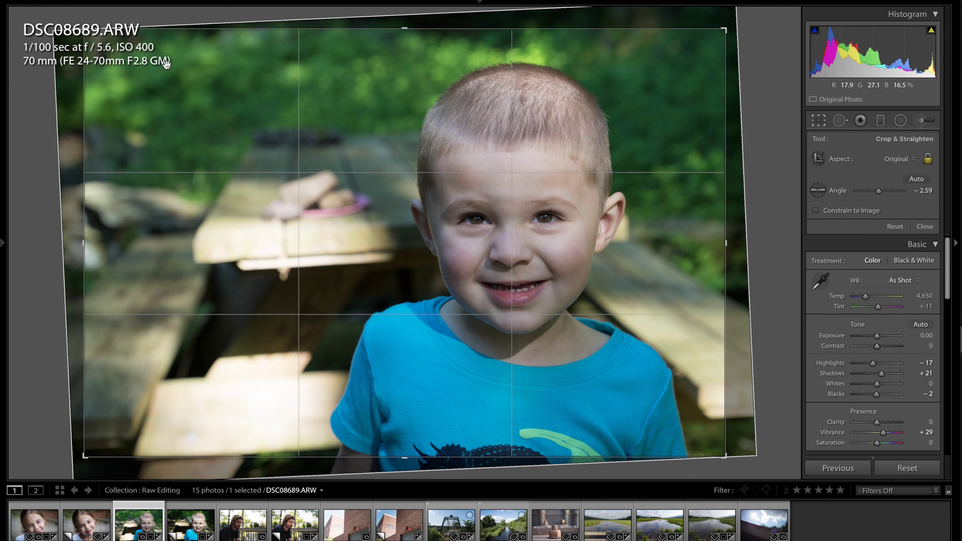
drag(86, 33, 125, 42)
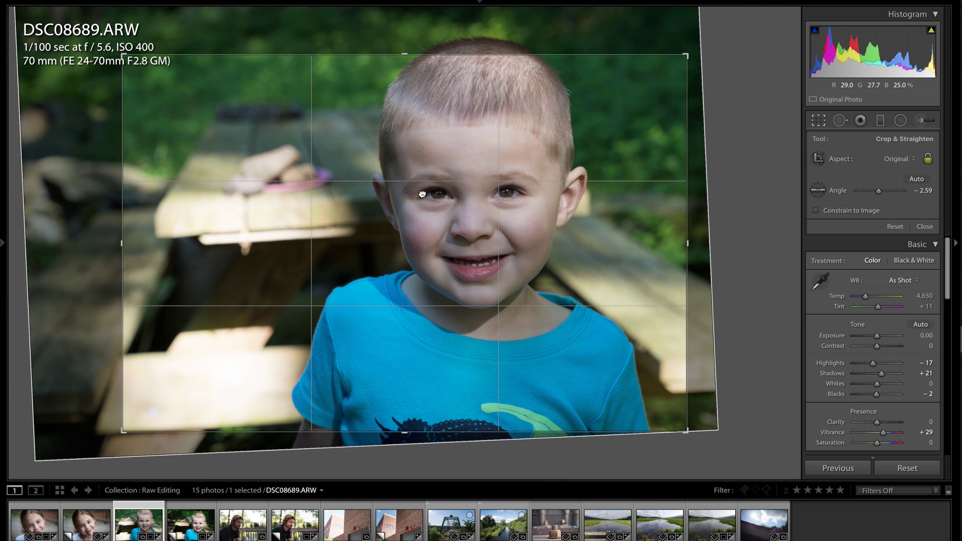
drag(429, 194, 432, 227)
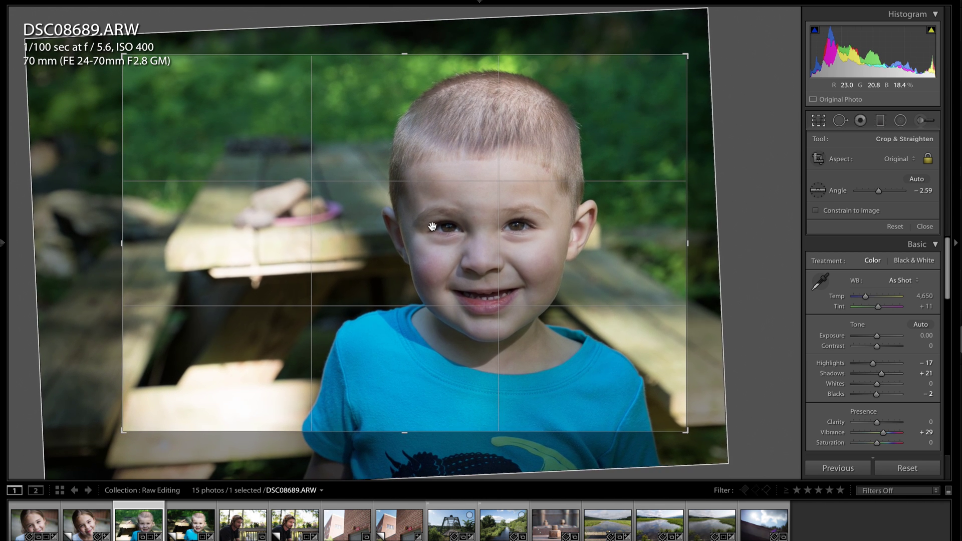
key(Return)
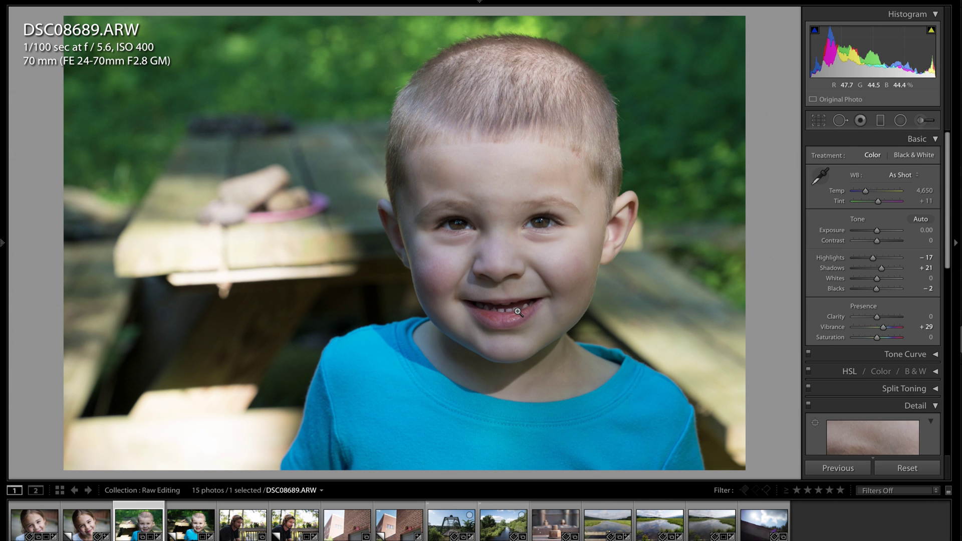
Widen the crop slightly and reposition the photo inside it so more of the boy's shirt shows.
key(r)
drag(468, 351, 500, 333)
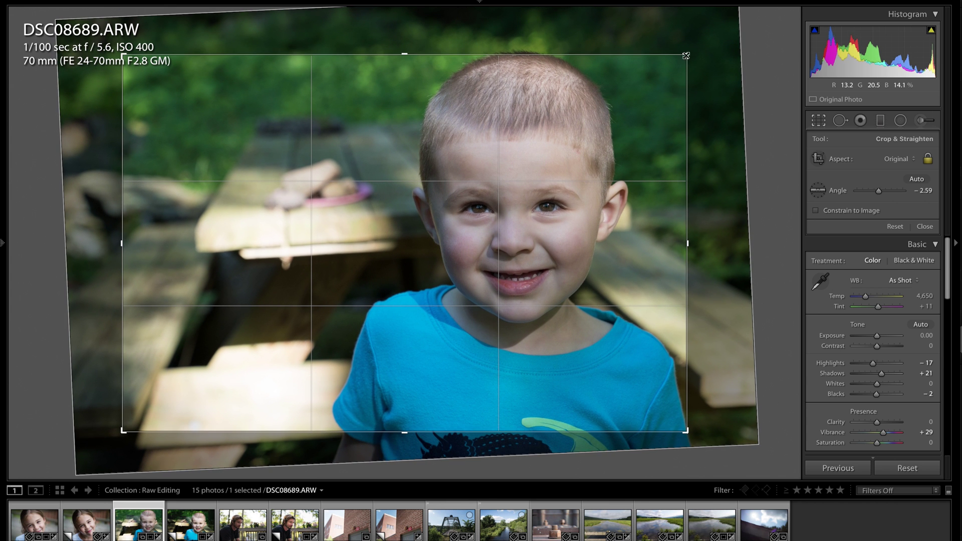
drag(686, 55, 730, 26)
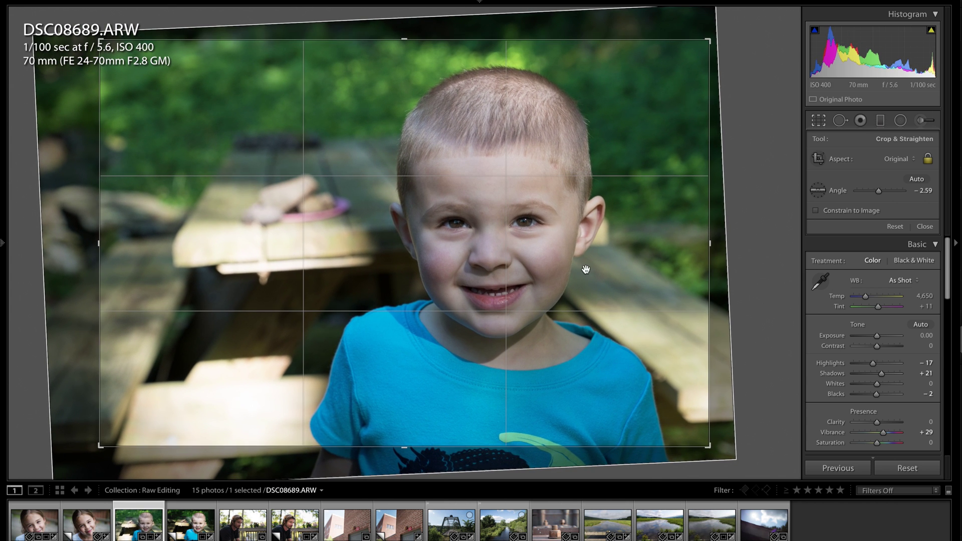
drag(584, 268, 586, 255)
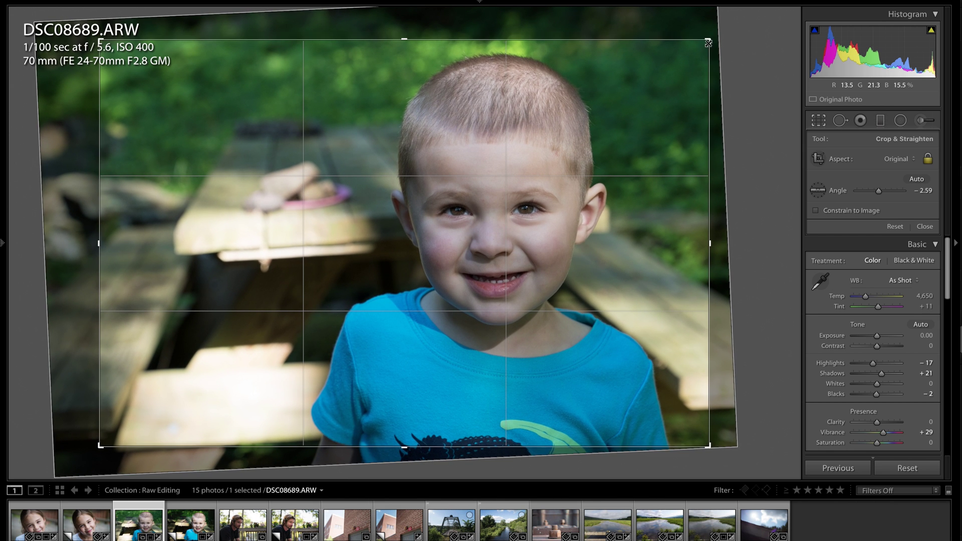
key(Return)
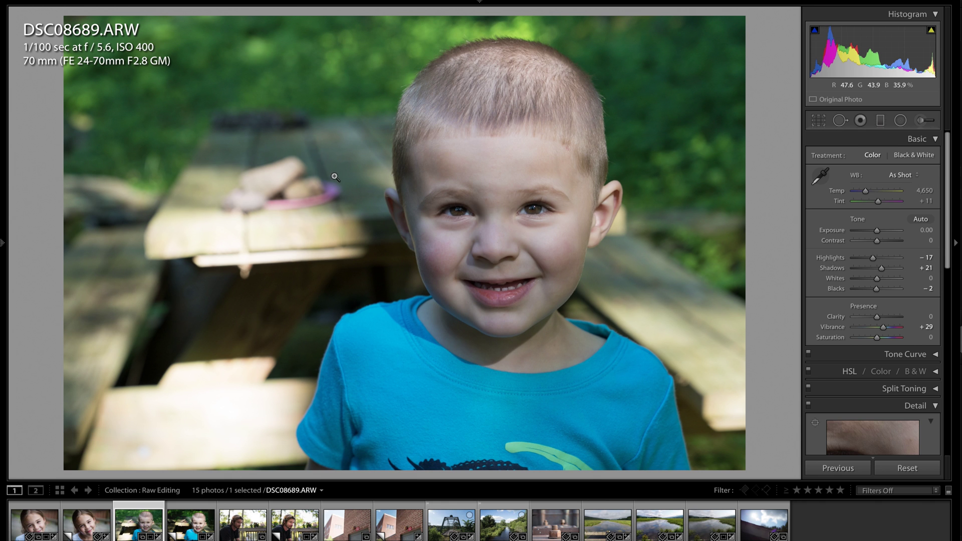
Brush over the bright bench and table with the Adjustment Brush at Exposure -1.69, size 39, feather 100 and flow 40.
key(k)
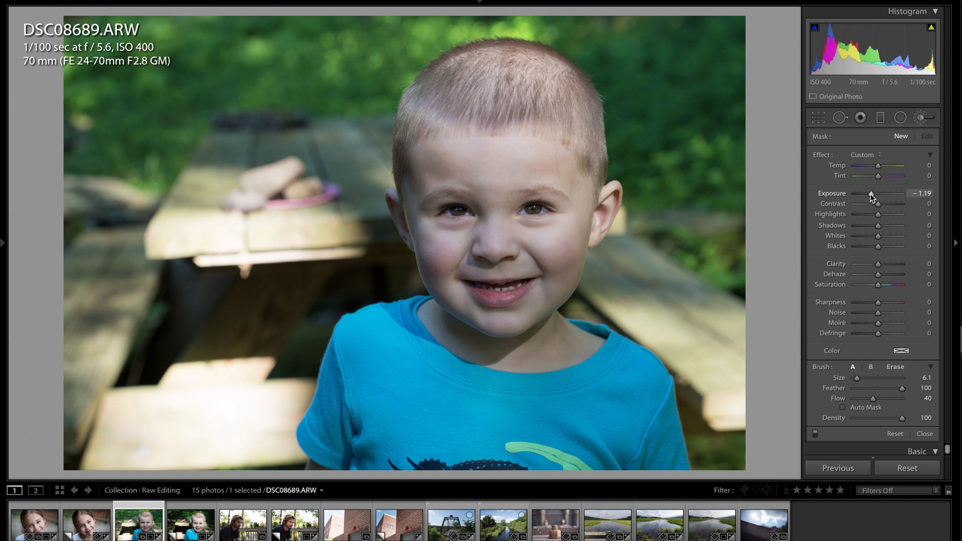
drag(870, 194, 866, 194)
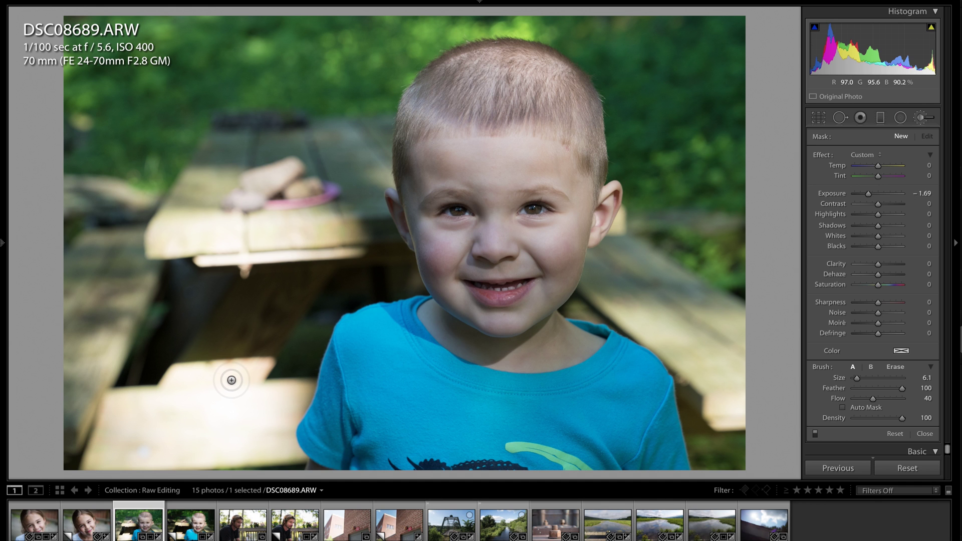
key(bracketright)
key(bracketright)
key(bracketright)
key(bracketright)
key(bracketright)
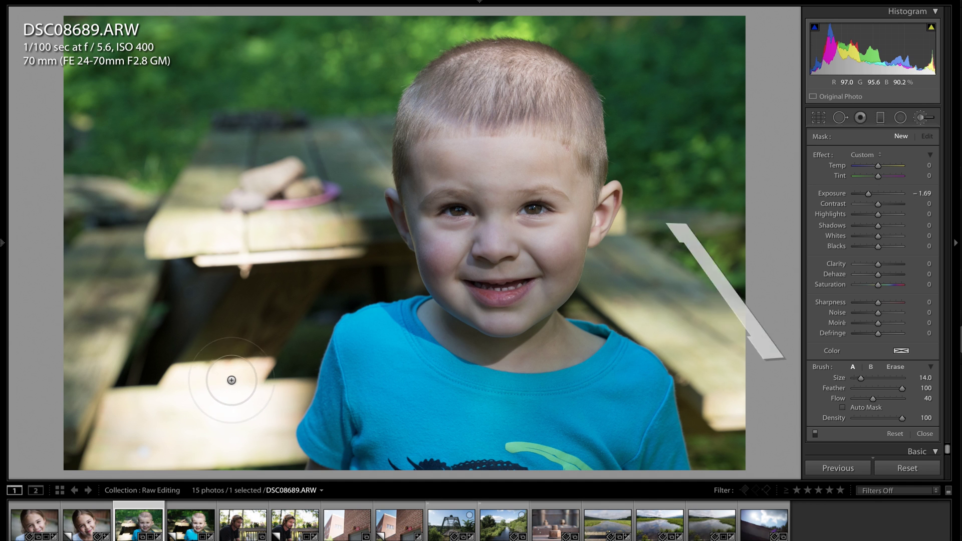
key(bracketright)
key(bracketright)
key(bracketright)
key(bracketright)
key(bracketright)
key(bracketright)
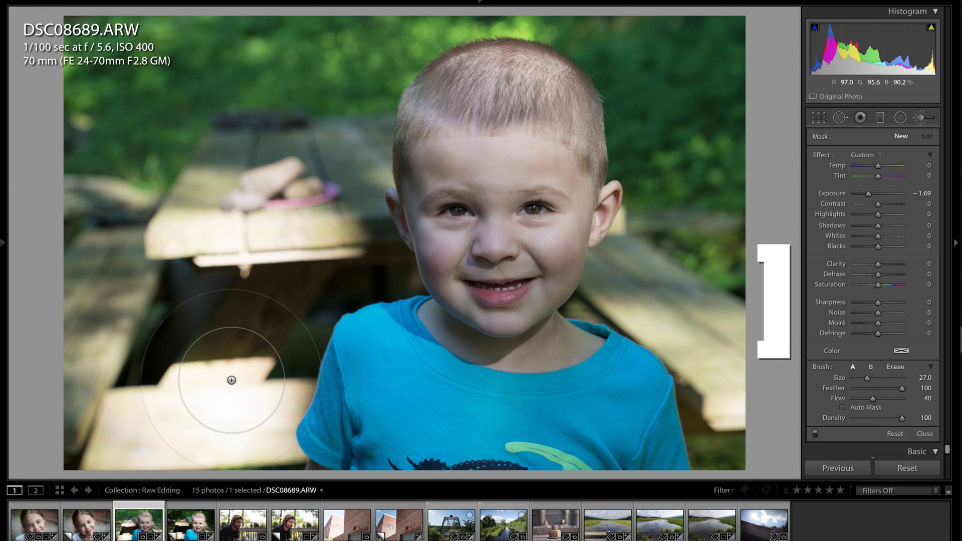
key(bracketright)
key(bracketright)
key(bracketright)
key(bracketright)
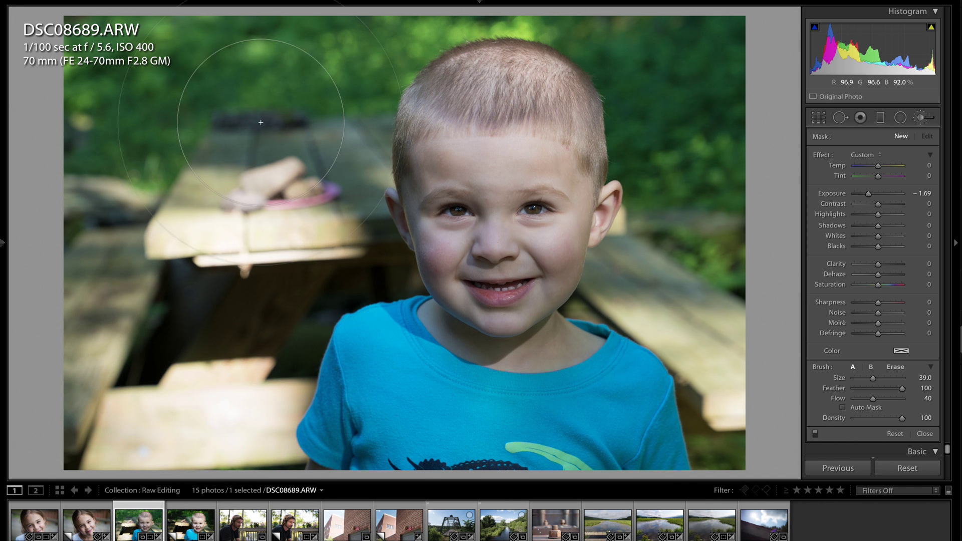
drag(193, 421, 235, 253)
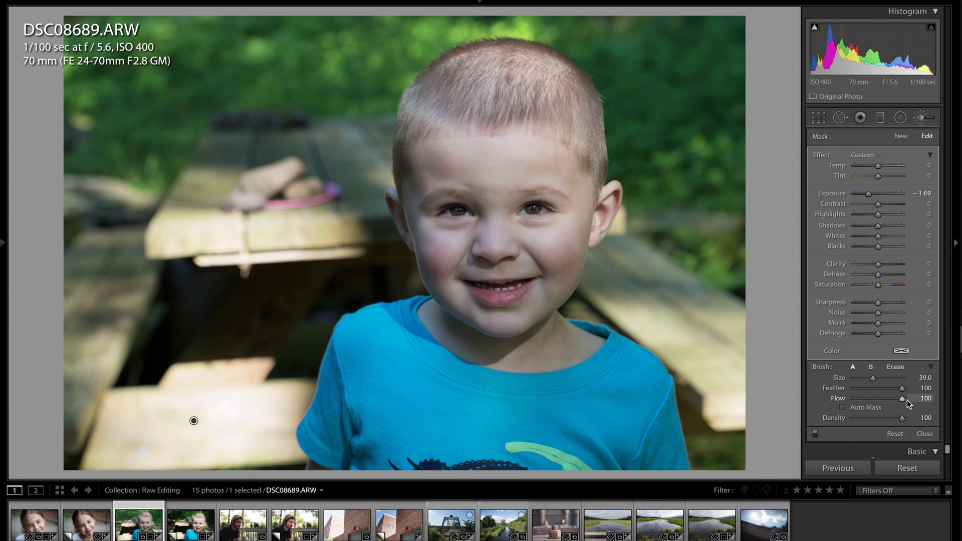
Raise the brush flow to 99 and darken the picnic table, benches and foliage on both sides of the boy.
drag(900, 400, 903, 399)
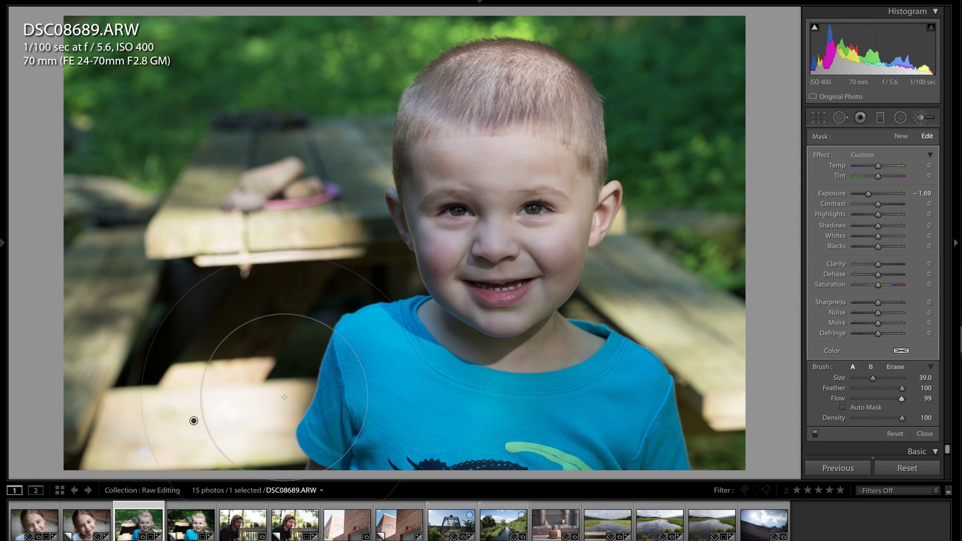
mouse_move(235, 343)
mouse_down()
mouse_move(251, 318)
mouse_move(275, 133)
mouse_move(204, 290)
mouse_move(281, 93)
mouse_move(221, 166)
mouse_move(247, 96)
mouse_move(173, 91)
mouse_move(113, 43)
mouse_move(101, 262)
mouse_move(172, 344)
mouse_move(215, 361)
mouse_move(198, 375)
mouse_move(204, 332)
mouse_move(214, 338)
mouse_up()
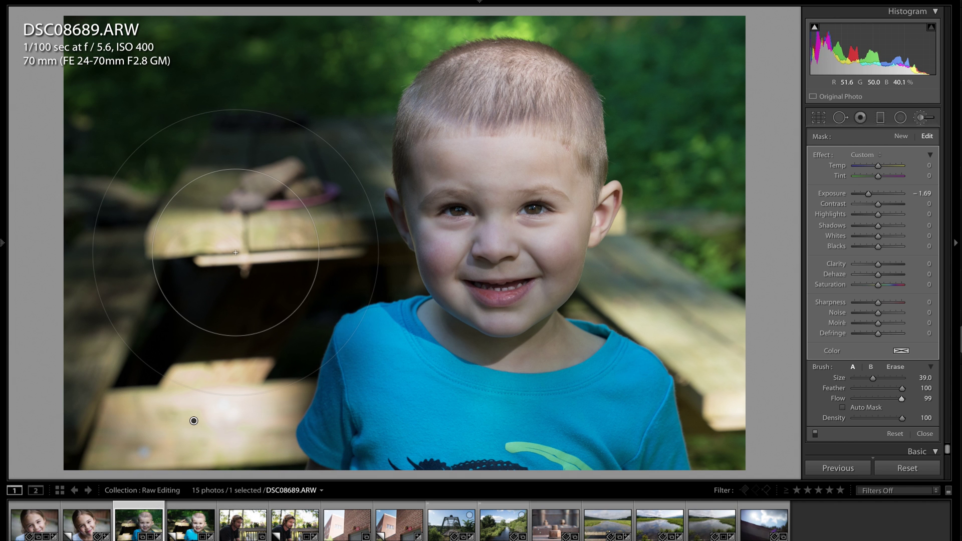
mouse_move(706, 23)
mouse_down()
mouse_move(776, 144)
mouse_move(766, 313)
mouse_move(780, 390)
mouse_move(765, 327)
mouse_move(776, 393)
mouse_move(780, 174)
mouse_move(664, 233)
mouse_up()
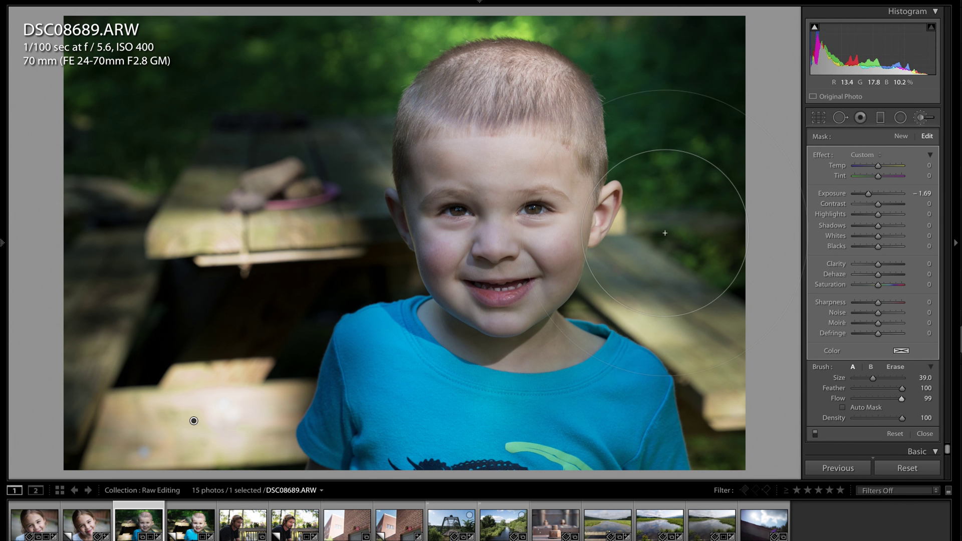
Darken the foliage above the boy's head with brush size 22 and set the brushed area's Highlights to -16.
scroll(665, 233, down, 6)
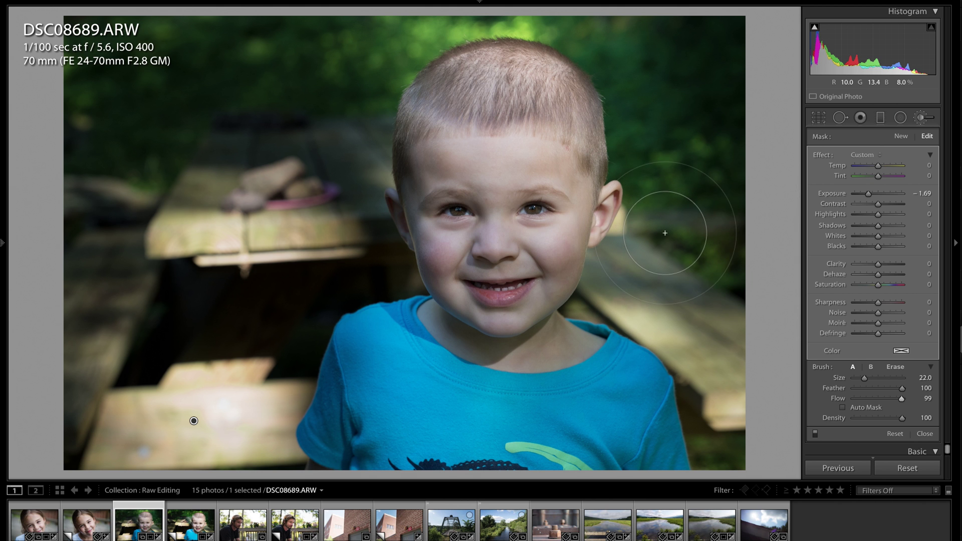
mouse_move(519, 15)
mouse_down()
mouse_move(429, 14)
mouse_move(275, 34)
mouse_move(322, 29)
mouse_up()
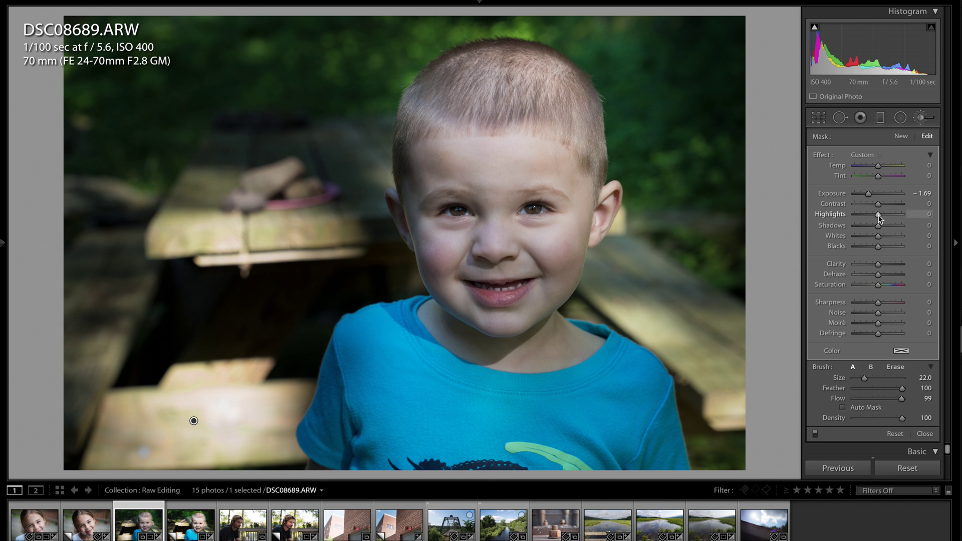
mouse_move(878, 215)
mouse_down()
mouse_move(865, 214)
mouse_move(874, 212)
mouse_up()
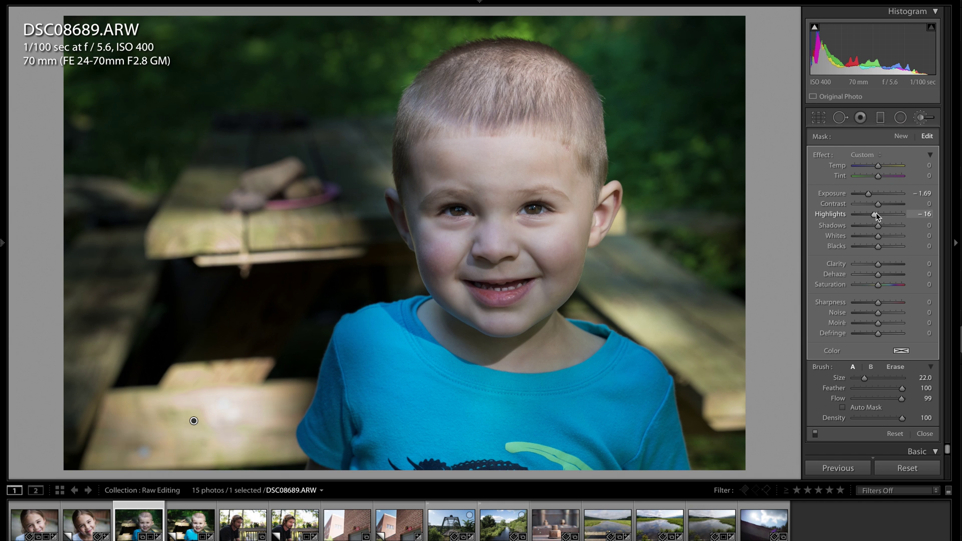
Add a size 79 Heal spot over the bright patch on the bench in front of the picnic table.
click(841, 117)
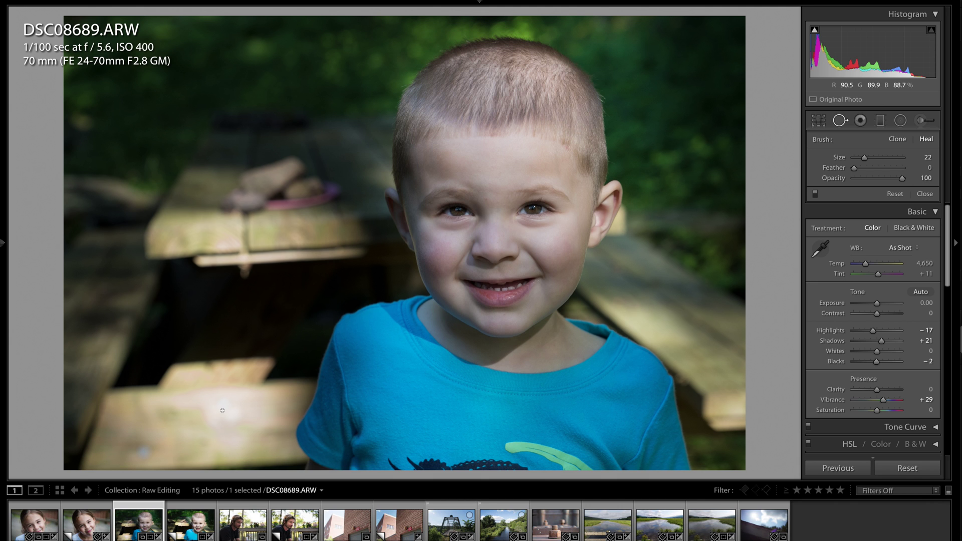
drag(864, 158, 878, 158)
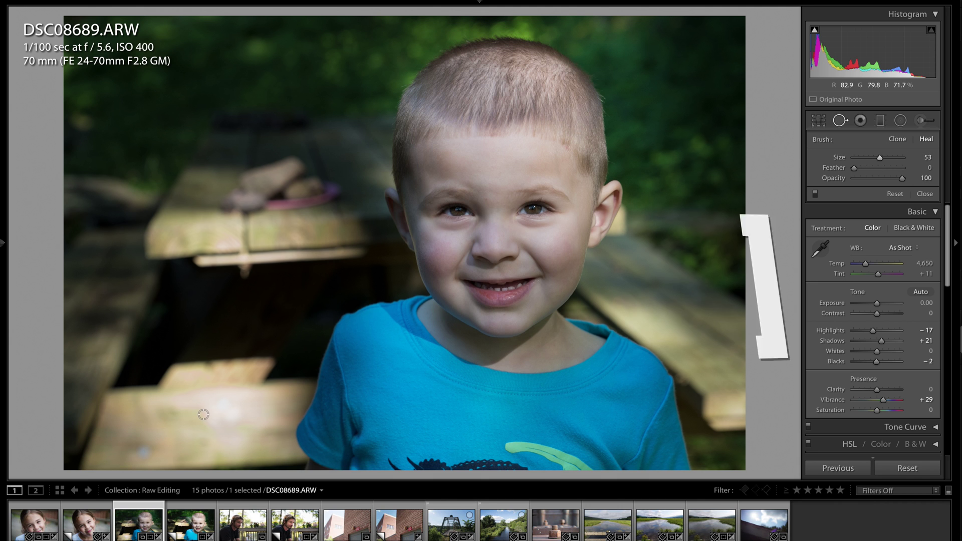
key(bracketright)
key(bracketright)
key(bracketright)
key(bracketright)
key(bracketright)
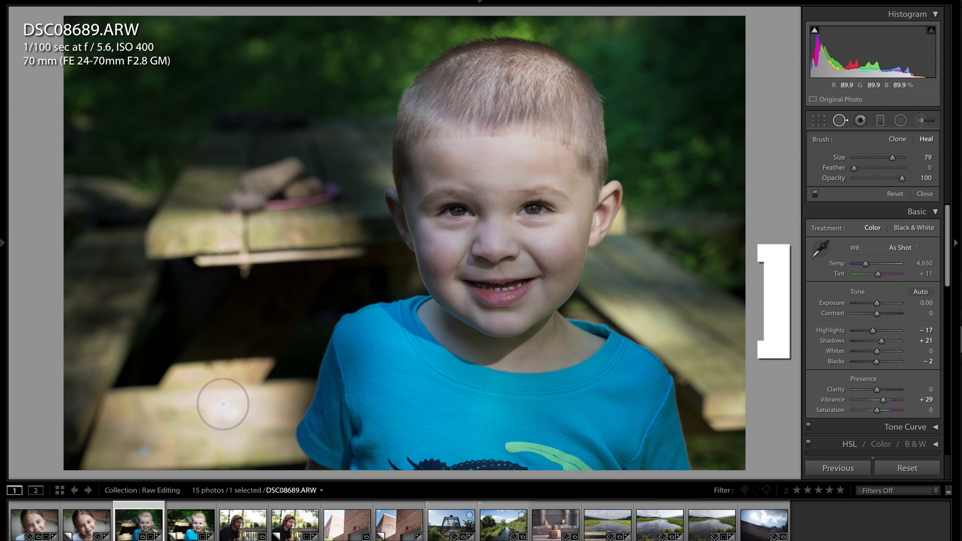
click(223, 403)
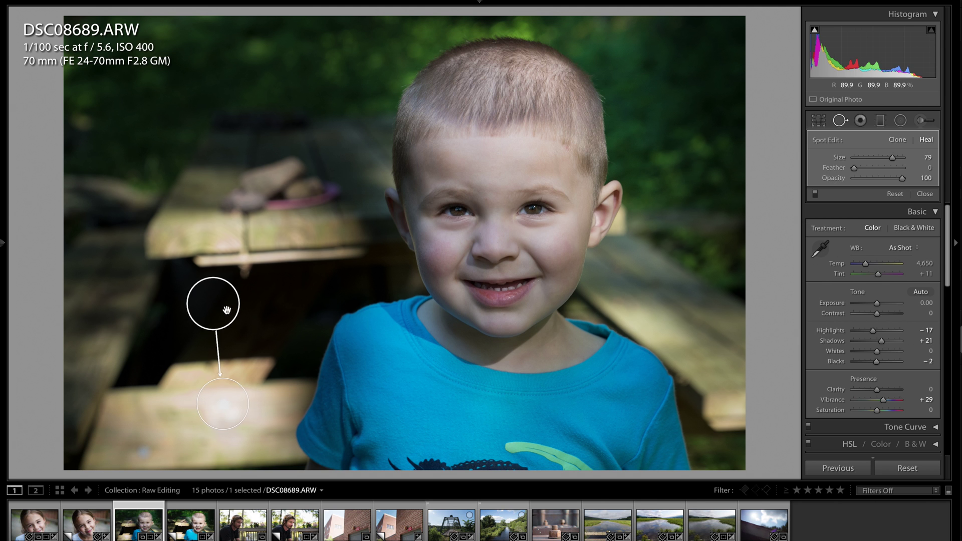
Move the heal spot's source onto the darker wood further left on the same bench and lower the spot's opacity.
mouse_move(215, 304)
mouse_down()
mouse_move(143, 392)
mouse_move(126, 428)
mouse_move(133, 423)
mouse_up()
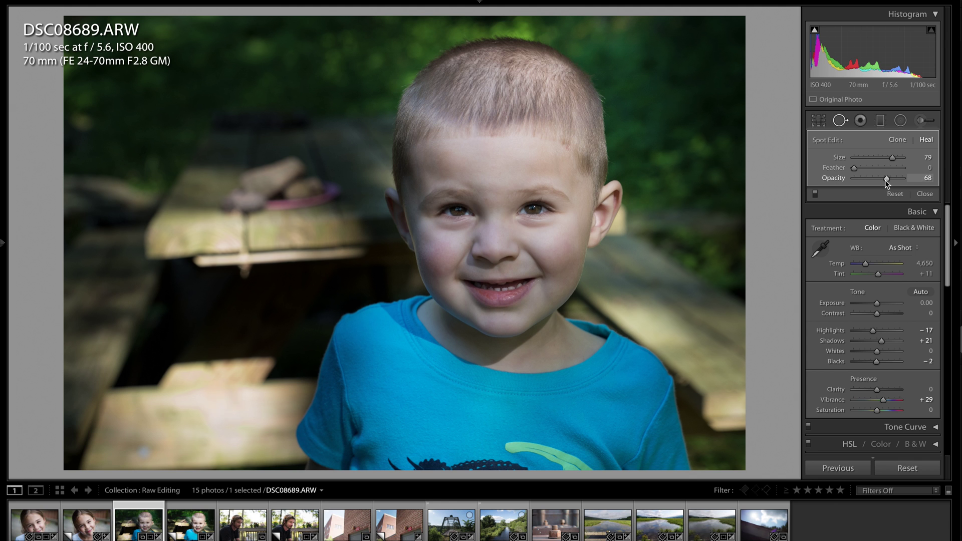
drag(880, 179, 882, 179)
click(925, 194)
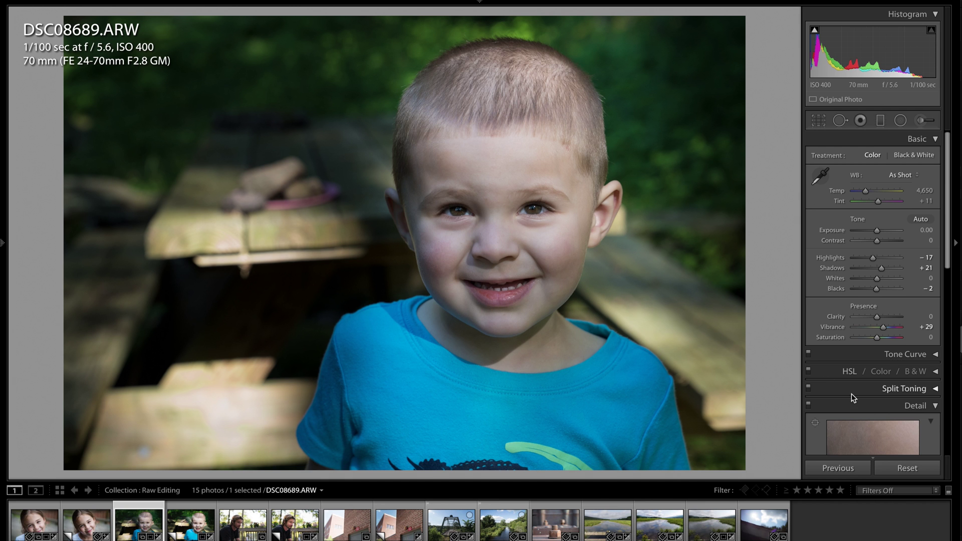
Add a post-crop vignette with Amount -31, Midpoint 62 and Feather 63.
scroll(850, 400, down, 10)
drag(876, 307, 869, 305)
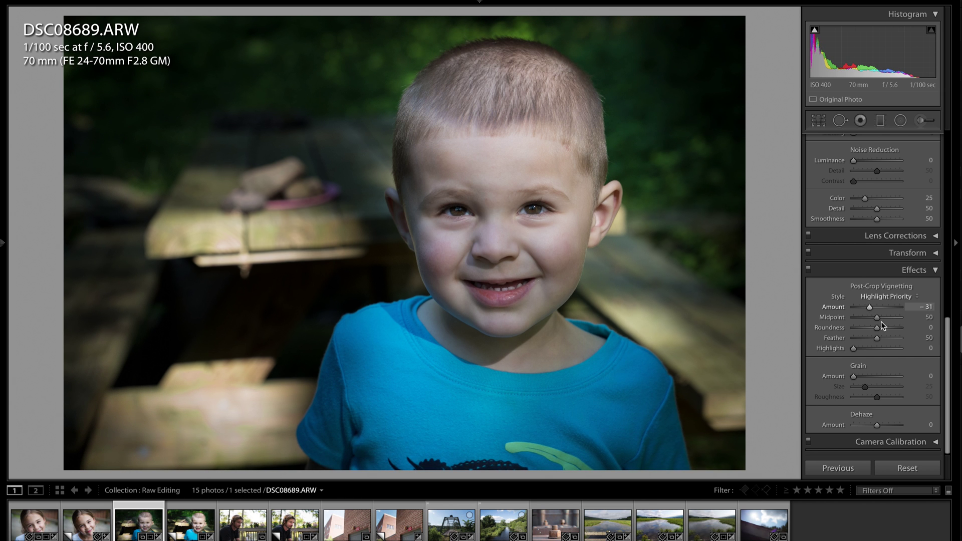
click(882, 338)
click(882, 317)
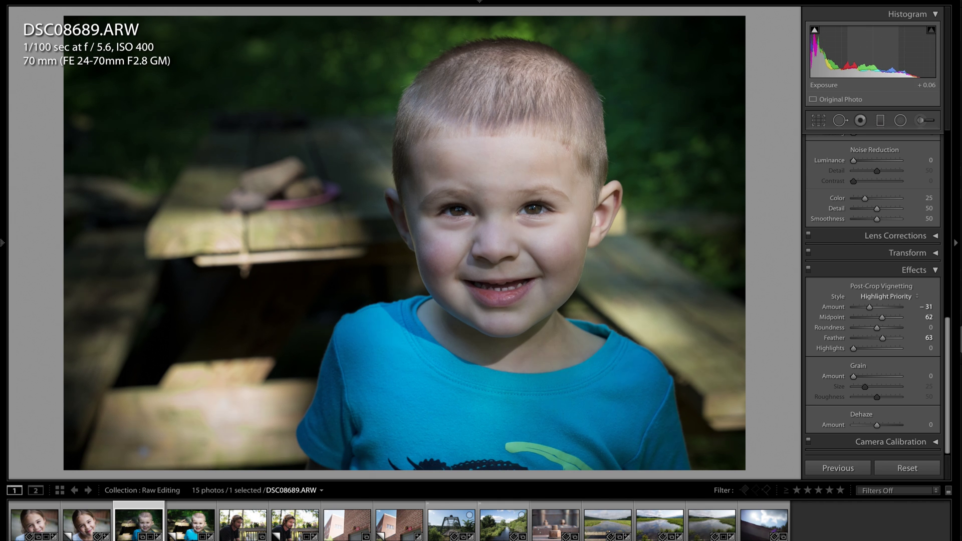
Raise the boy photo's overall Exposure to +0.48.
drag(869, 52, 893, 53)
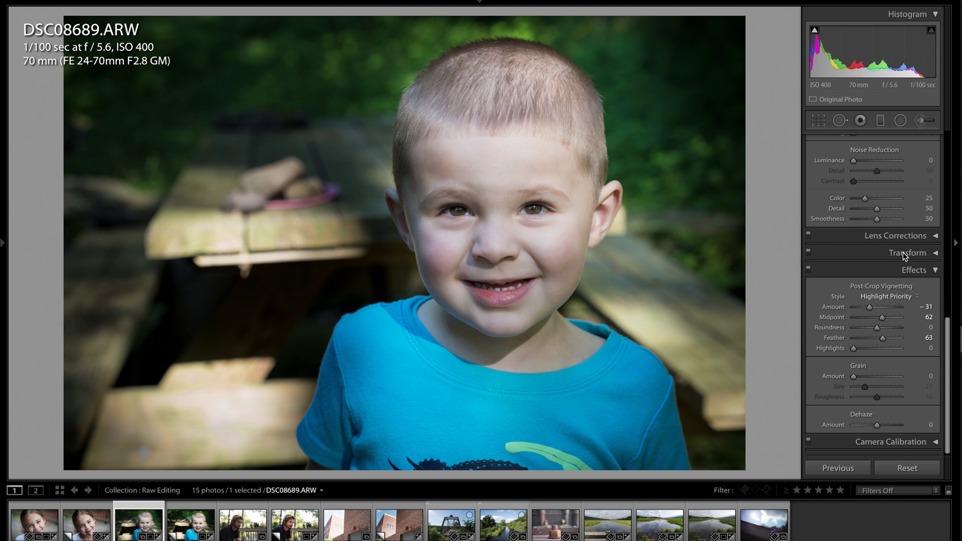
scroll(902, 251, up, 10)
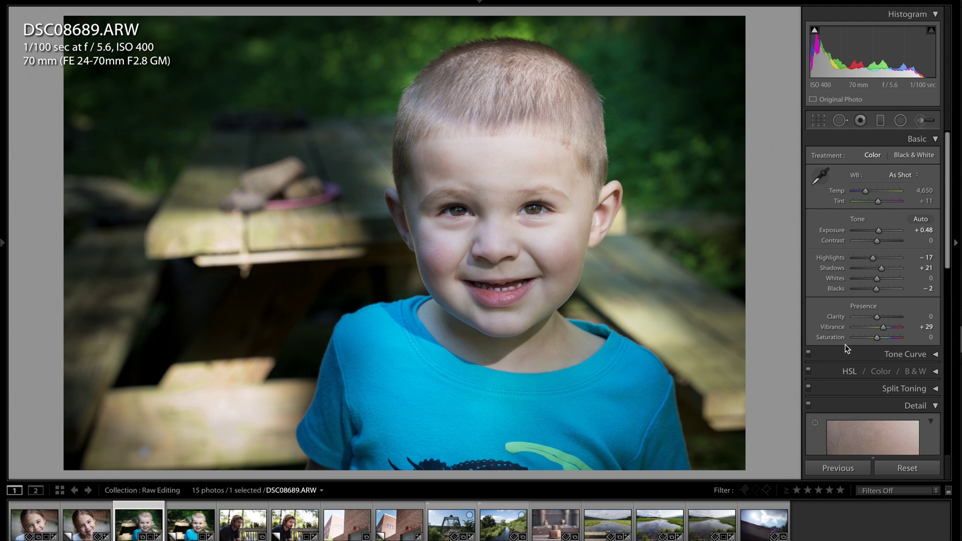
scroll(844, 344, down, 3)
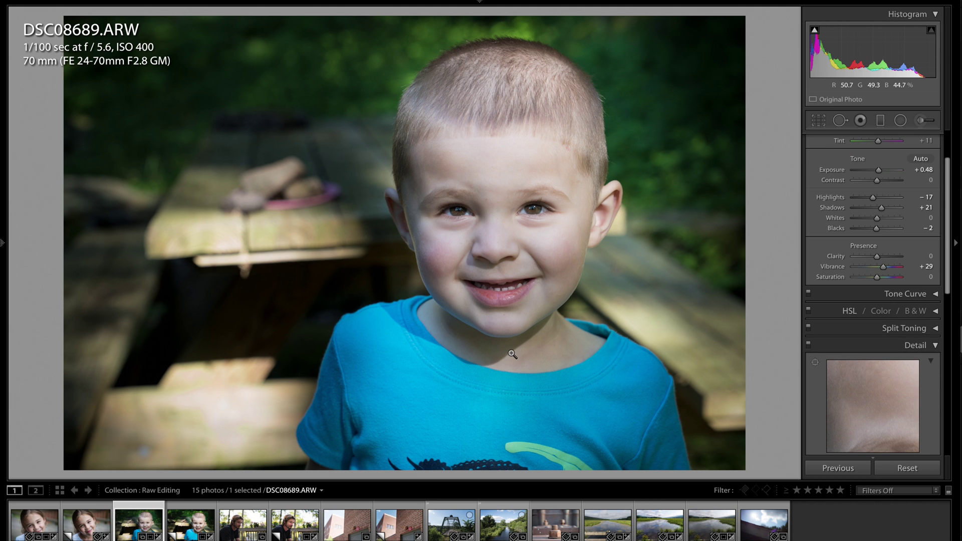
Compare the photo's original import state with its latest Exposure state in the edit history.
click(4, 382)
scroll(94, 425, down, 10)
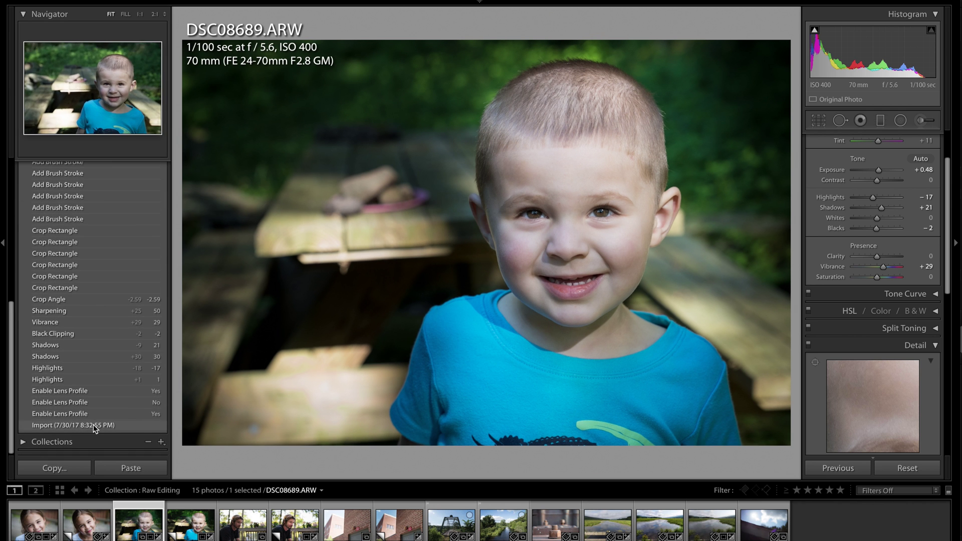
click(93, 425)
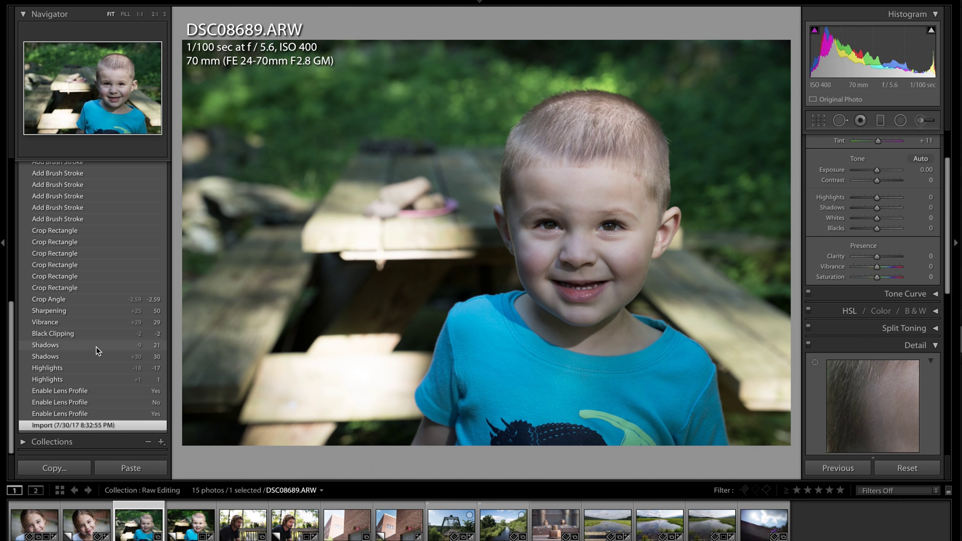
scroll(95, 348, up, 5)
scroll(97, 351, up, 2)
click(75, 195)
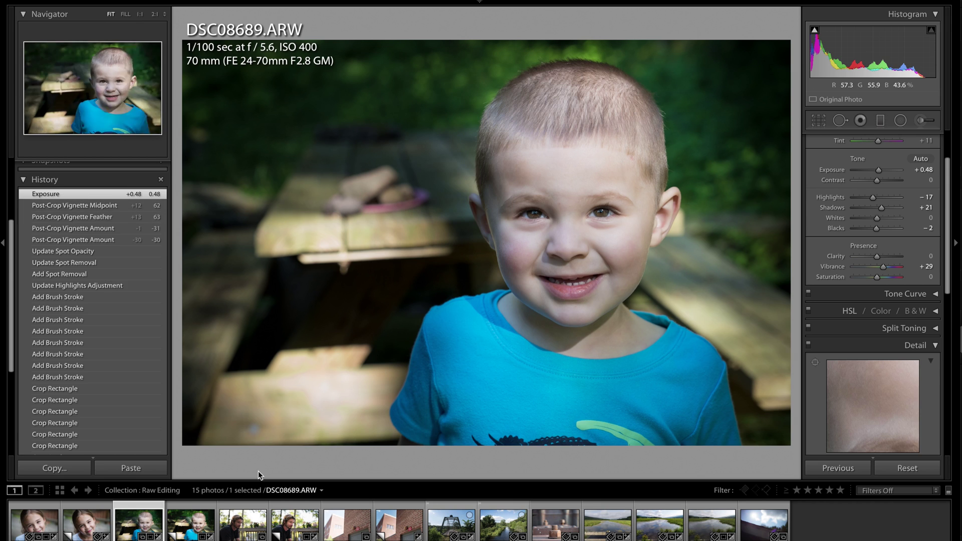
View the finished copy of DSC08935.ARW for reference and return to the raw DSC08935.ARW.
click(260, 522)
click(296, 527)
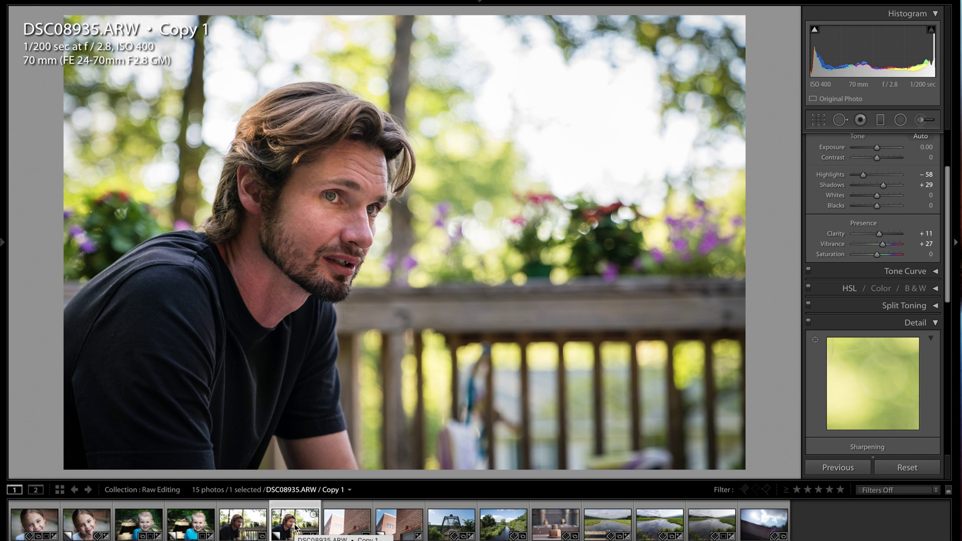
click(241, 530)
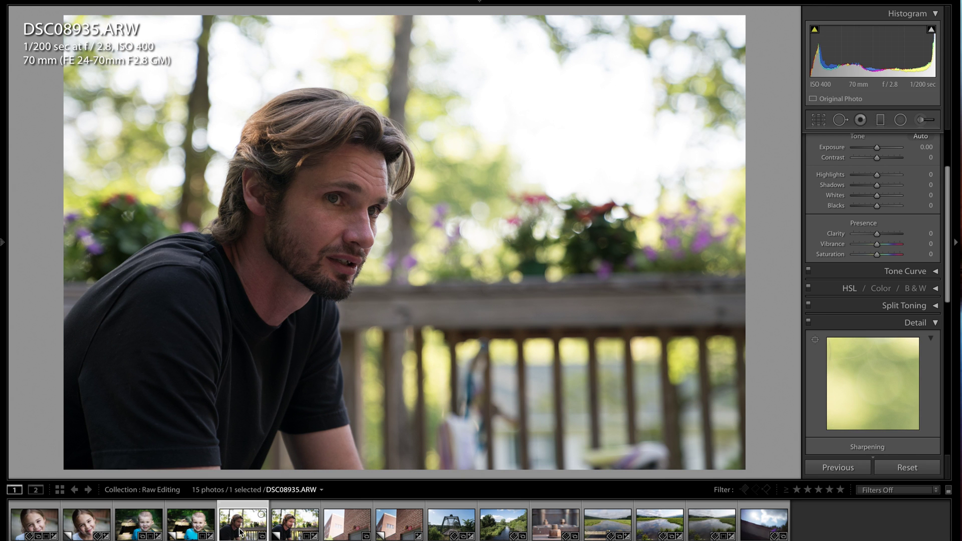
Enable lens profile corrections for DSC08935.ARW.
scroll(879, 320, down, 10)
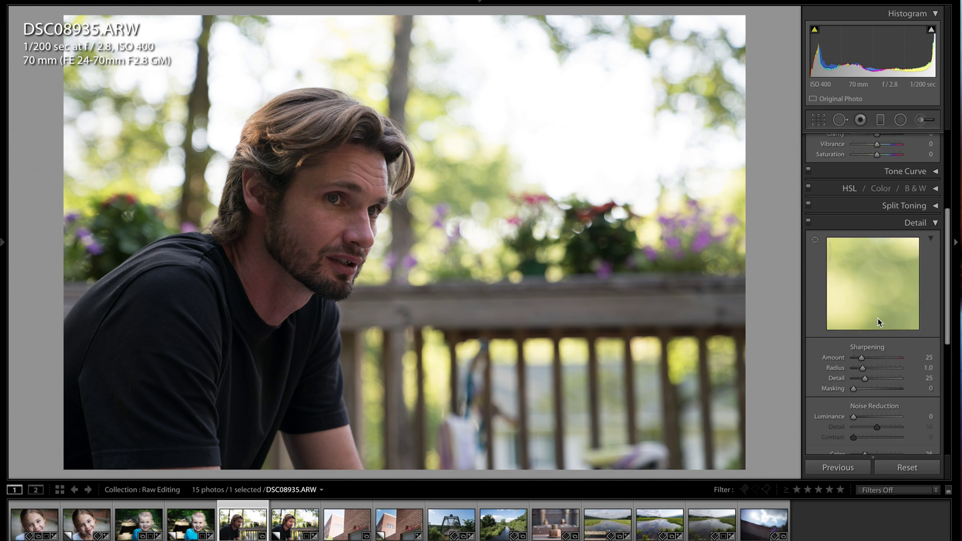
click(896, 235)
click(815, 280)
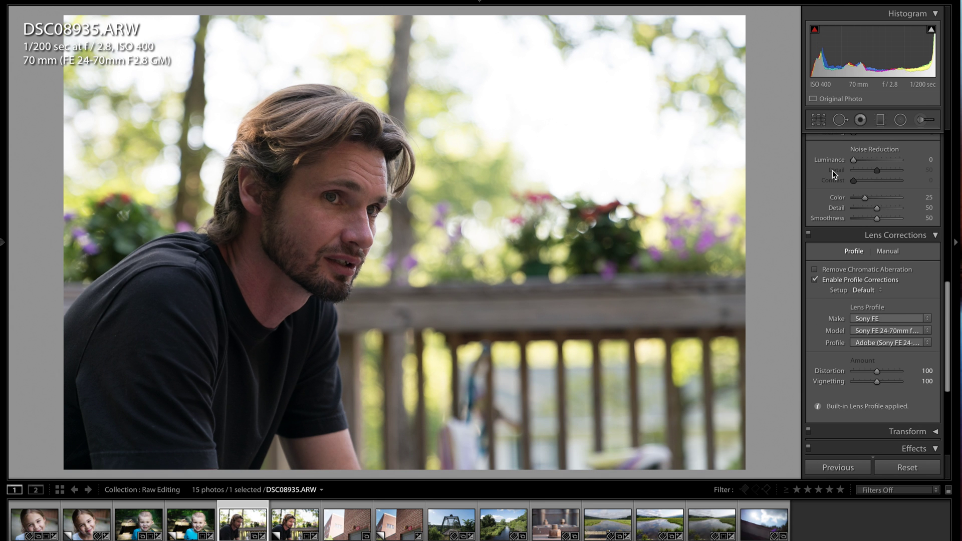
Straighten the man's portrait to an angle of 1.54, crop it slightly tighter and reposition the photo inside the crop.
scroll(831, 170, up, 10)
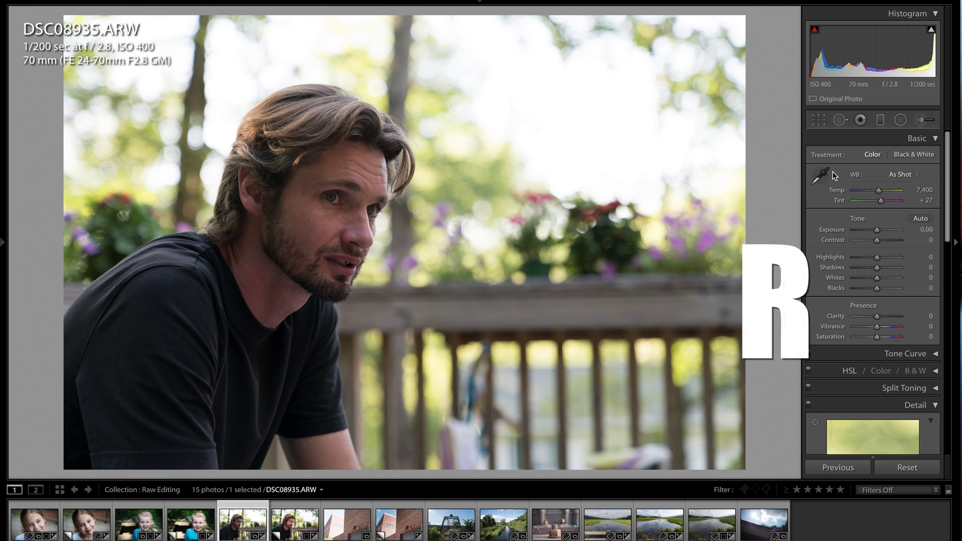
key(r)
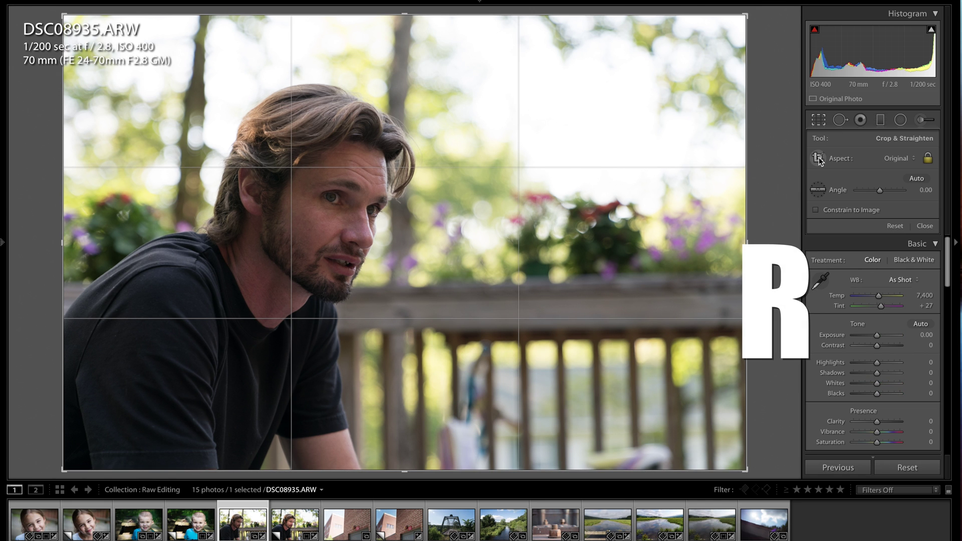
drag(757, 15, 713, 30)
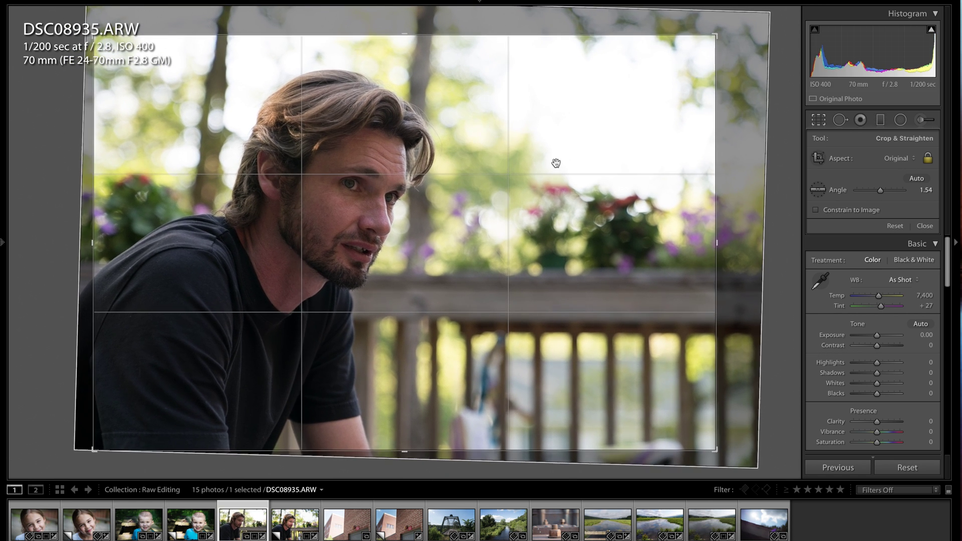
drag(556, 164, 515, 172)
key(Return)
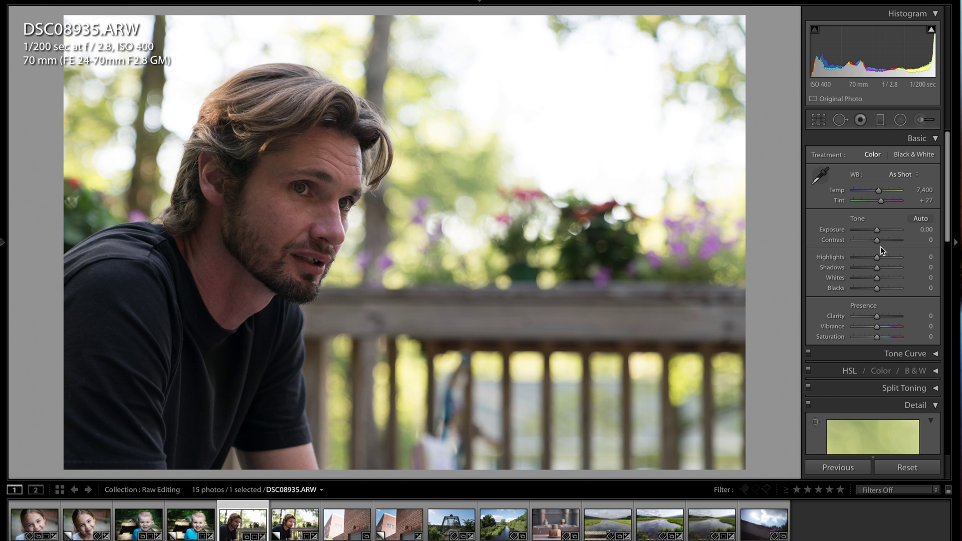
Set Highlights to -90, Shadows to +49, Clarity to +18 and Vibrance to +44.
drag(876, 259, 854, 258)
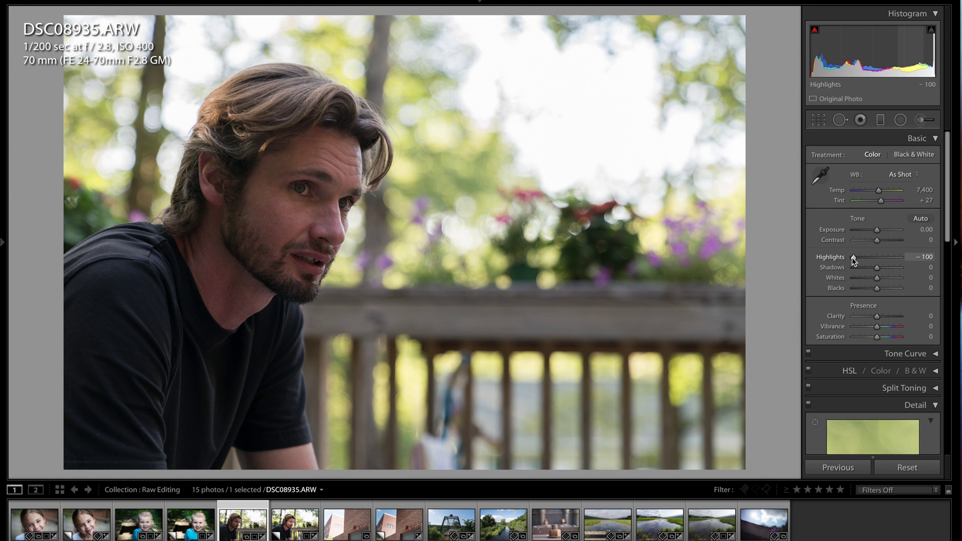
drag(851, 258, 887, 266)
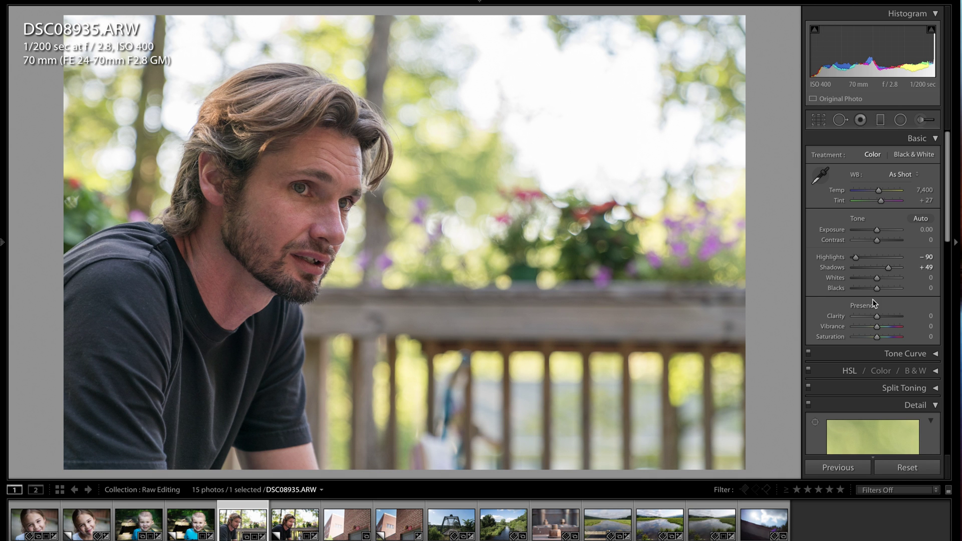
scroll(872, 299, down, 2)
drag(876, 284, 887, 290)
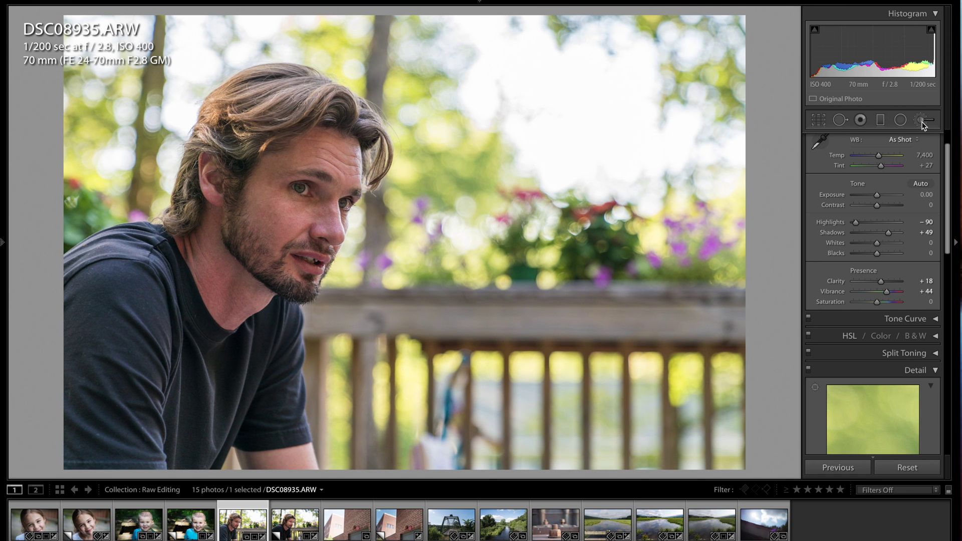
Set the sharpening Amount to 51 and Masking to 37.
scroll(869, 353, down, 4)
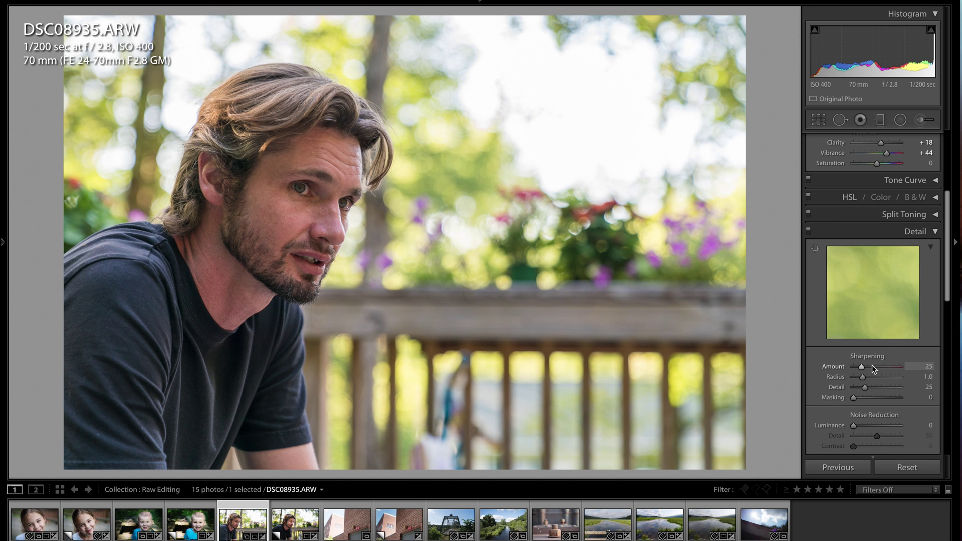
click(872, 367)
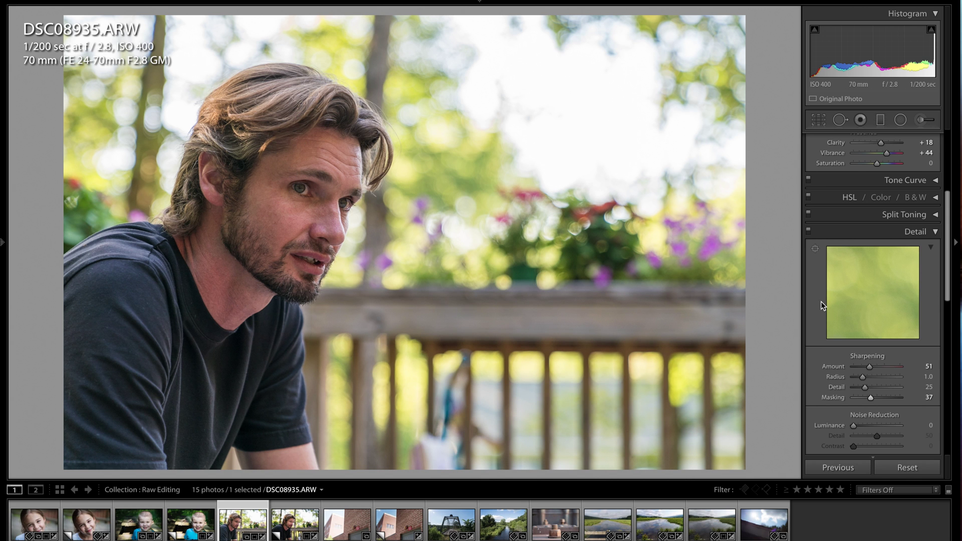
Apply the Medium Contrast point curve to the man's portrait.
click(934, 181)
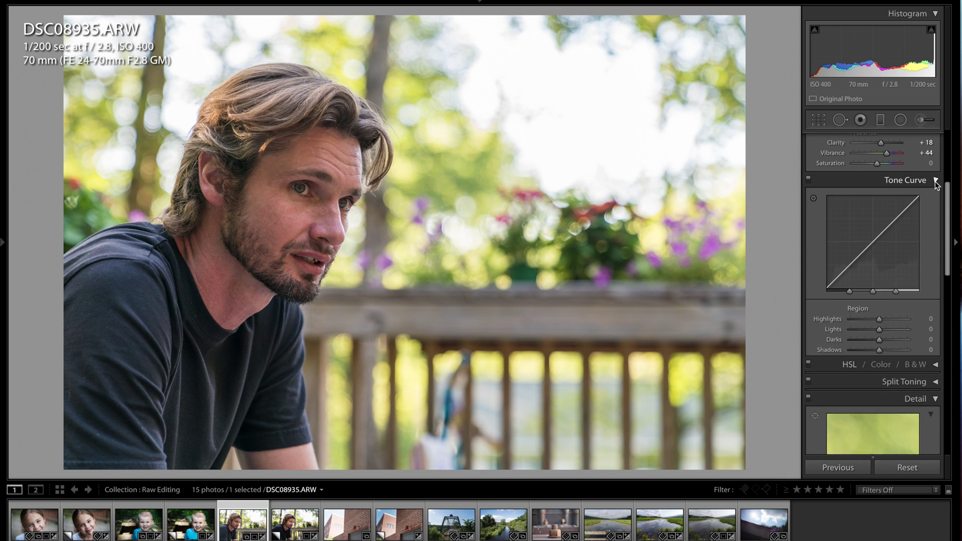
click(876, 368)
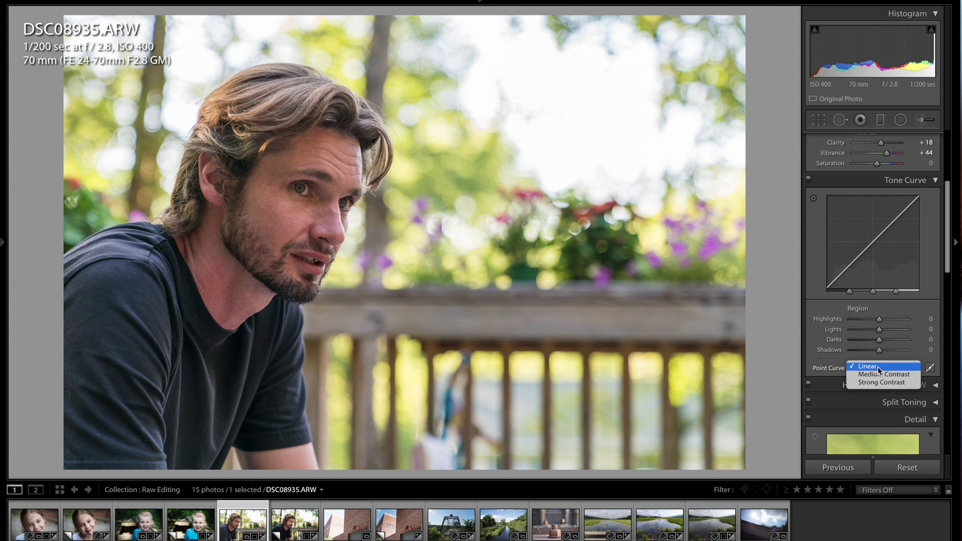
click(880, 375)
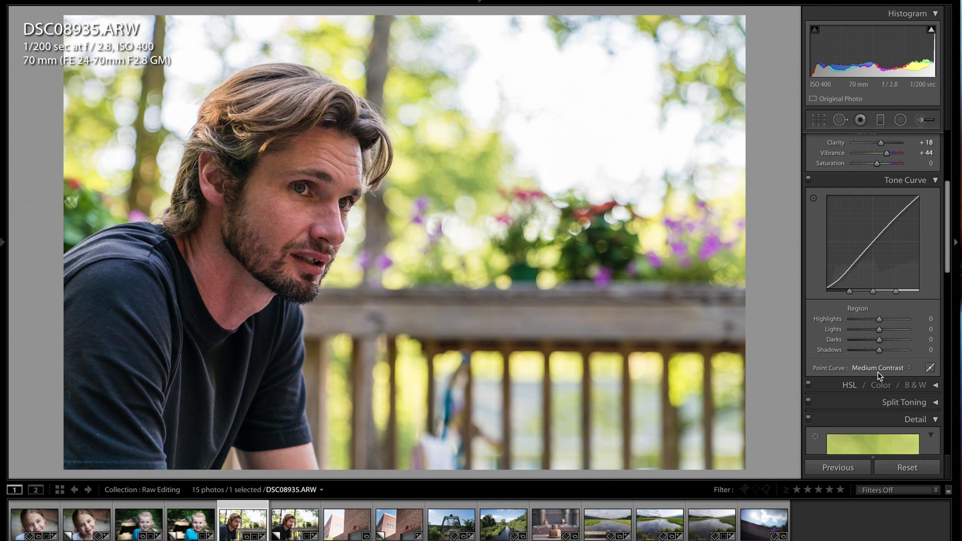
click(935, 180)
Start an adjustment brush for the man's portrait with Exposure 0.80 and Shadows 29.
scroll(889, 176, up, 5)
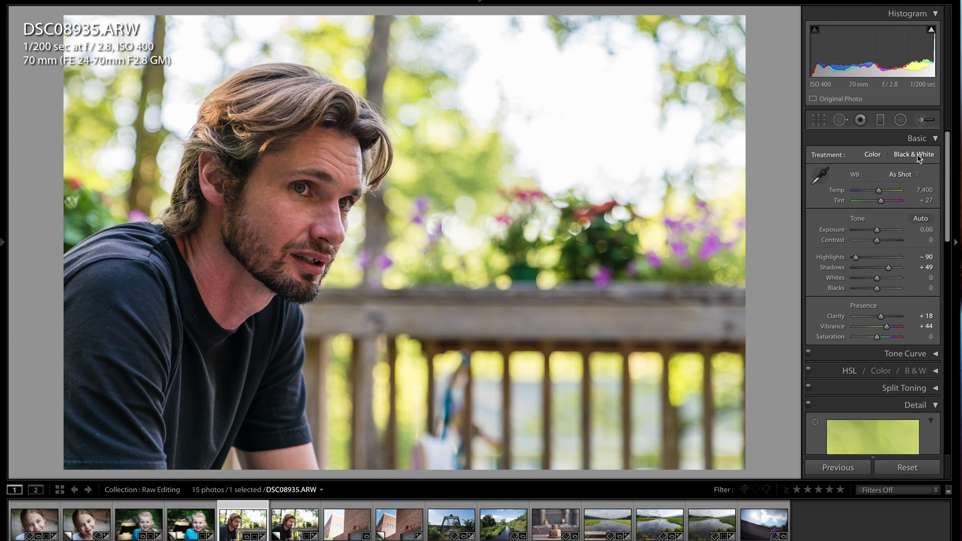
click(922, 121)
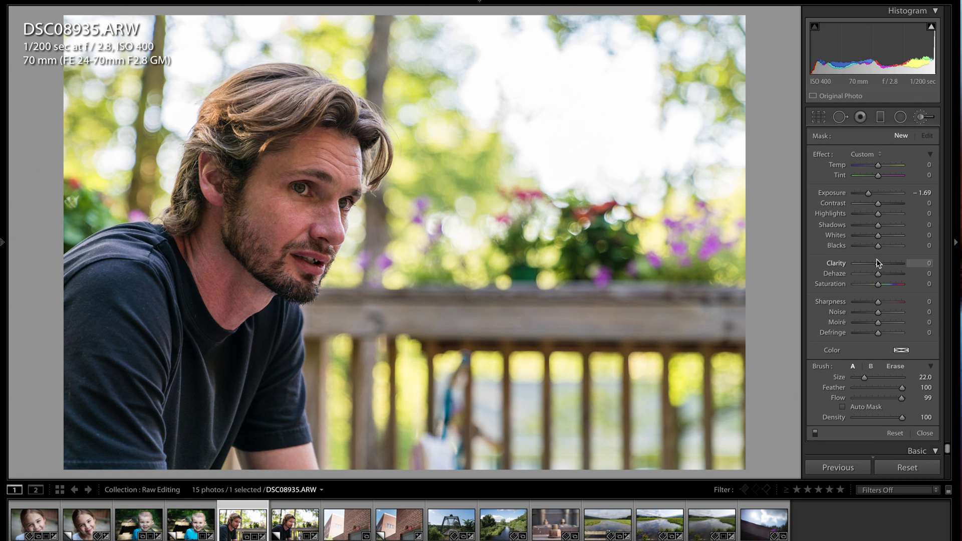
click(885, 225)
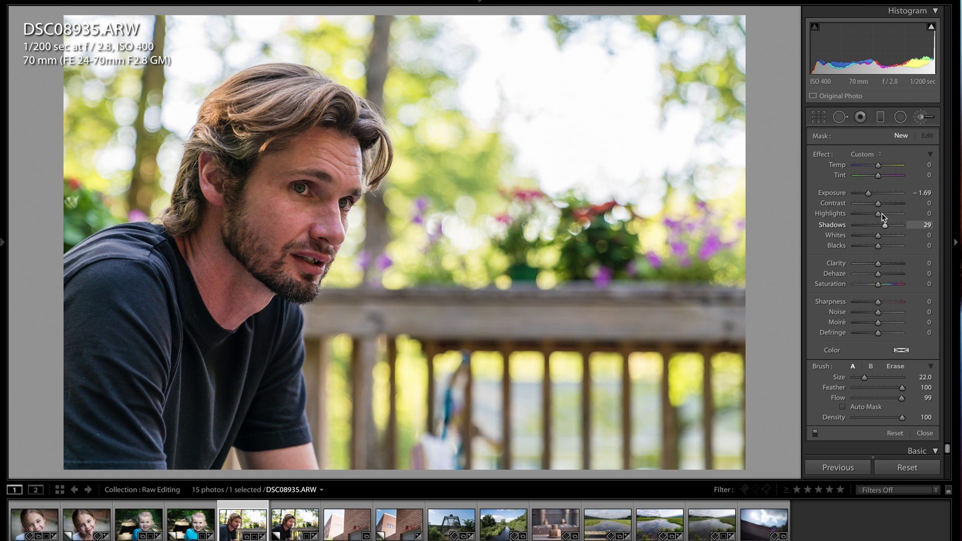
drag(867, 192, 884, 196)
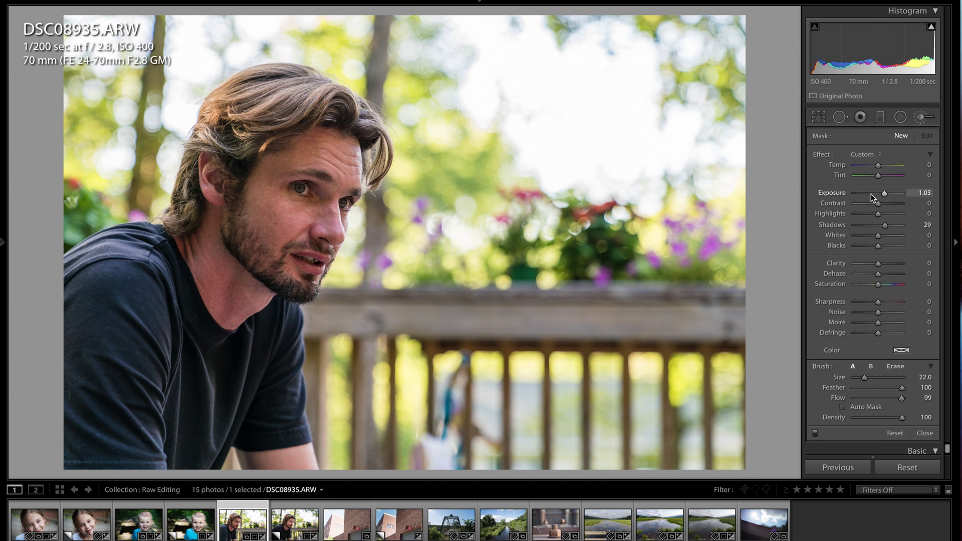
drag(885, 196, 884, 196)
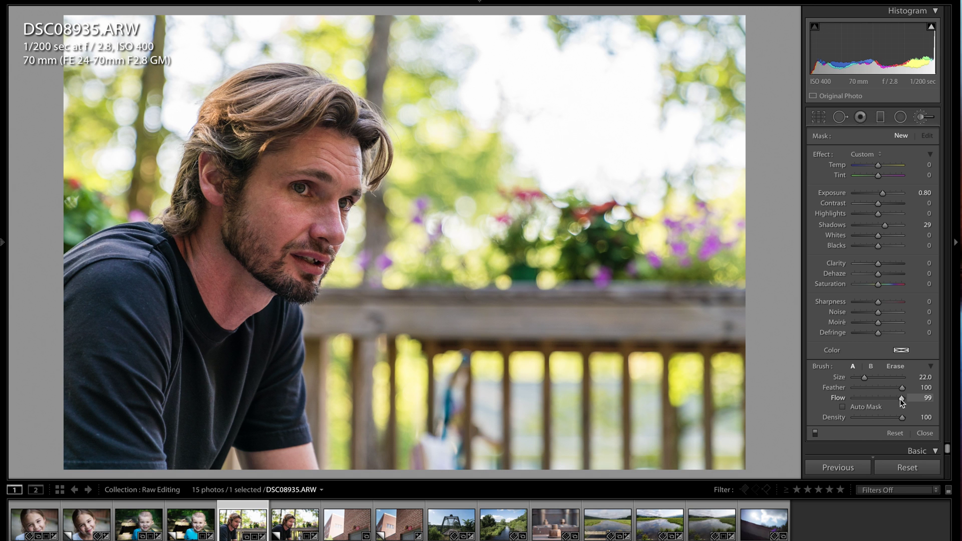
Brush over the man's face and neck at Flow 52, setting the mask's Exposure to 0.41 and Shadows to 15.
drag(900, 399, 876, 401)
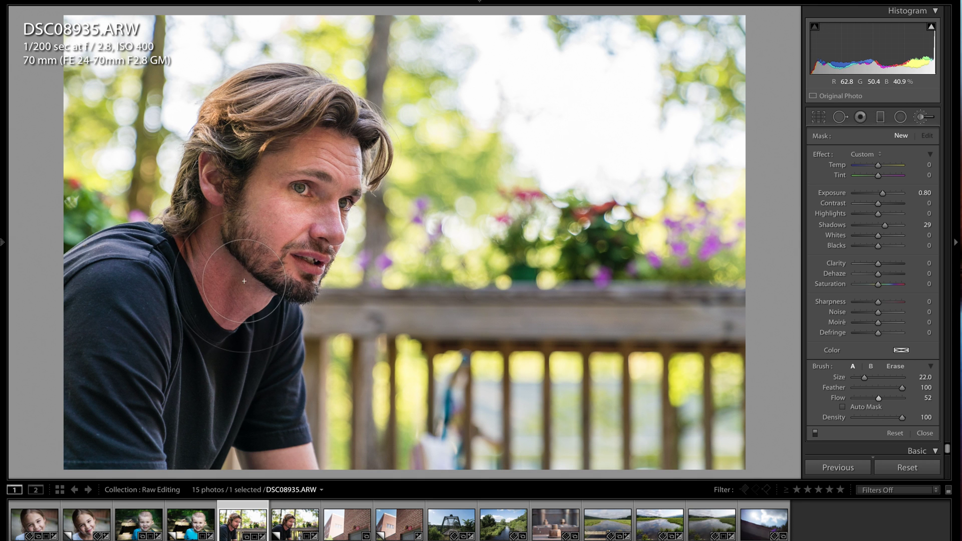
mouse_move(244, 281)
mouse_down()
mouse_move(221, 260)
mouse_move(325, 295)
mouse_up()
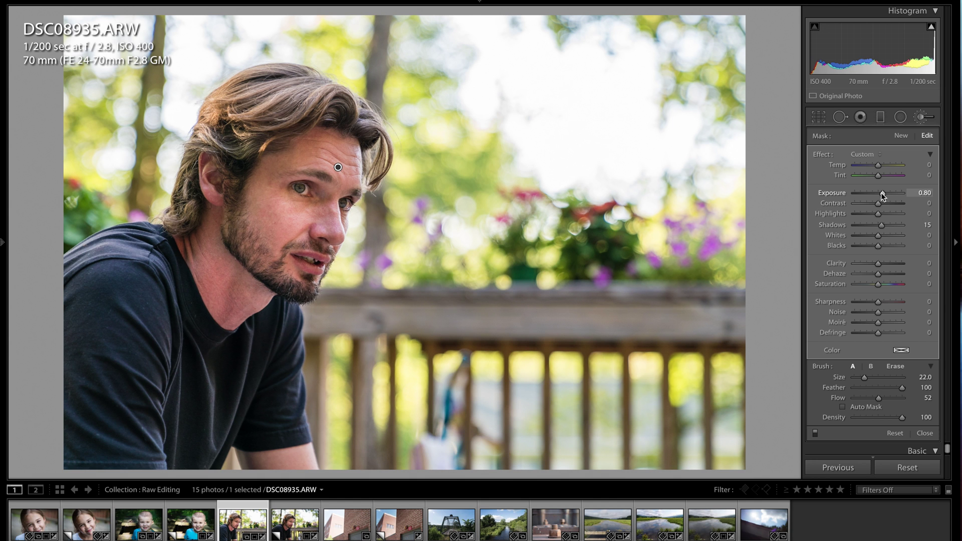
drag(882, 193, 881, 194)
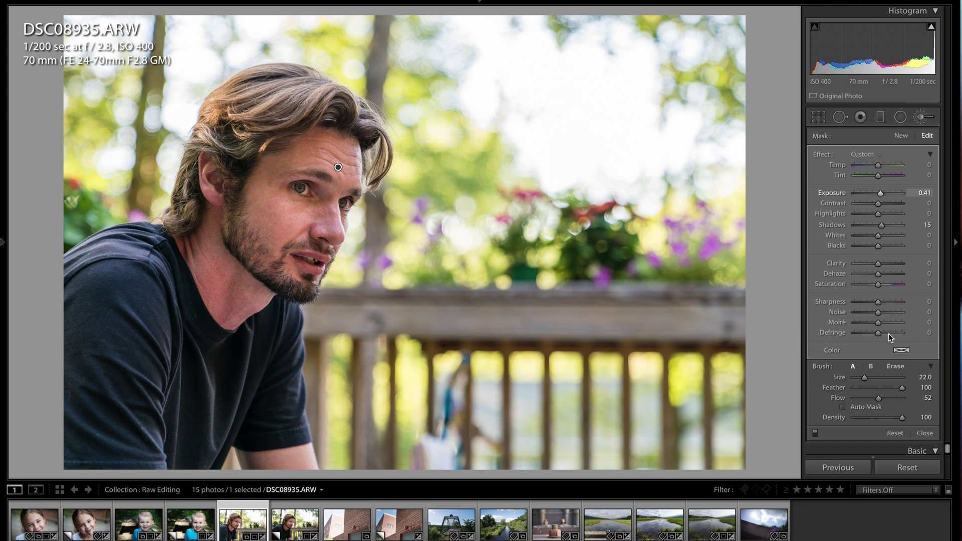
Brighten both of the man's eyes within the same mask, using brush Size 3.0 and Flow 68, and finish brushing.
click(885, 398)
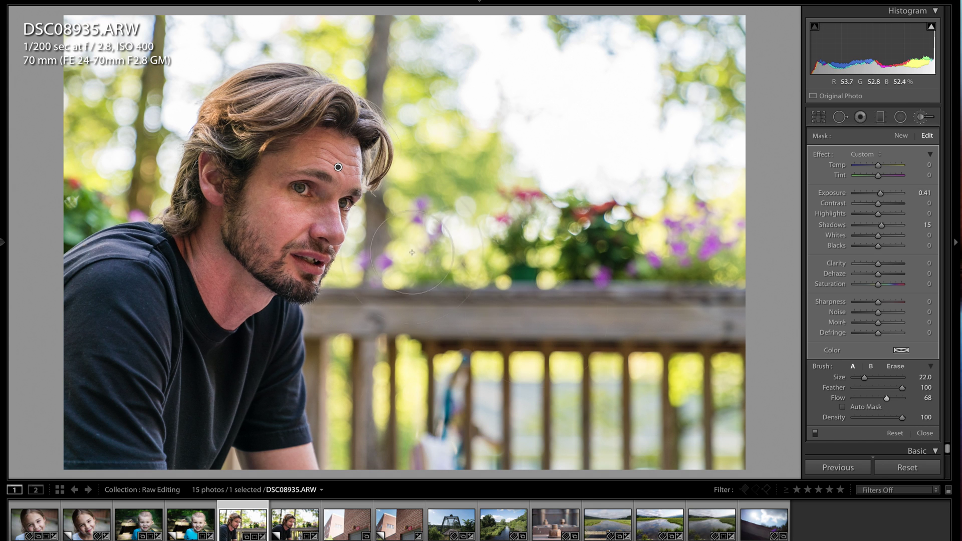
key(z)
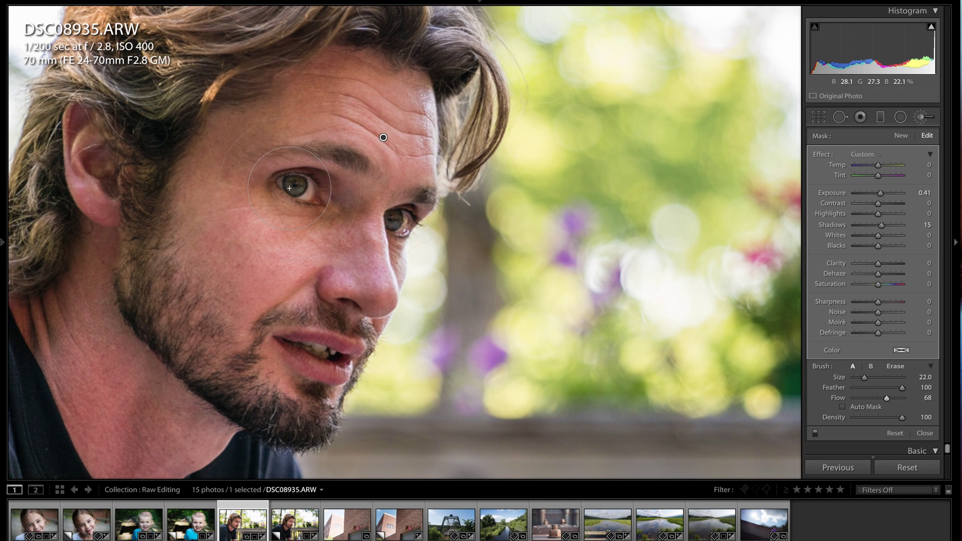
key(bracketleft)
key(bracketleft)
key(bracketleft)
key(bracketleft)
key(bracketleft)
key(bracketleft)
key(bracketleft)
key(bracketleft)
key(bracketleft)
key(bracketleft)
mouse_move(289, 187)
mouse_down()
mouse_move(303, 182)
mouse_move(295, 195)
mouse_move(312, 182)
mouse_move(294, 181)
mouse_up()
drag(398, 216, 397, 221)
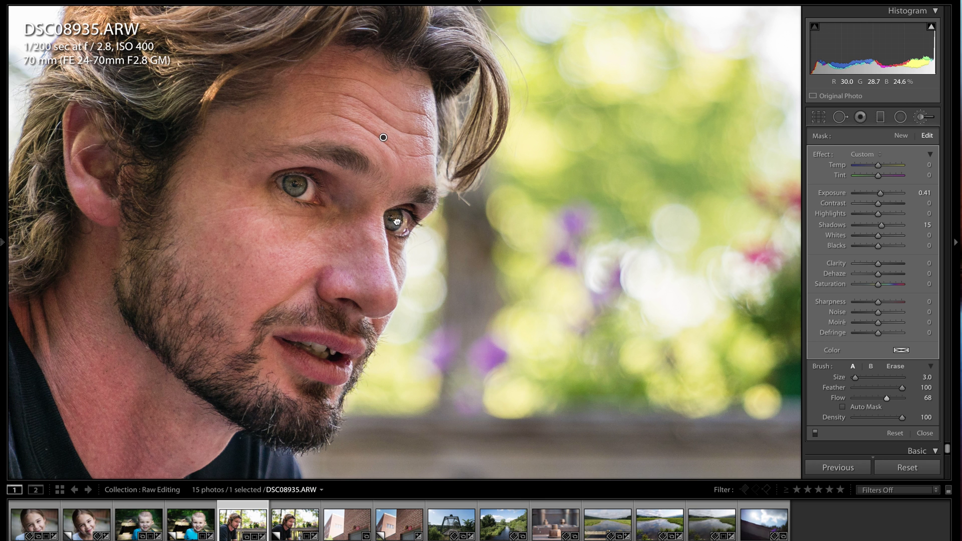
key(z)
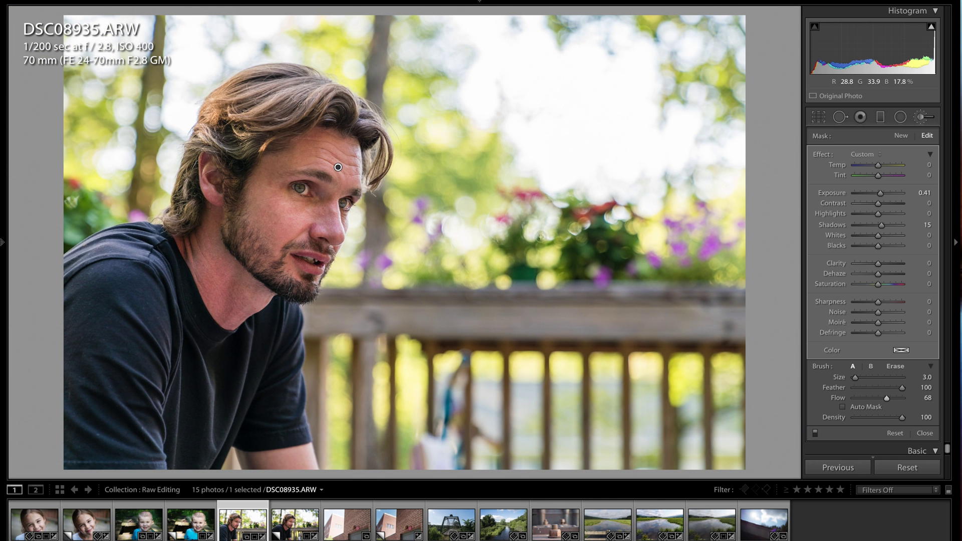
click(926, 433)
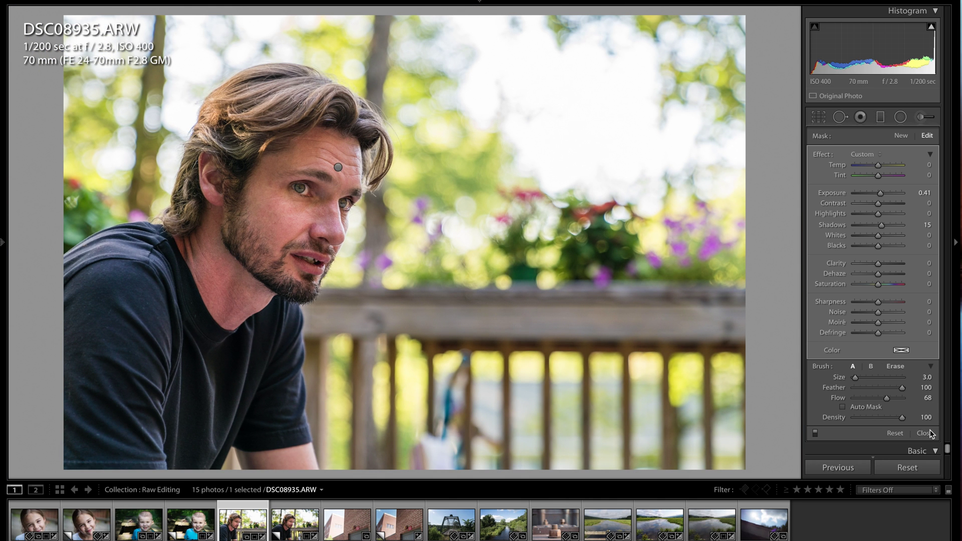
Add a post-crop vignette to the man's portrait with Amount -30, Midpoint 57 and Feather 65.
scroll(891, 377, down, 10)
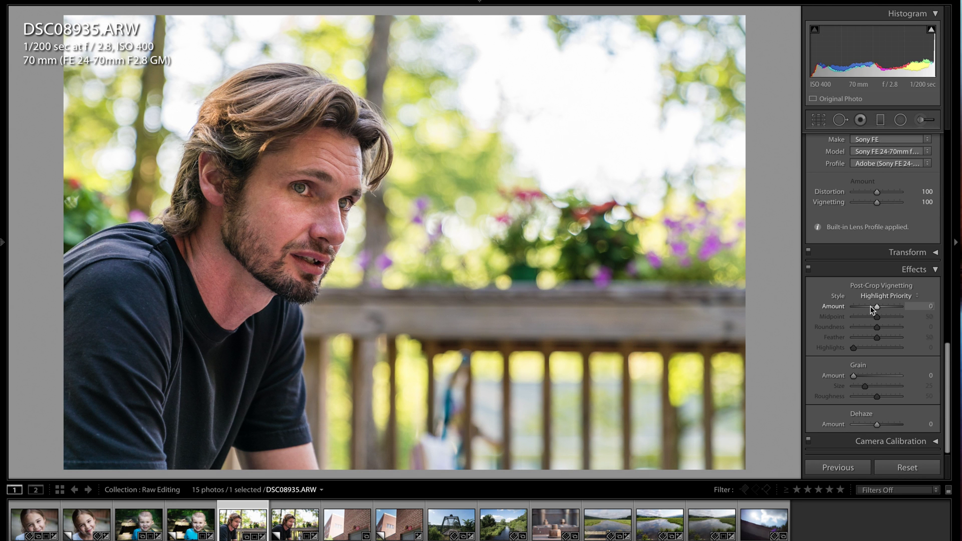
drag(872, 307, 871, 307)
drag(870, 307, 880, 316)
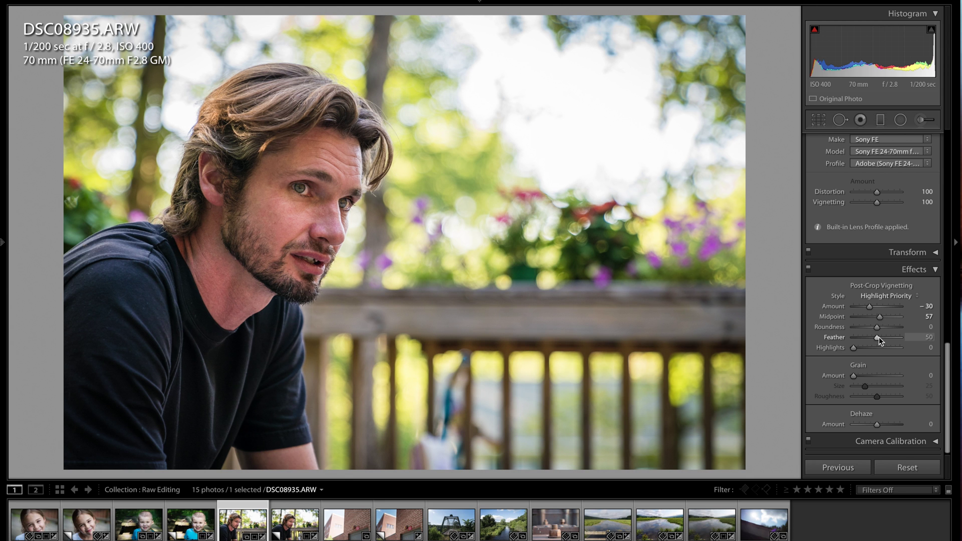
drag(879, 338, 885, 337)
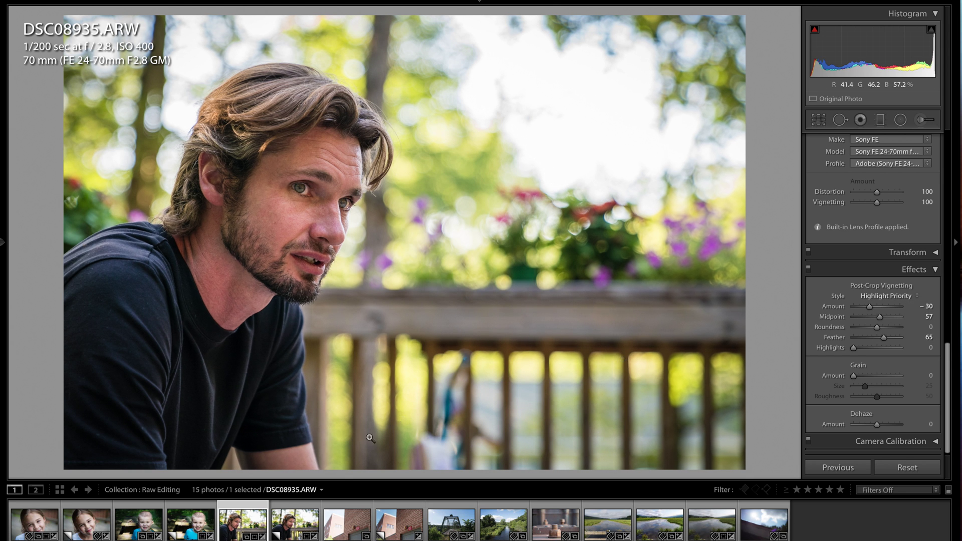
Compare the raw brick building photo DSC08983.ARW with its finished Copy 2.
click(347, 522)
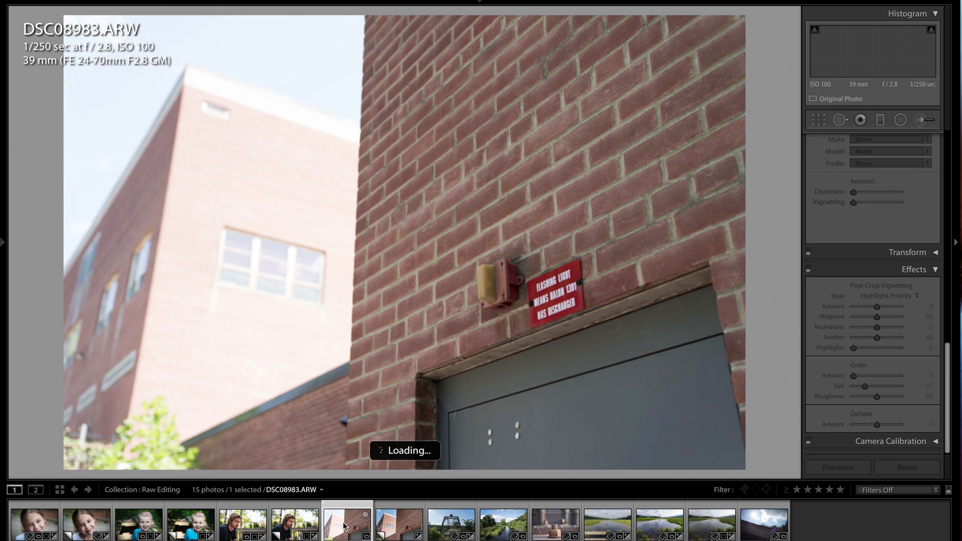
click(387, 523)
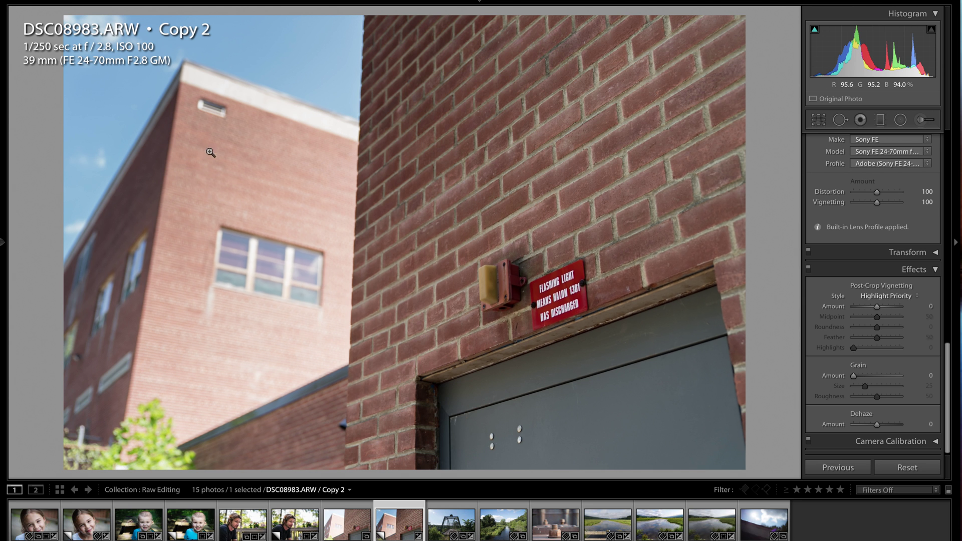
Open the raw brick building photo DSC08983.ARW and enable its lens profile corrections.
click(345, 524)
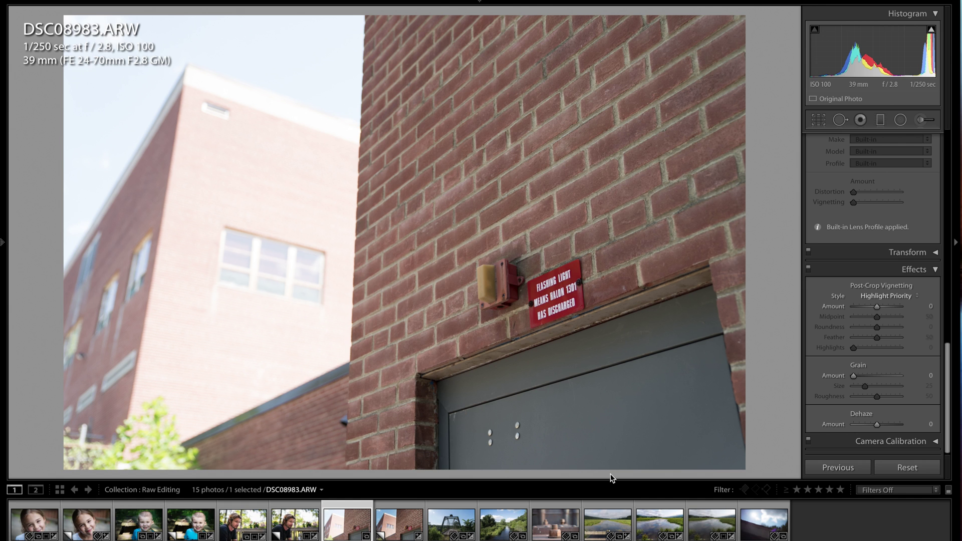
scroll(901, 337, up, 2)
click(814, 148)
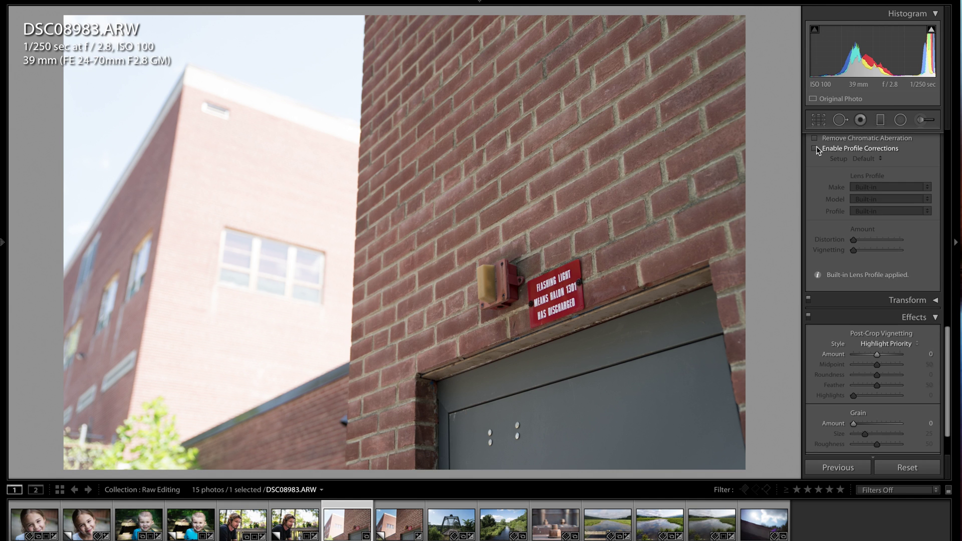
Set the brick building photo's Highlights to -53.
scroll(876, 310, up, 3)
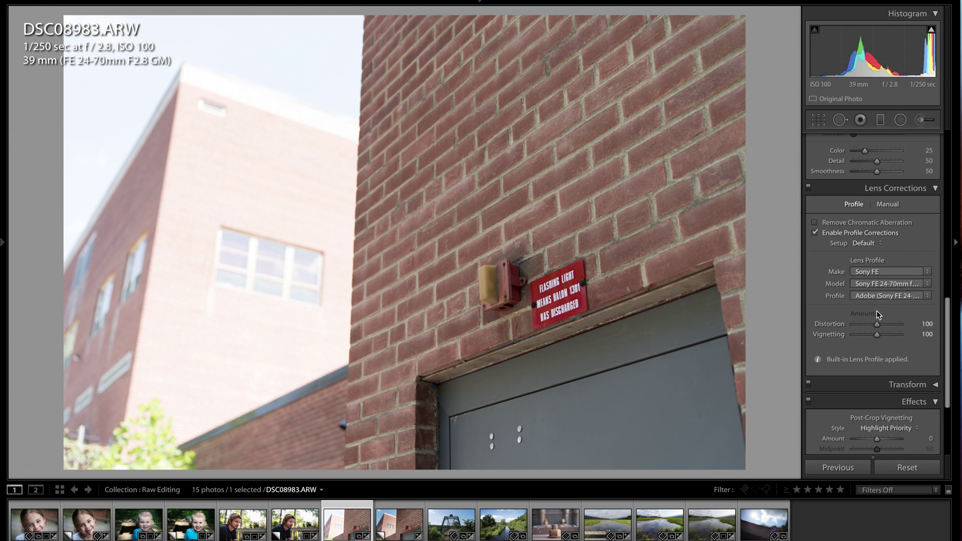
scroll(876, 311, up, 6)
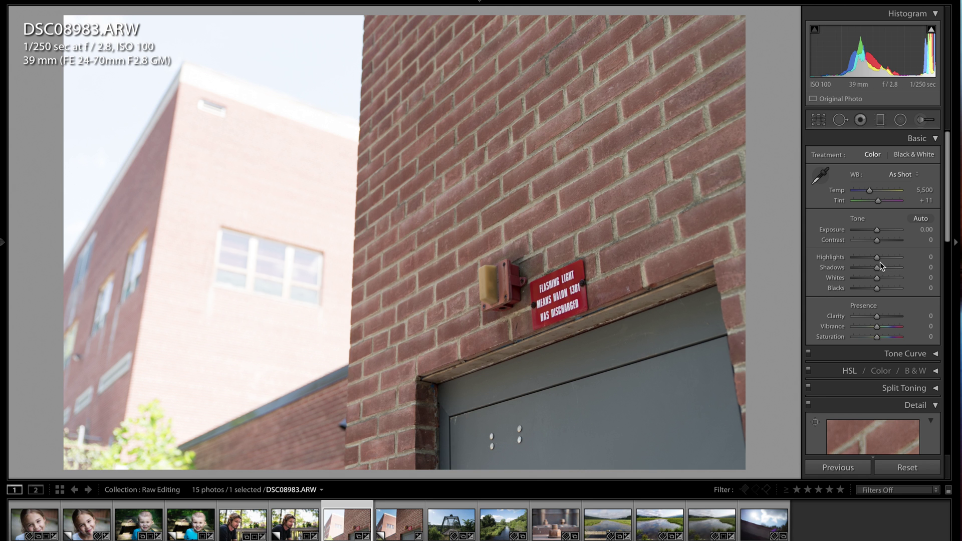
drag(877, 260, 858, 259)
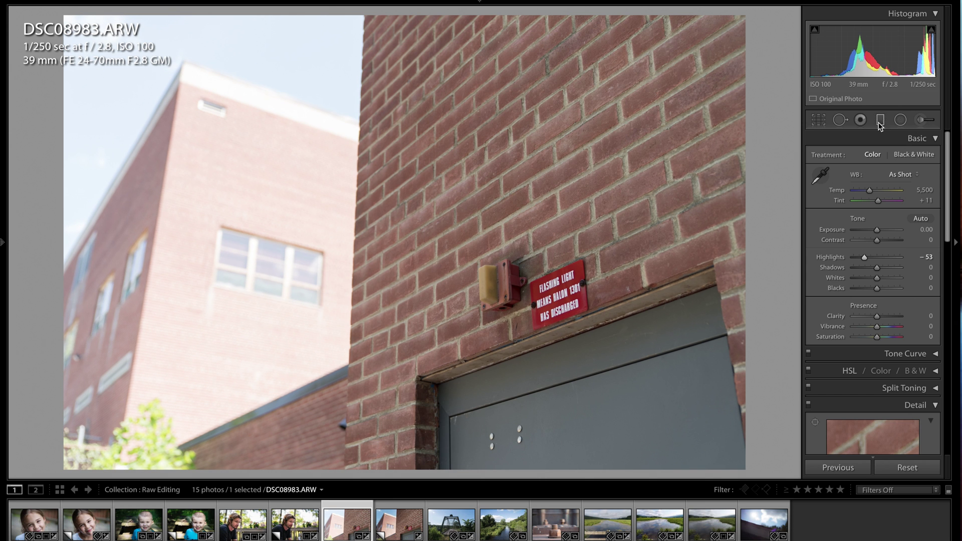
Reset the graduated filter's effects, set Exposure to -1.52 and draw it diagonally from the far building's upper wall towards the door.
click(880, 121)
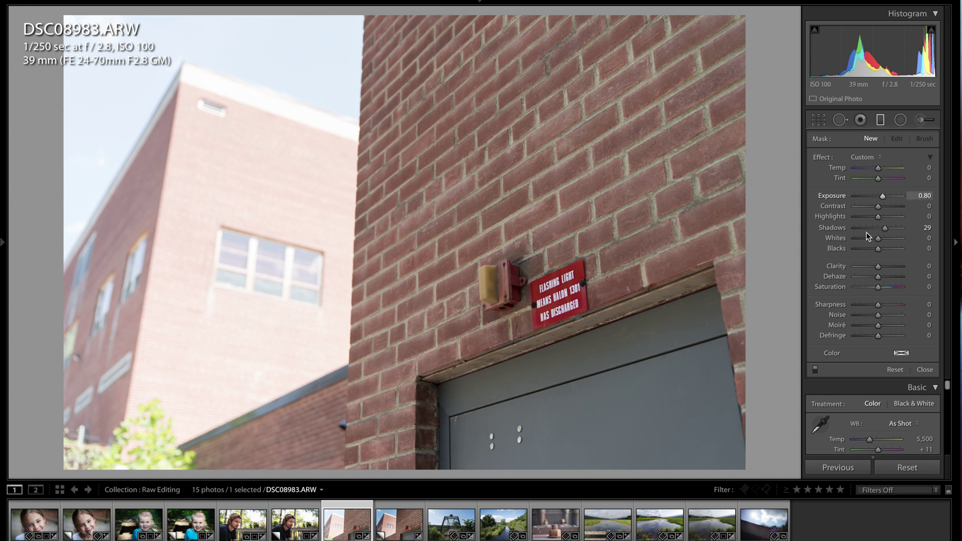
double_click(820, 158)
drag(877, 196, 869, 199)
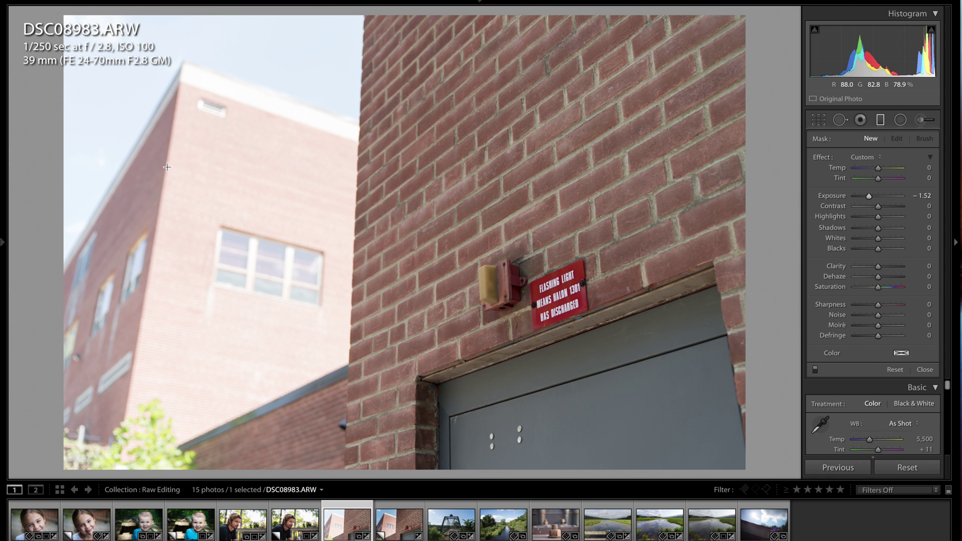
drag(166, 167, 377, 356)
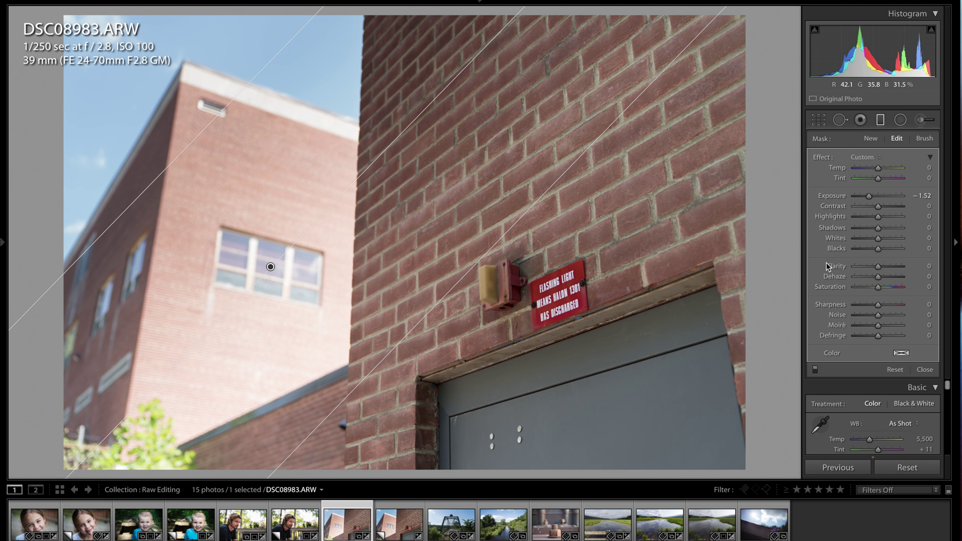
Set the graduated filter's Saturation to 28, Clarity to 18 and Exposure to -1.23, and finish the filter.
click(884, 288)
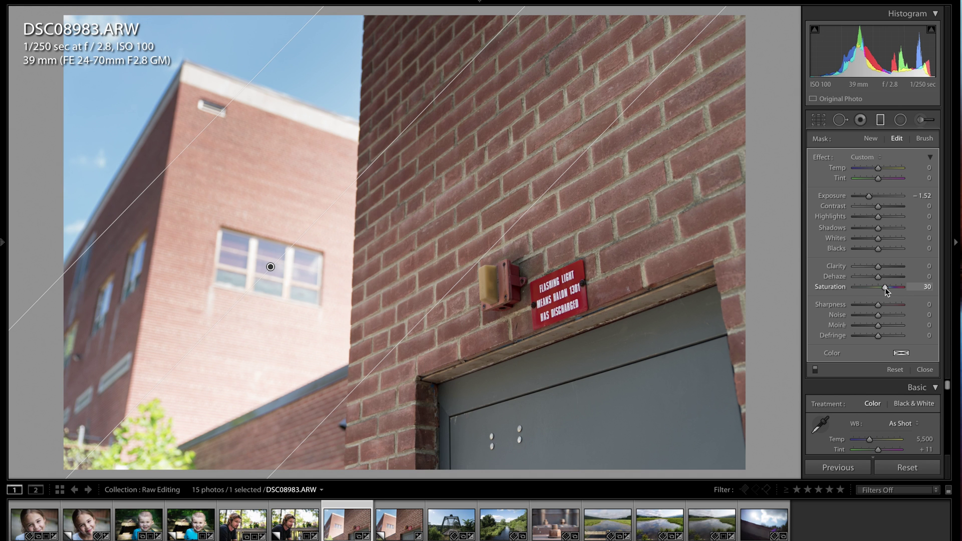
mouse_move(885, 288)
mouse_down()
mouse_move(896, 287)
mouse_move(885, 288)
mouse_up()
drag(891, 267, 880, 265)
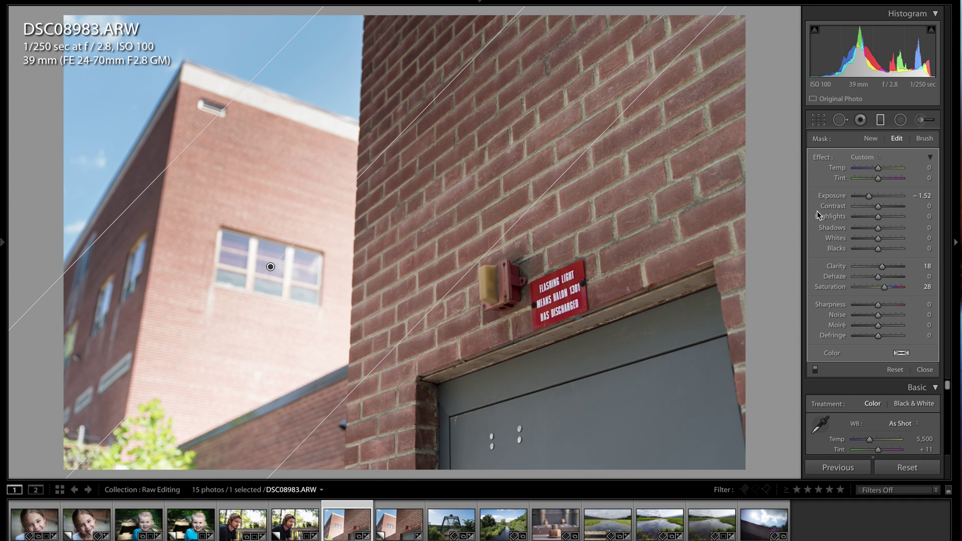
drag(869, 196, 871, 196)
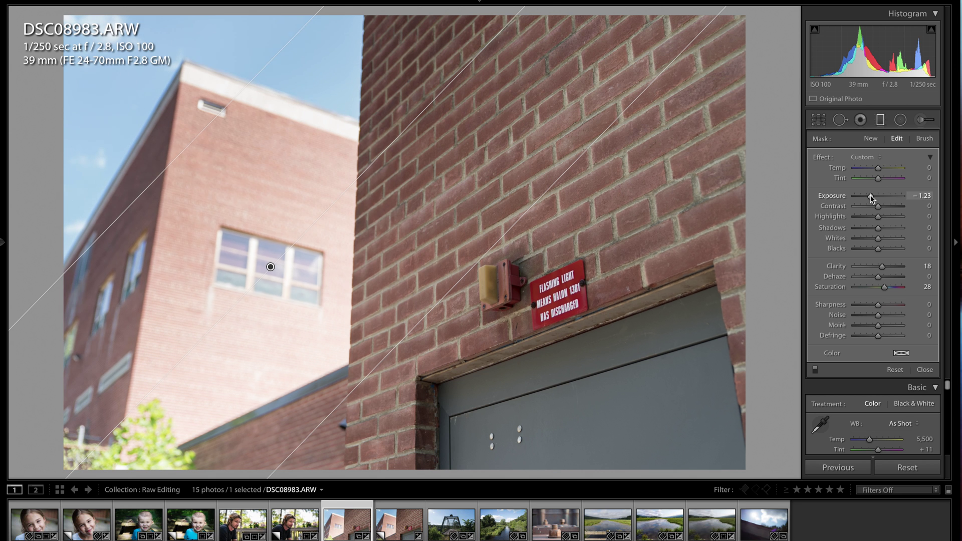
click(925, 369)
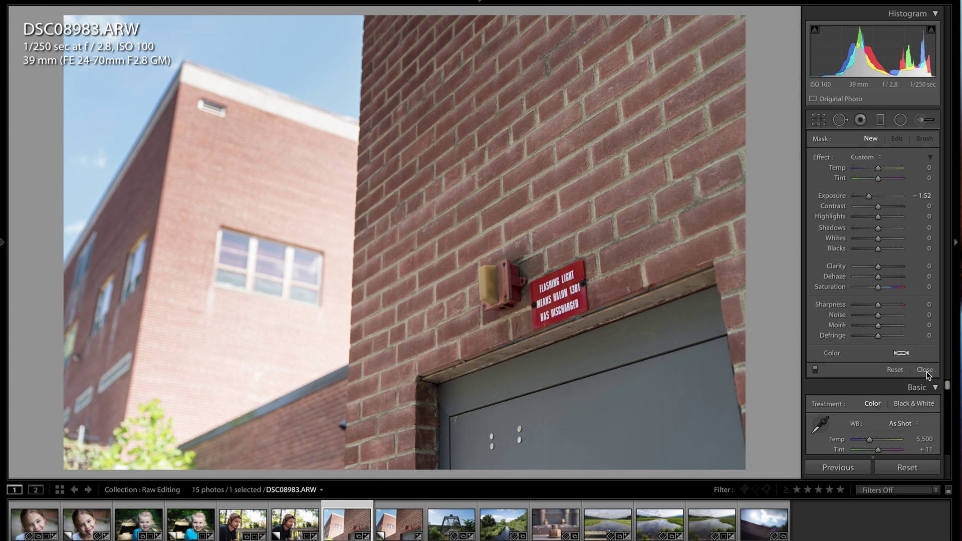
Start an adjustment brush with its effects reset and Exposure set to 0.85.
click(922, 122)
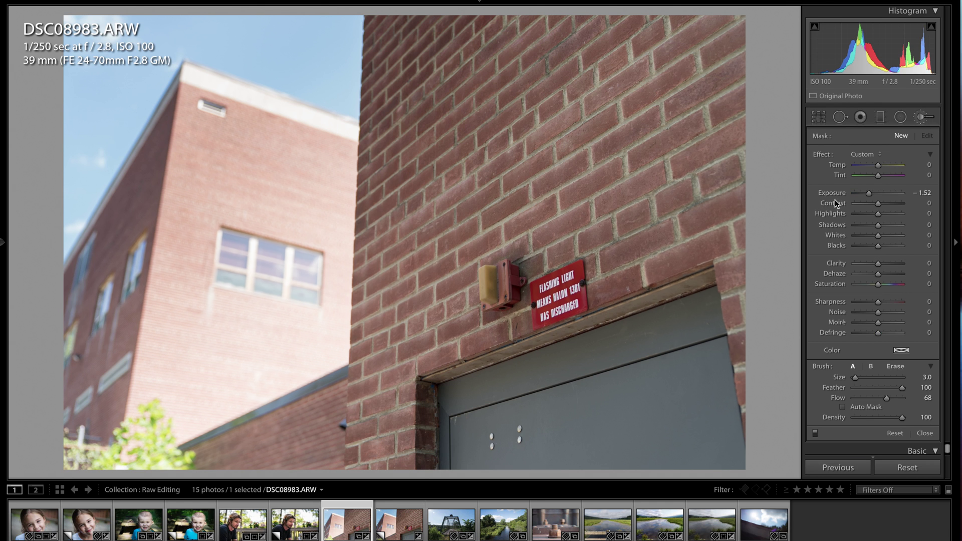
double_click(825, 156)
drag(879, 193, 884, 193)
Enlarge the brush to Size 42, paint over the near brick wall and door, and set the mask's Exposure to 0.71.
key(bracketright)
key(bracketright)
key(bracketright)
key(bracketright)
key(bracketright)
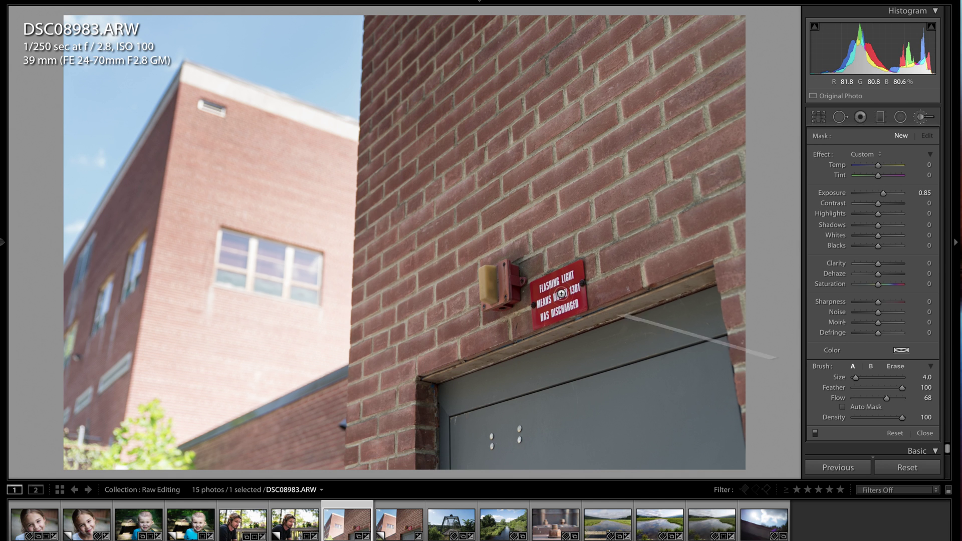
key(bracketright)
key(bracketright)
key(bracketright)
key(bracketright)
key(bracketright)
key(bracketright)
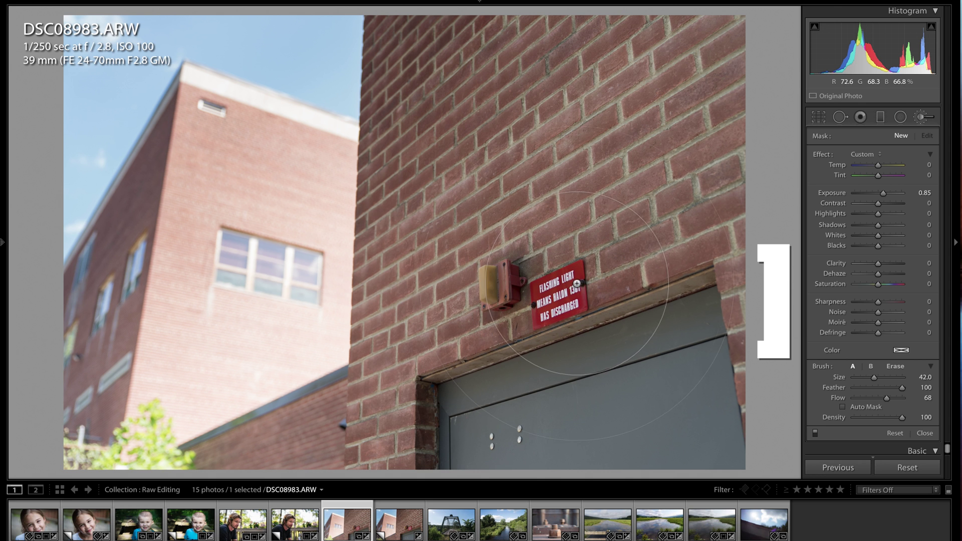
click(525, 305)
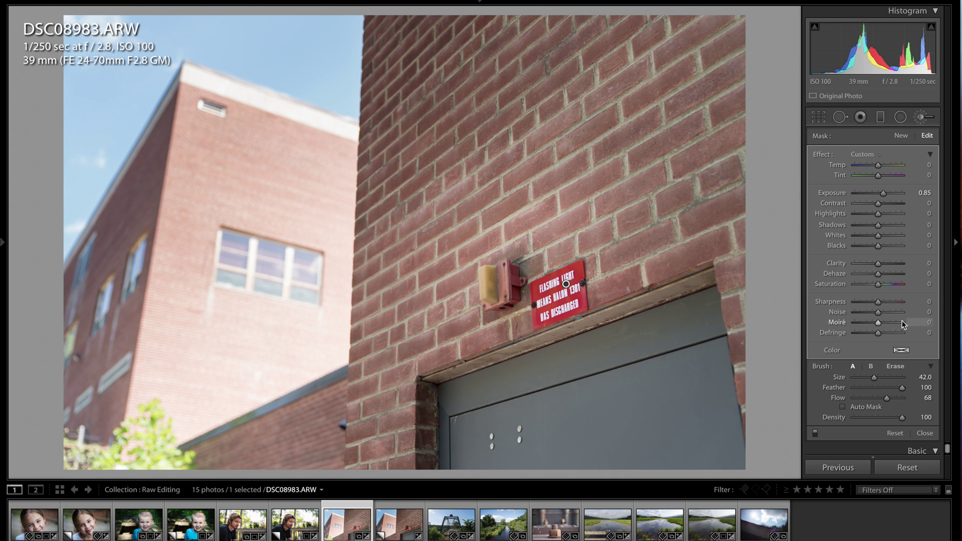
drag(883, 194, 882, 194)
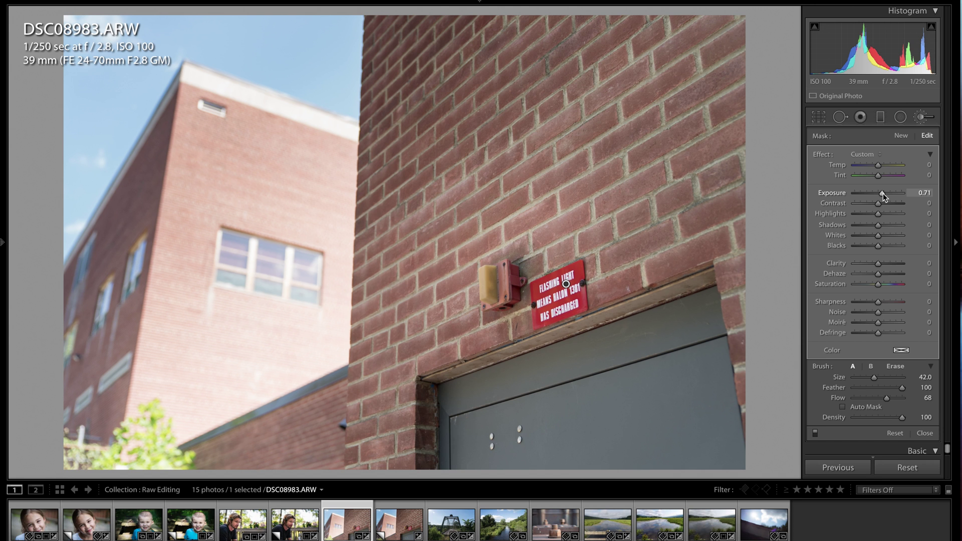
Finish the adjustment brush, and set the brick building photo's overall Clarity to +38 and Vibrance to +42.
click(924, 435)
click(925, 435)
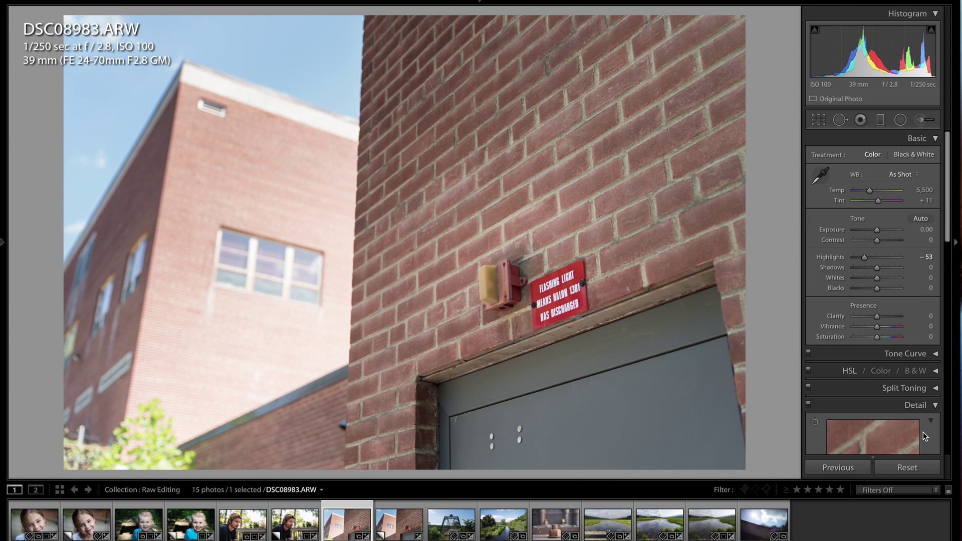
click(882, 316)
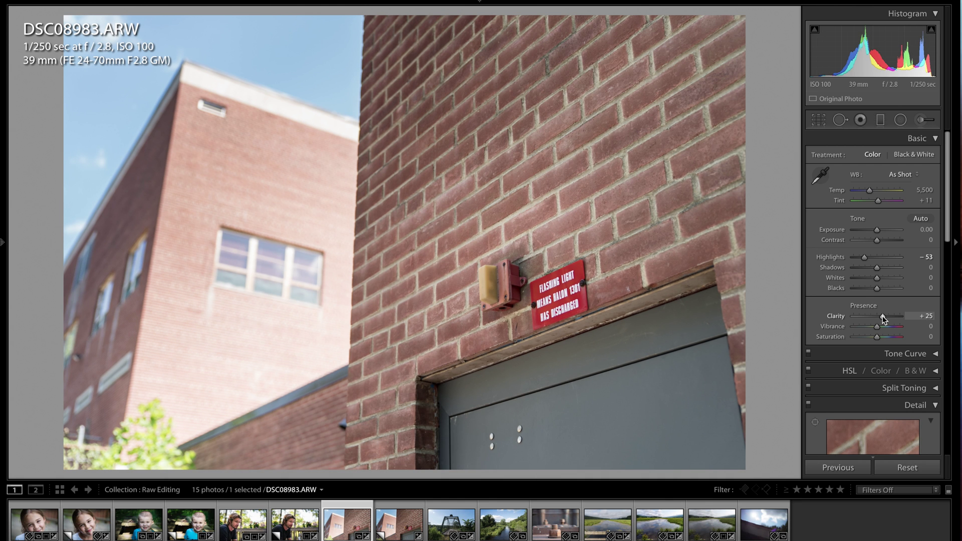
drag(885, 318, 887, 315)
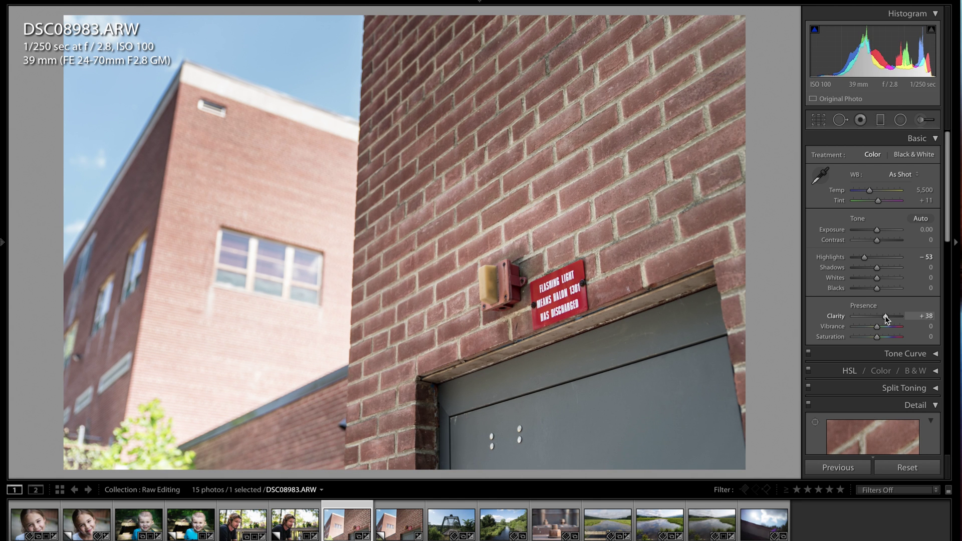
click(886, 326)
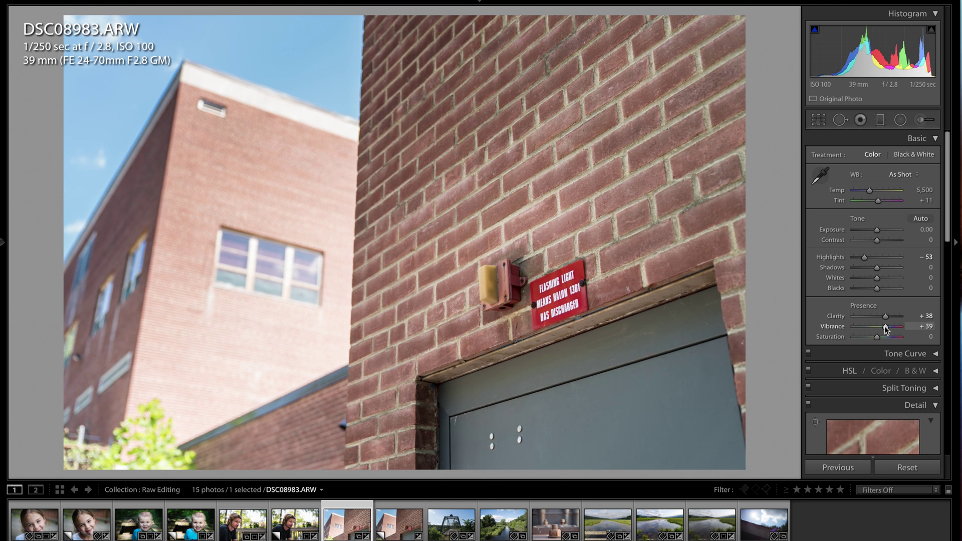
drag(884, 326, 887, 329)
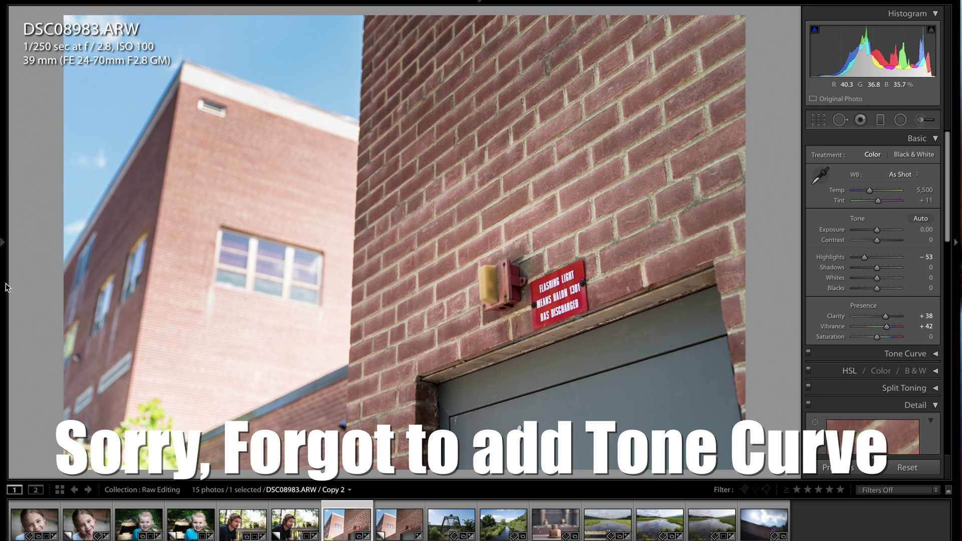
Compare the photo's original import state in the history with the edited version, returning to the latest Vibrance edit.
click(2, 243)
scroll(93, 410, down, 2)
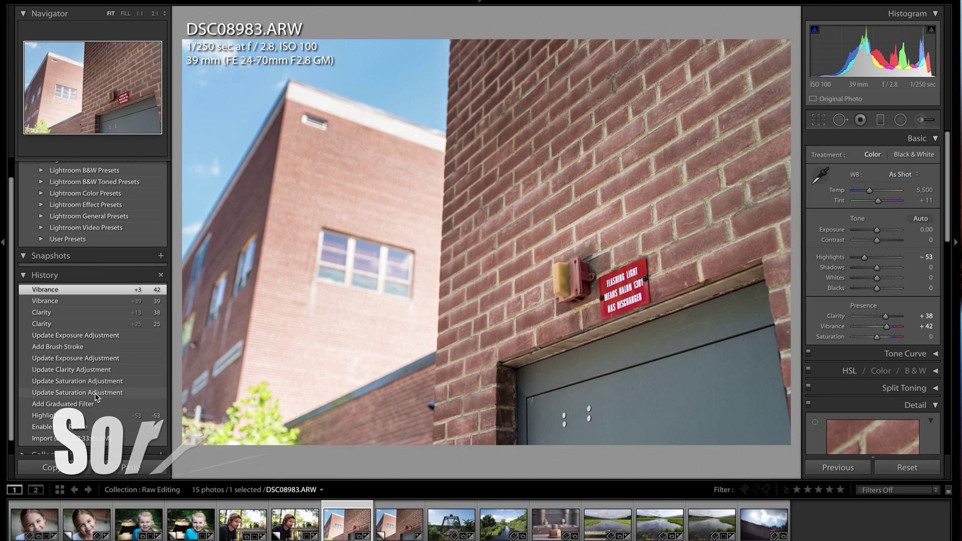
click(81, 438)
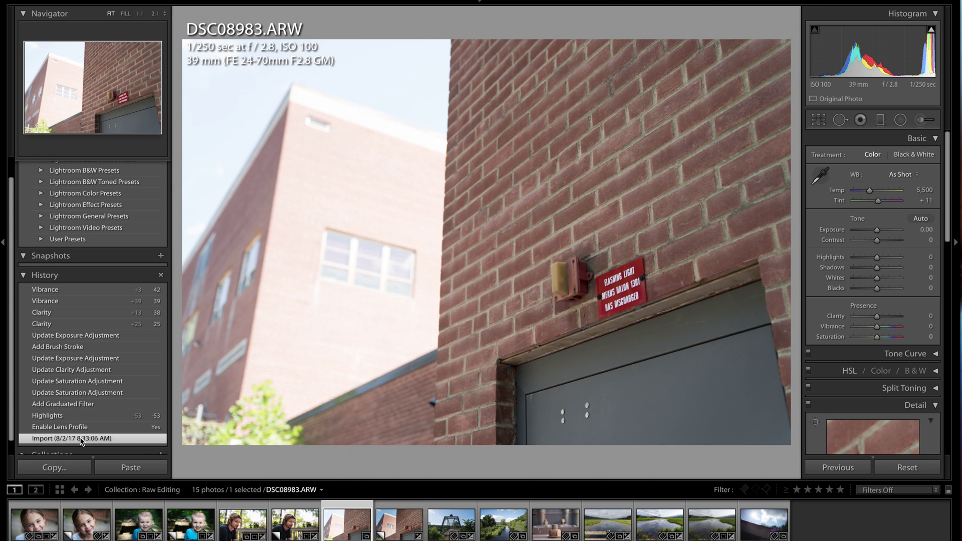
click(70, 290)
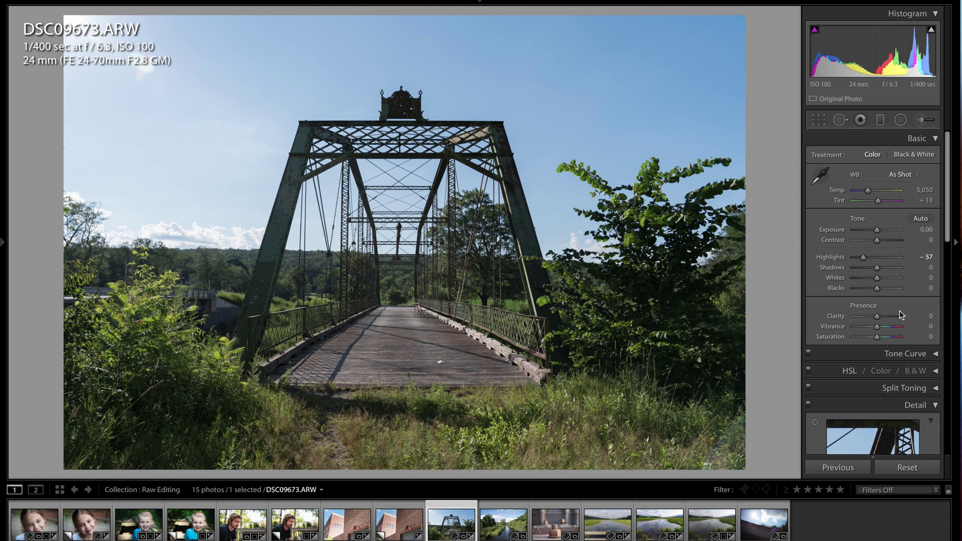
Enable Remove Chromatic Aberration for the bridge photo DSC09673.ARW, inspecting the steel trusses at close range.
scroll(850, 391, down, 10)
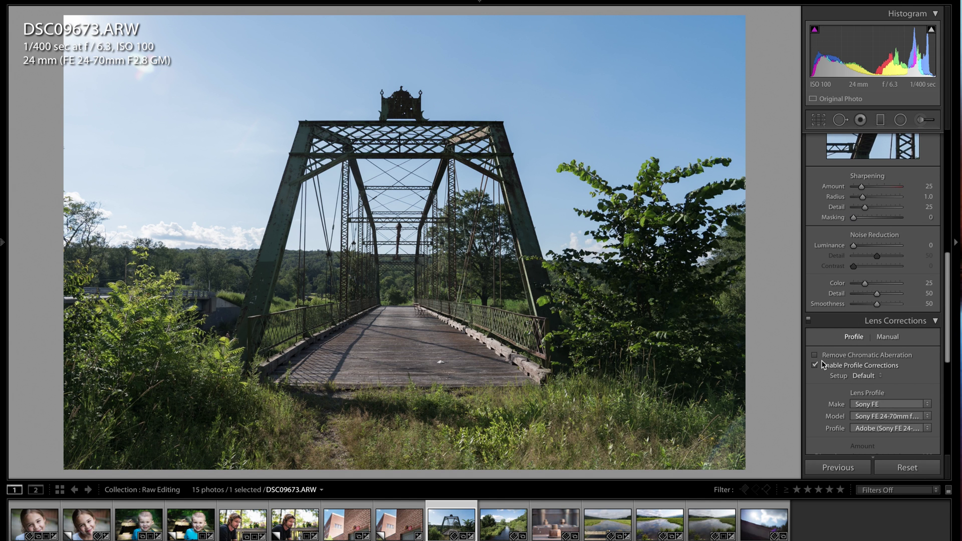
click(369, 121)
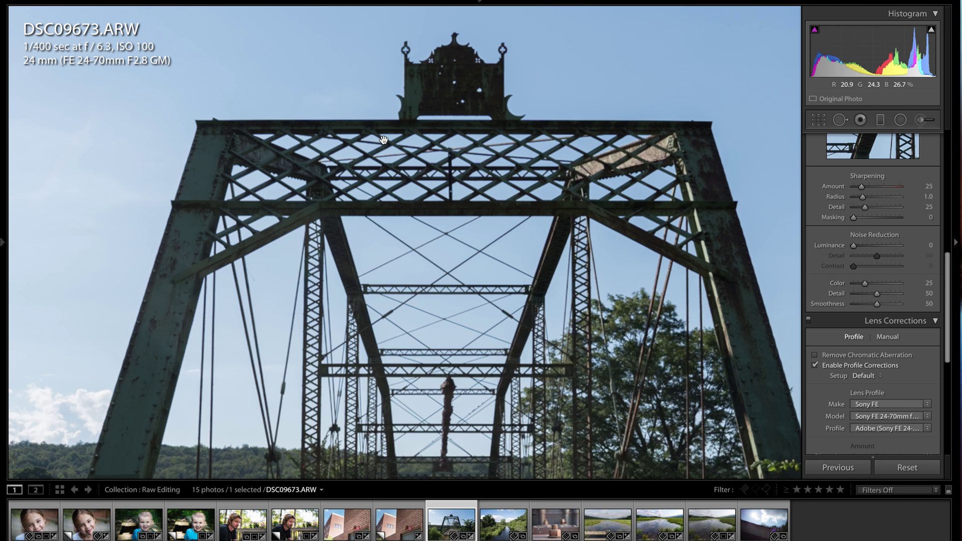
drag(478, 202, 435, 190)
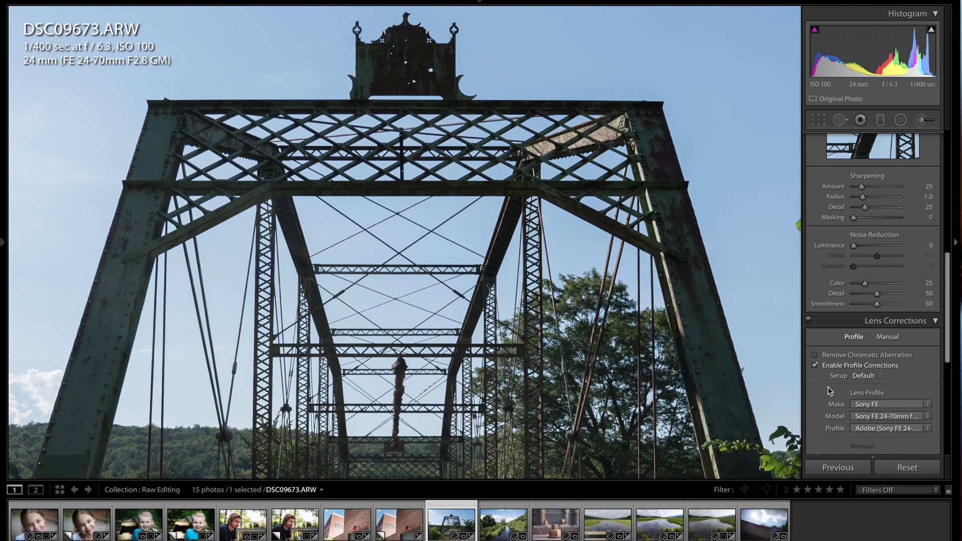
click(815, 355)
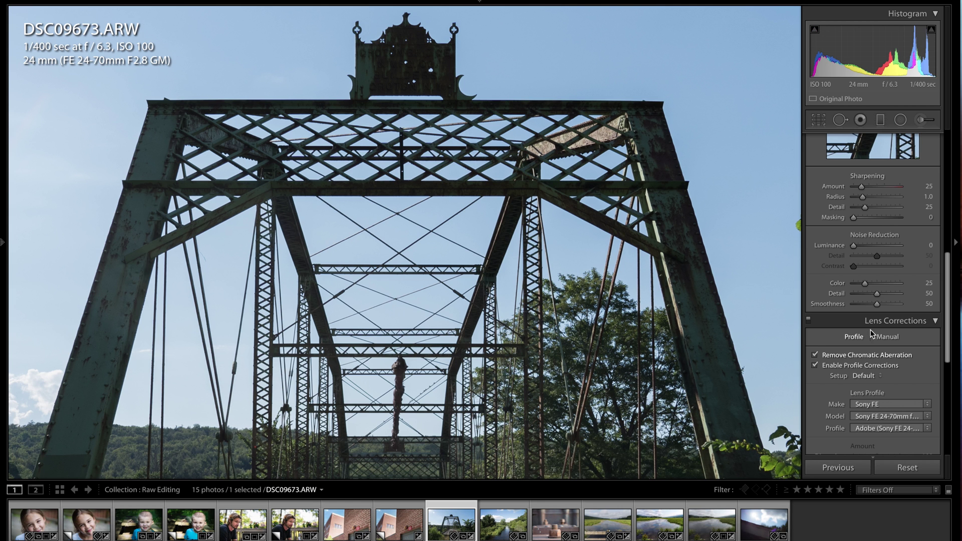
click(296, 199)
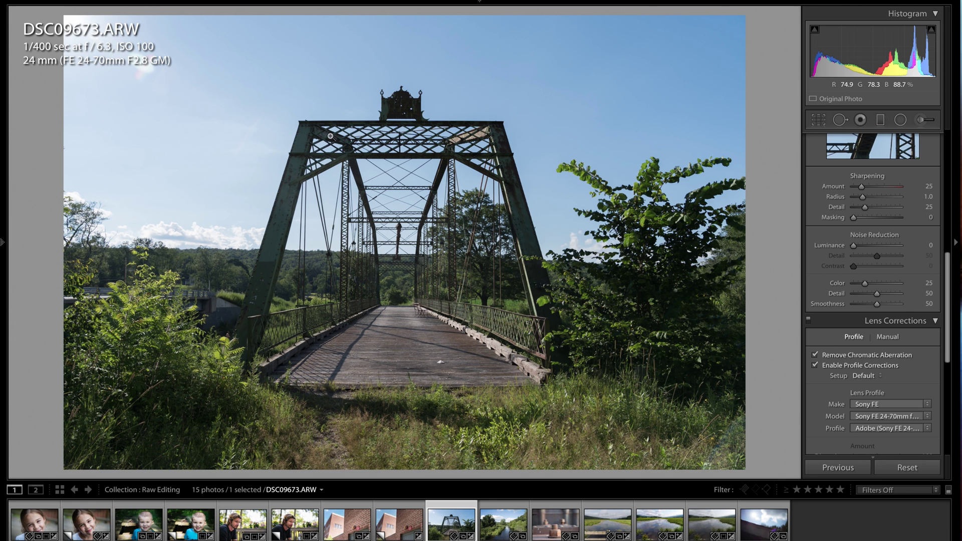
Crop the bridge photo at its original aspect ratio, trimming the sky, foreground grass and both sides around the bridge.
click(819, 122)
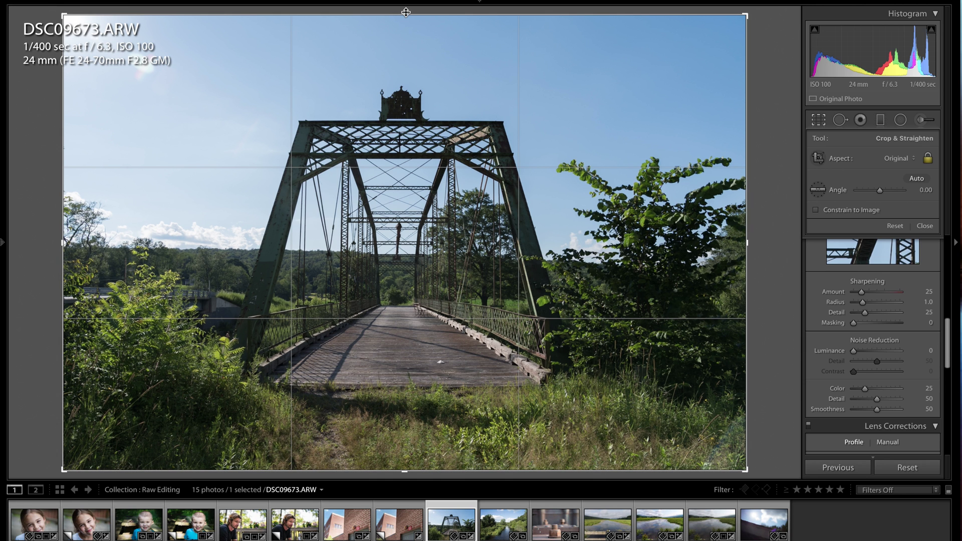
drag(405, 12, 404, 43)
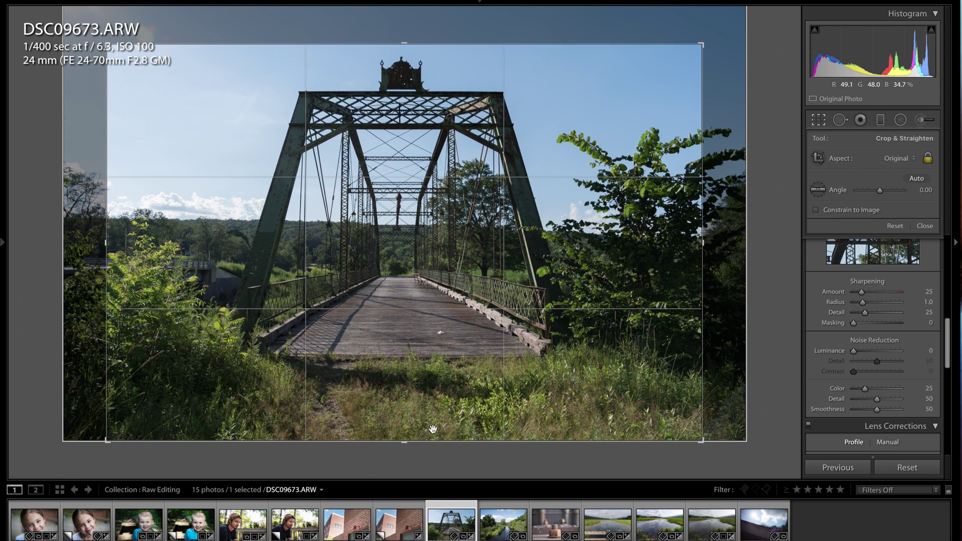
mouse_move(408, 442)
mouse_down()
mouse_move(405, 412)
mouse_move(408, 426)
mouse_up()
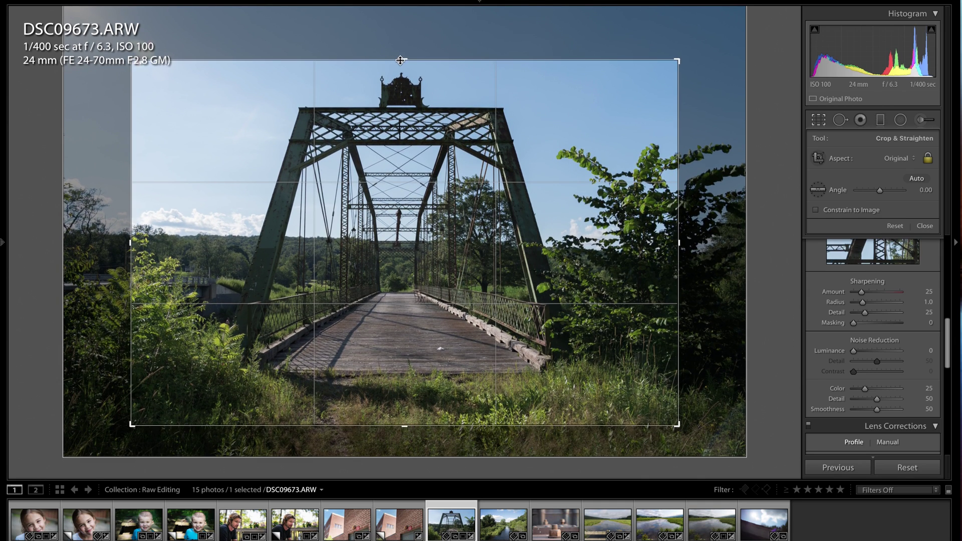
drag(399, 59, 401, 48)
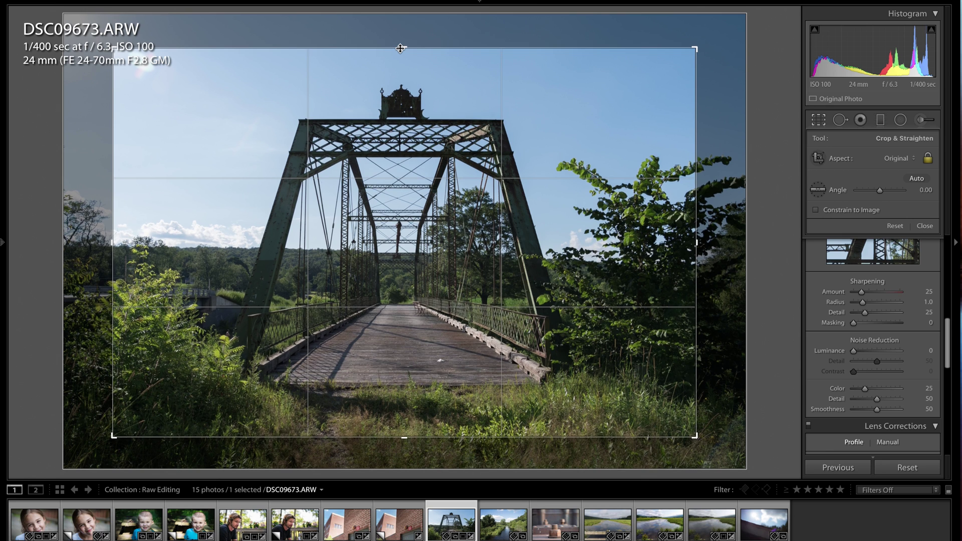
key(Return)
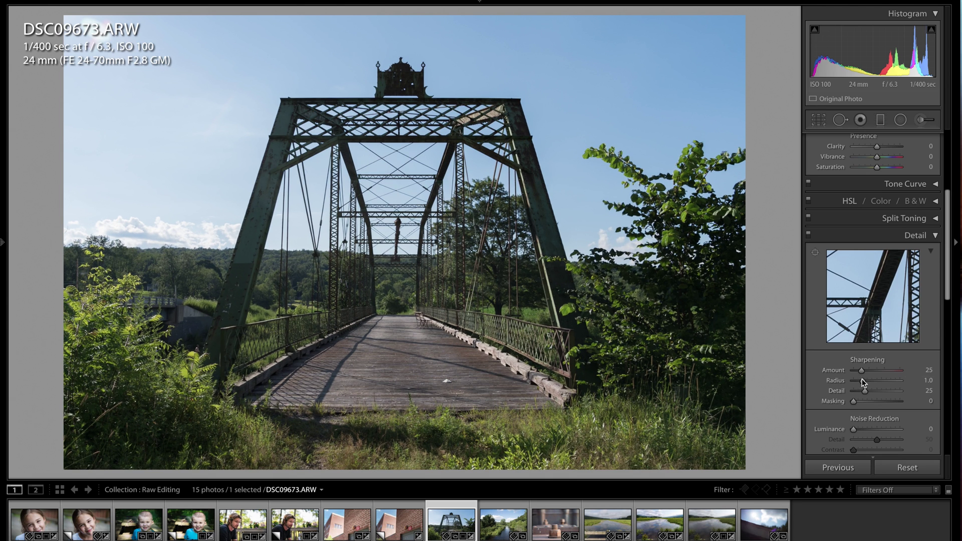
Set the bridge photo's Vibrance to +33, Clarity to +10 and Highlights to -71.
scroll(876, 299, up, 5)
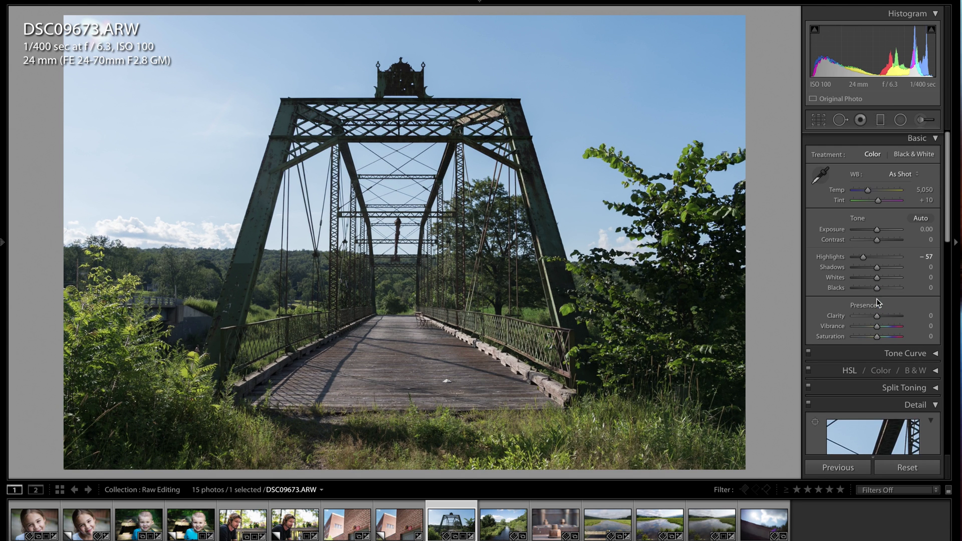
drag(887, 327, 885, 327)
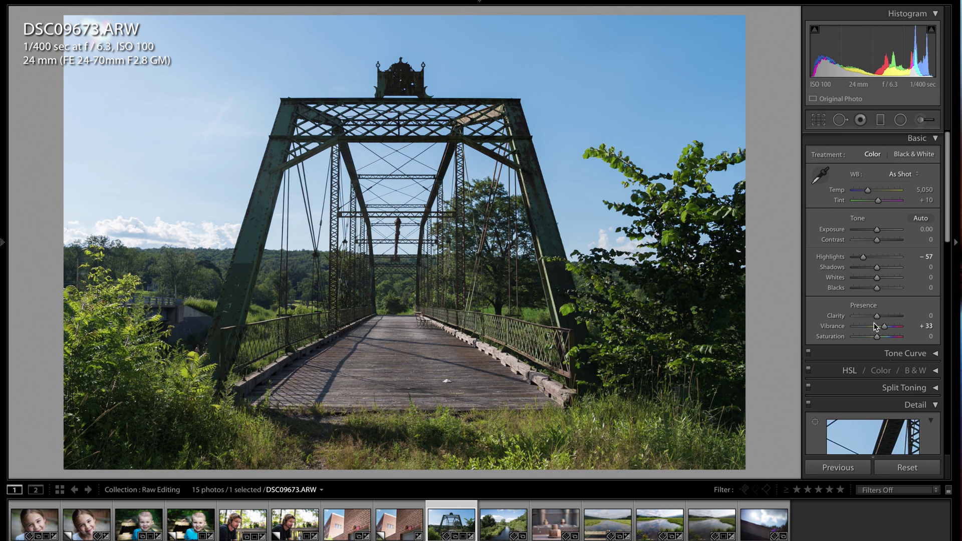
drag(877, 316, 879, 315)
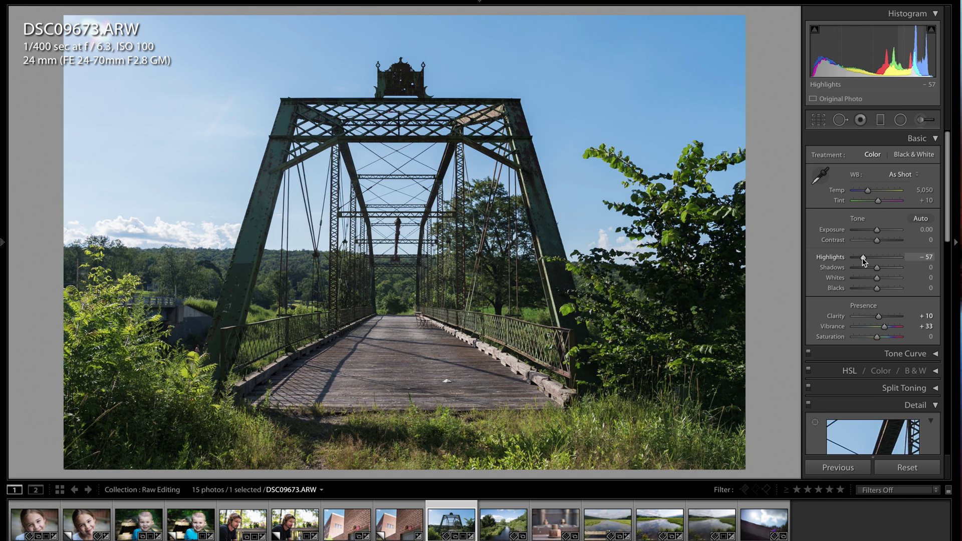
mouse_move(863, 259)
mouse_down()
mouse_move(878, 258)
mouse_move(860, 260)
mouse_up()
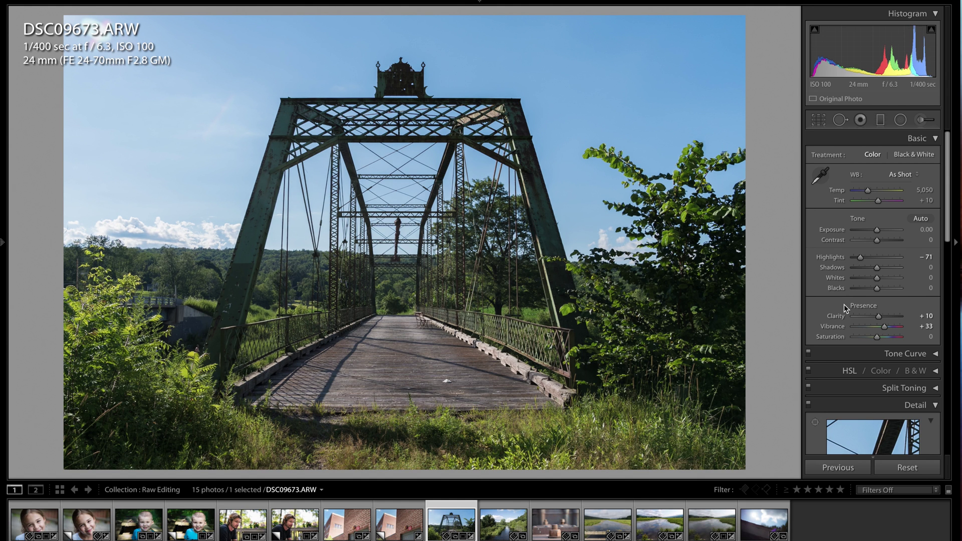
Straighten the bridge photo's crop to an angle of -0.07 and apply it.
scroll(844, 304, down, 5)
scroll(843, 304, down, 12)
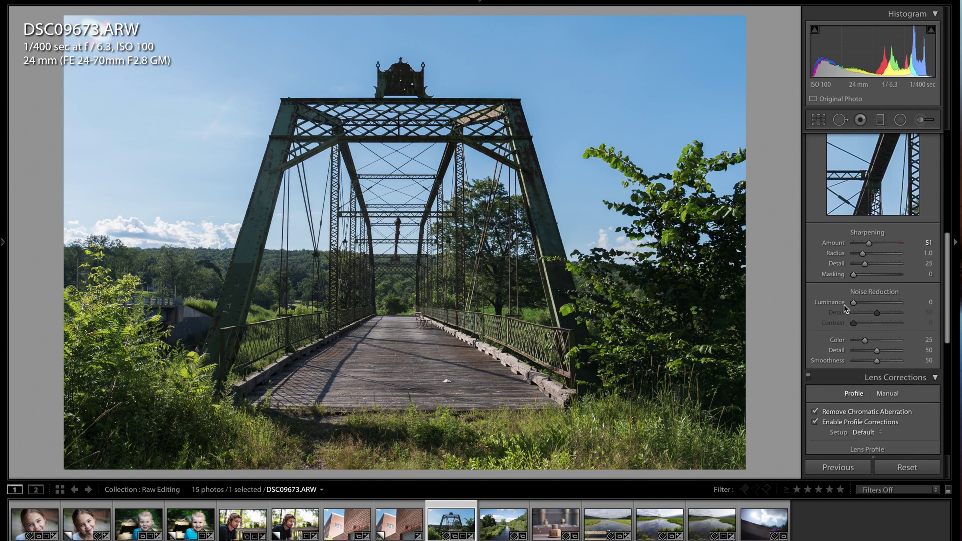
click(818, 120)
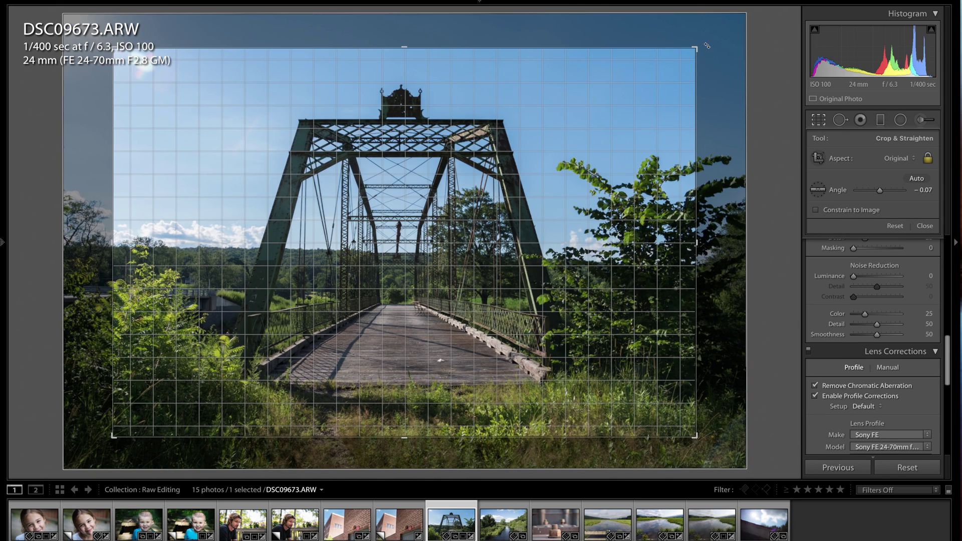
drag(706, 46, 706, 46)
key(Return)
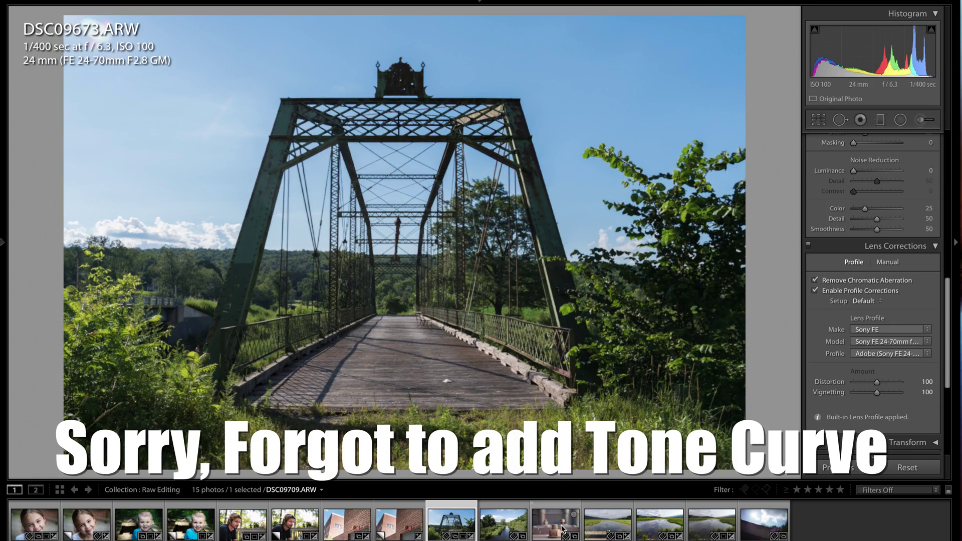
Open the river photo DSC09674.ARW and make sure its lens profile corrections are enabled.
key(Right)
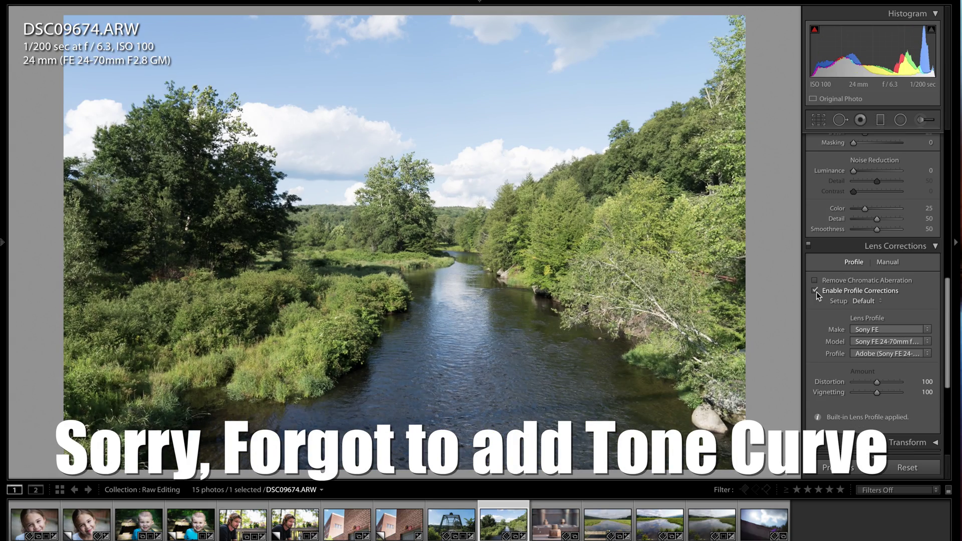
click(815, 290)
click(815, 291)
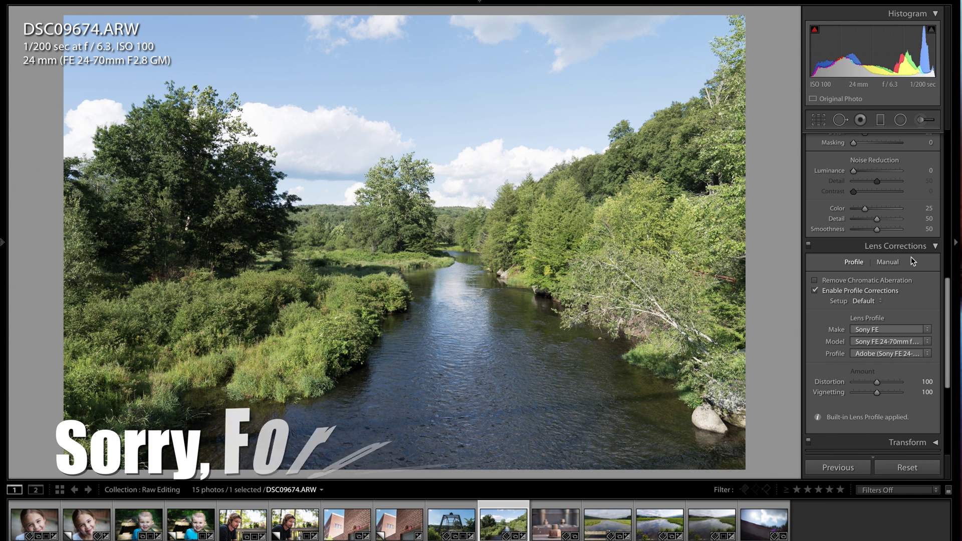
Set the river photo's sharpening Amount to 47 and centre the detail preview on the tree's foliage.
scroll(844, 325, up, 10)
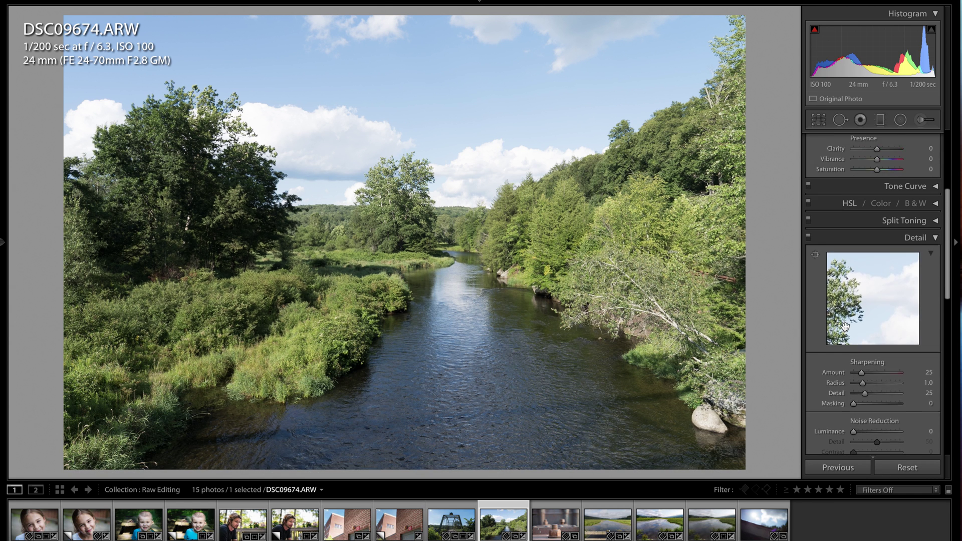
drag(861, 419, 868, 421)
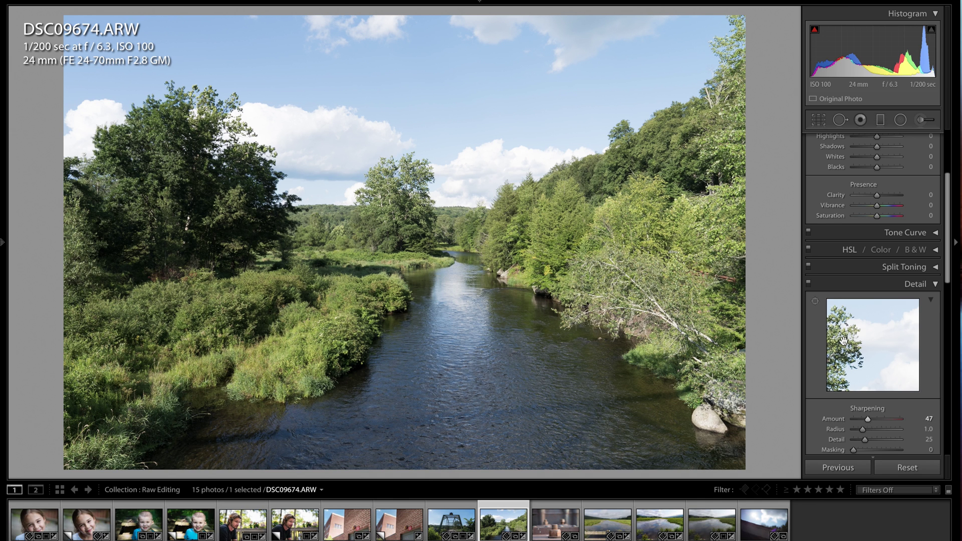
drag(843, 341, 902, 339)
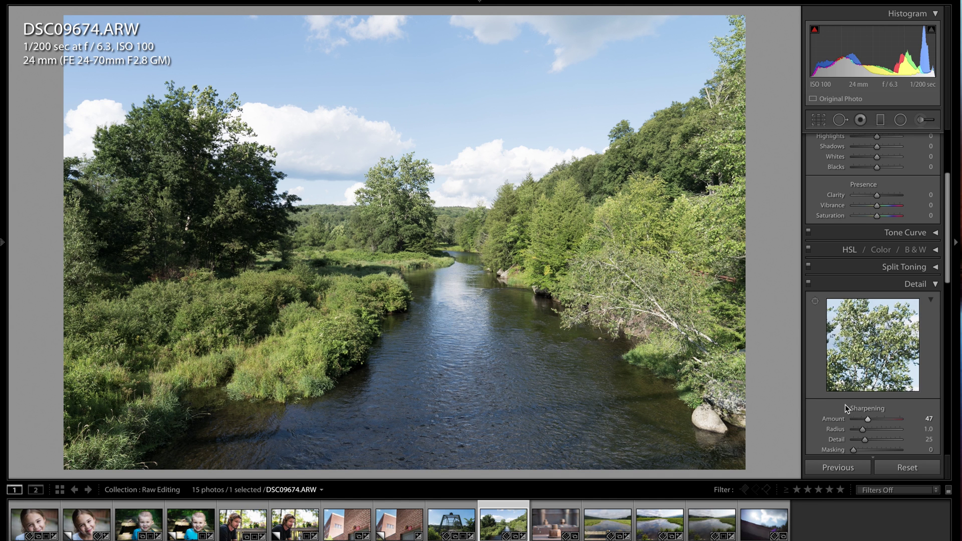
Set the river photo's Vibrance to +33.
scroll(864, 247, up, 3)
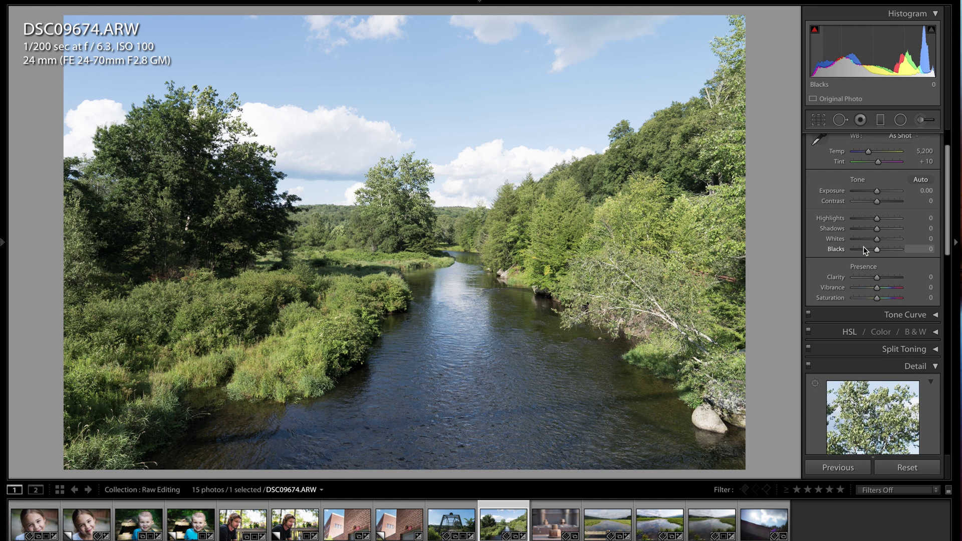
click(885, 288)
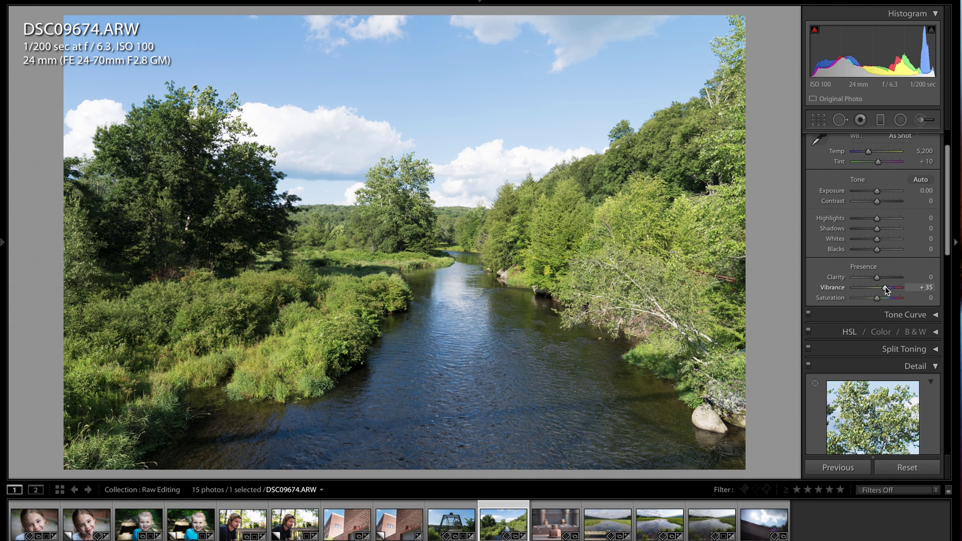
drag(884, 287, 885, 287)
scroll(843, 230, up, 2)
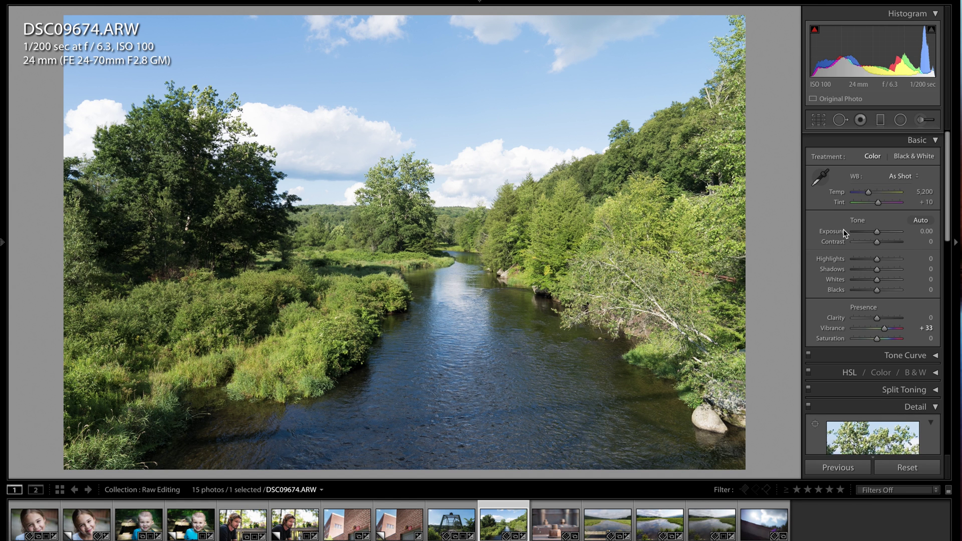
scroll(852, 242, down, 10)
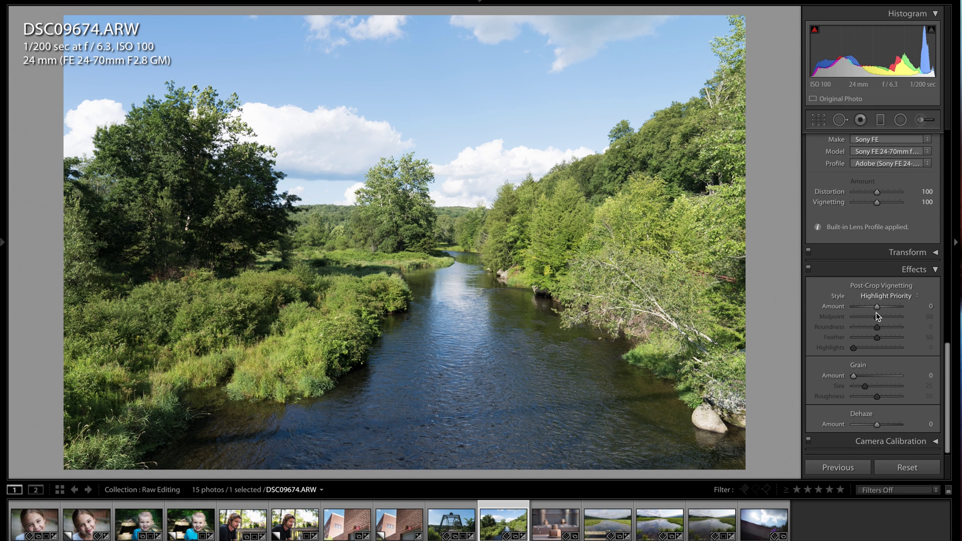
scroll(876, 268, up, 10)
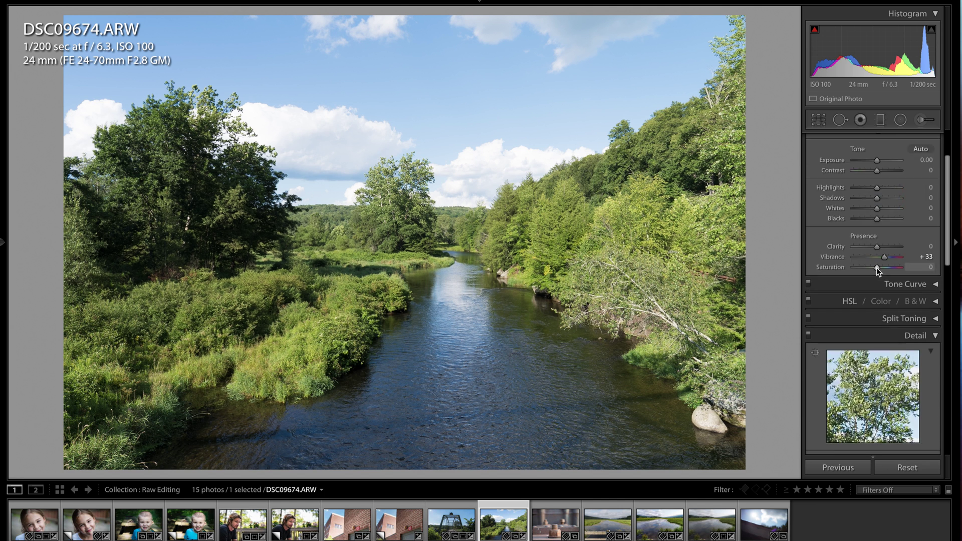
Add a graduated filter with Exposure −0.83 across the river photo's sky, slightly tilted and fading down towards the treeline.
click(880, 120)
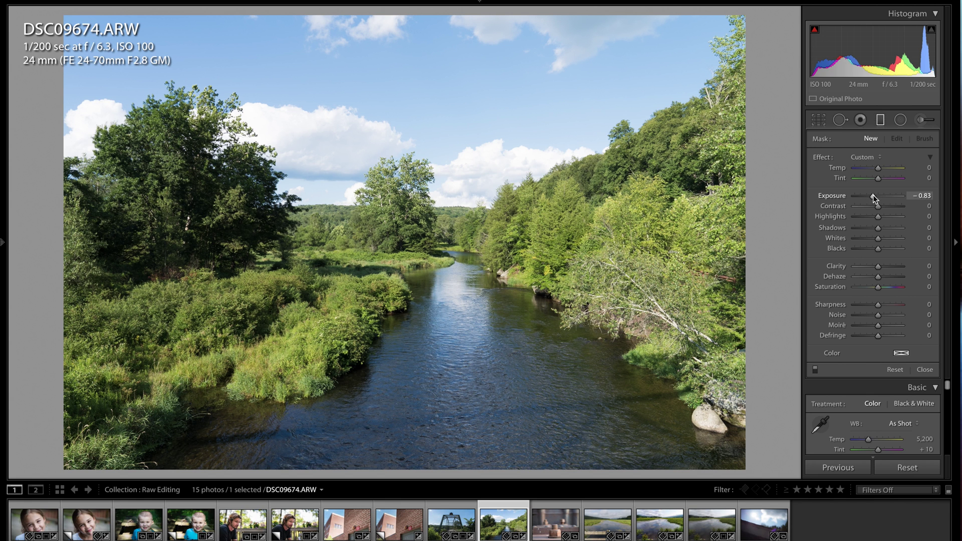
drag(419, 98, 429, 223)
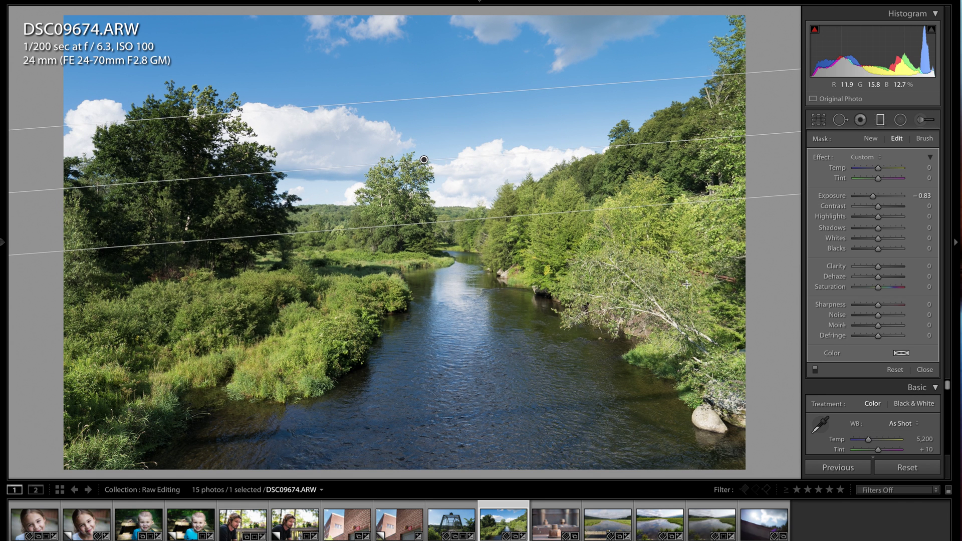
click(924, 370)
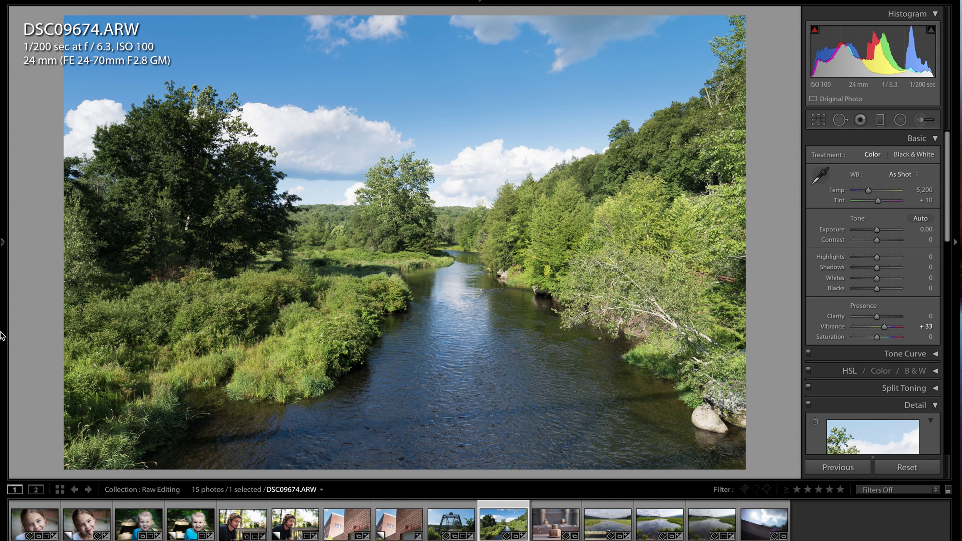
Compare the river photo's edited version with its imported state in the history and with the before view.
mouse_move(7, 325)
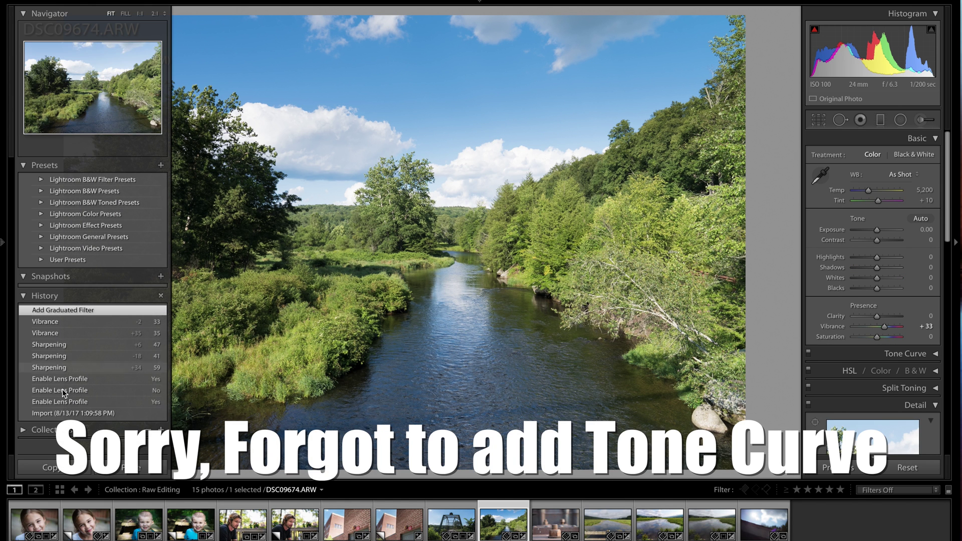
click(70, 413)
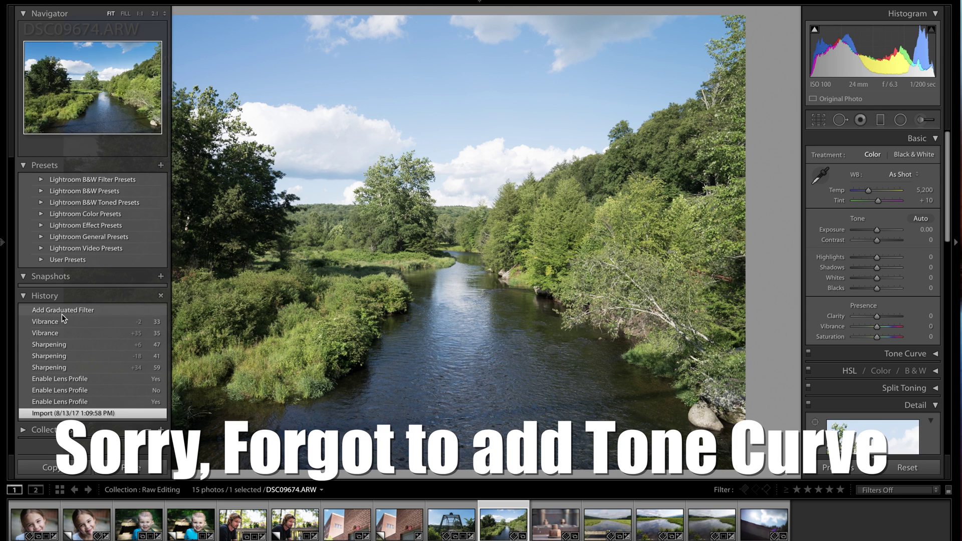
click(62, 311)
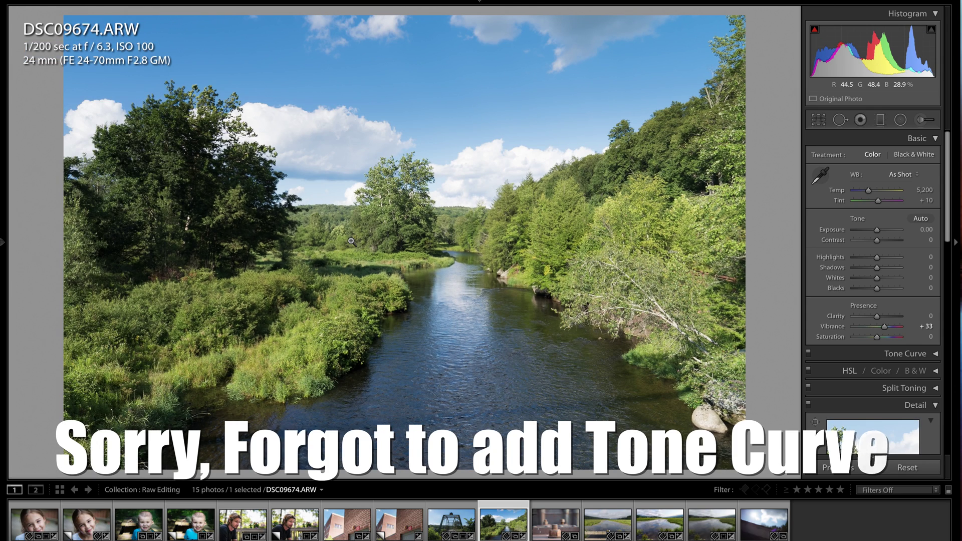
key(backslash)
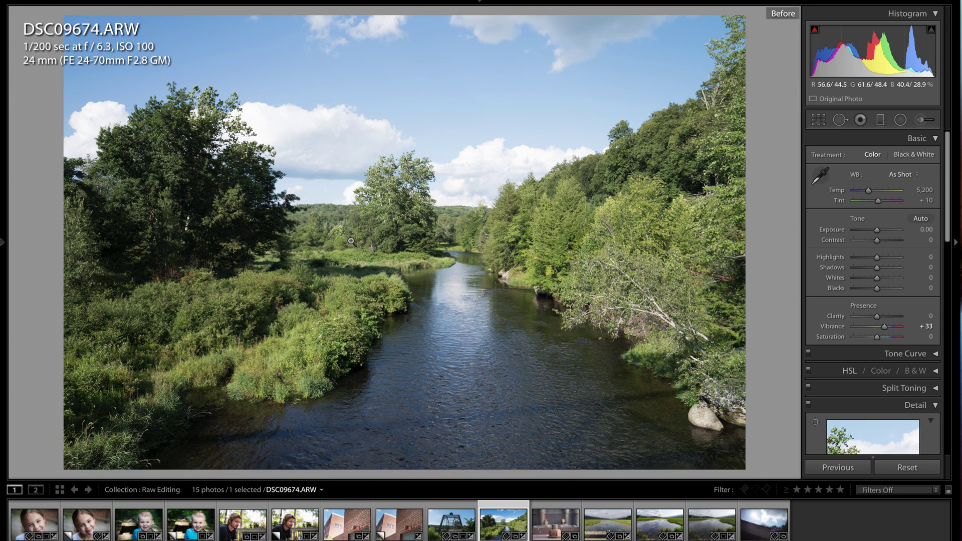
key(backslash)
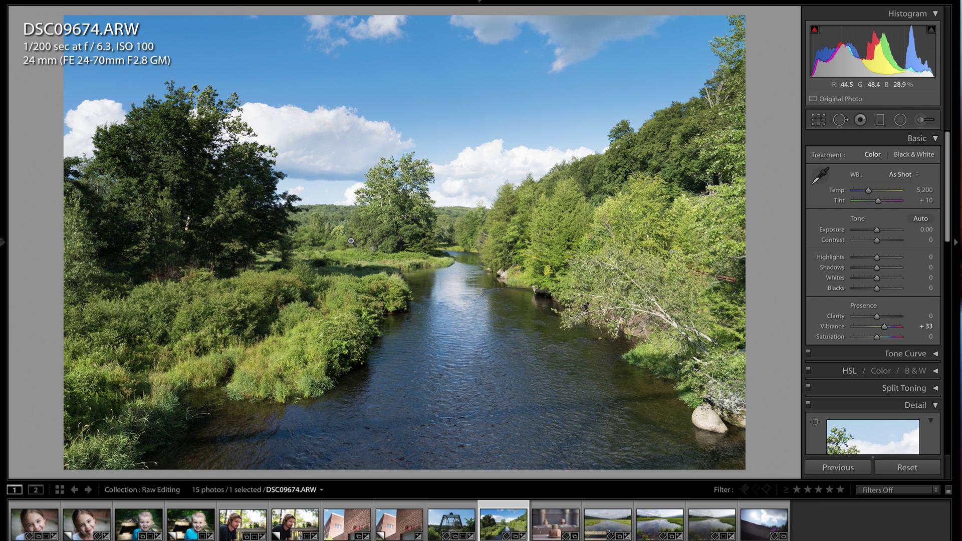
key(backslash)
key(backslash)
Return to the bridge photo DSC09673.ARW and compare its before and after versions.
click(443, 521)
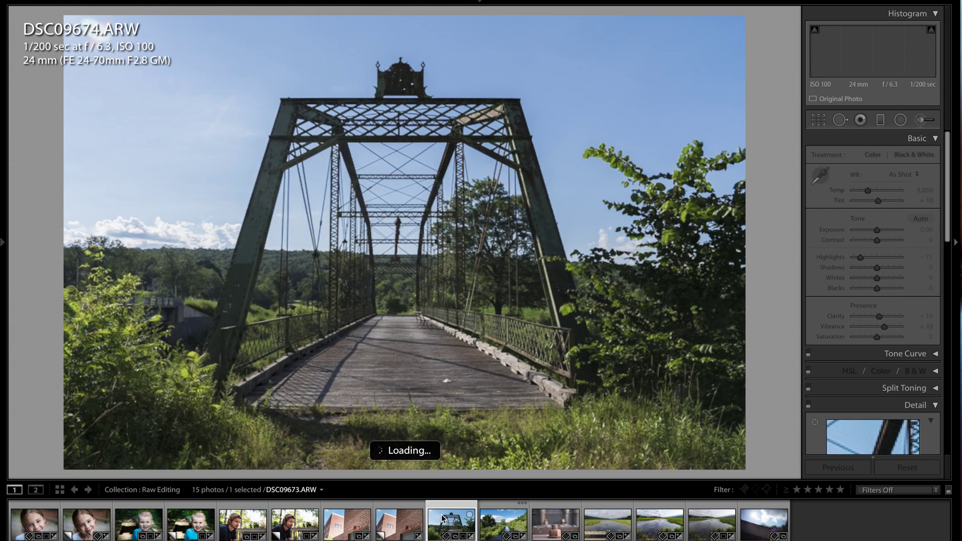
key(backslash)
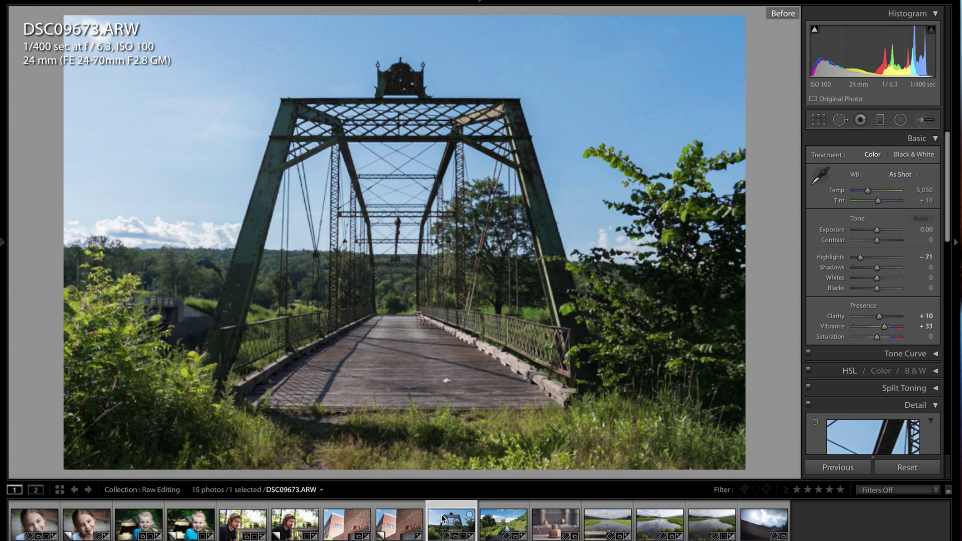
key(backslash)
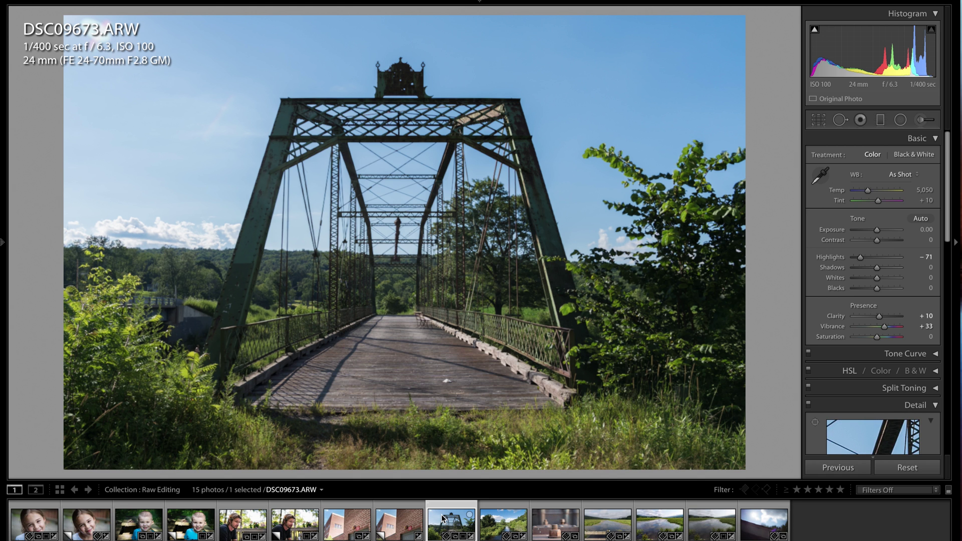
Open the rusty bolt photo DSC09709.ARW, straighten its crop to an angle of 1.00 and apply it.
click(541, 525)
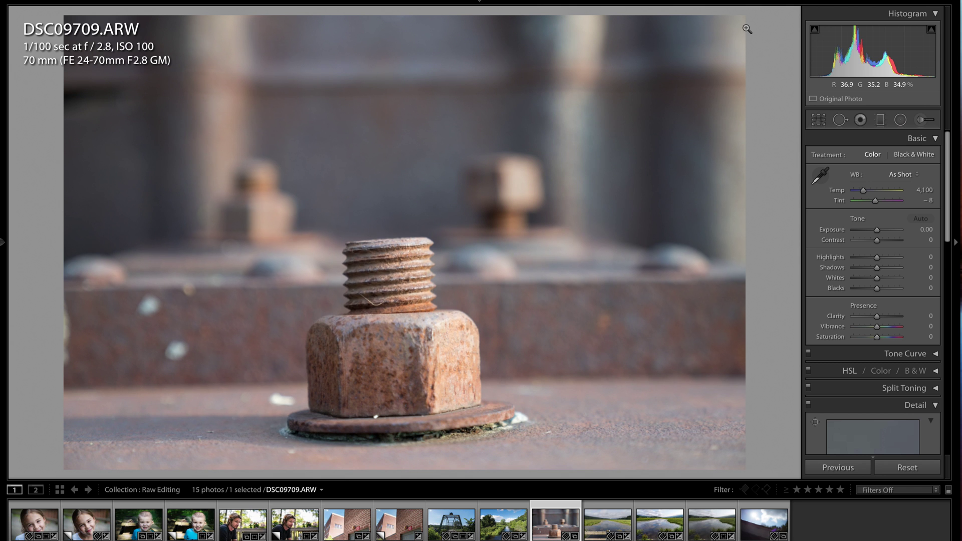
key(r)
drag(758, 15, 759, 17)
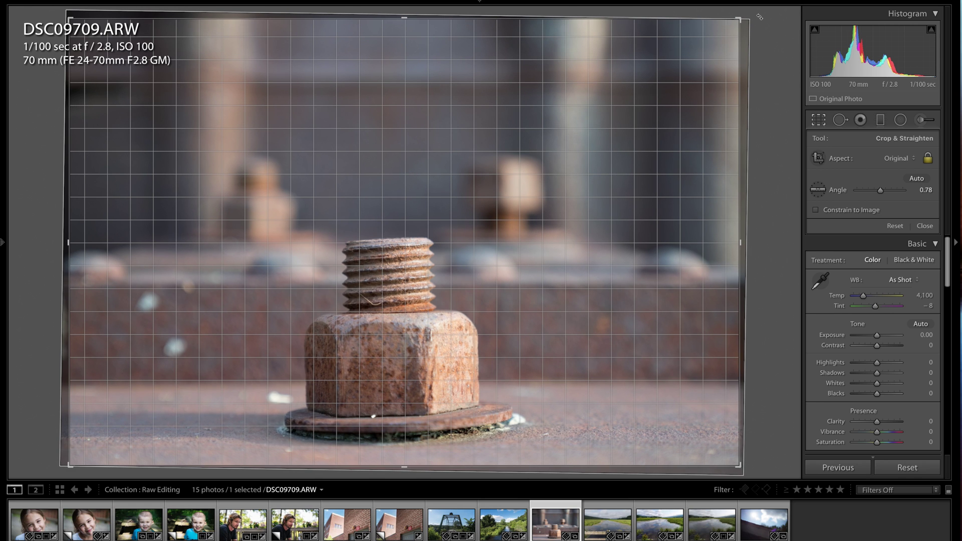
drag(760, 17, 759, 18)
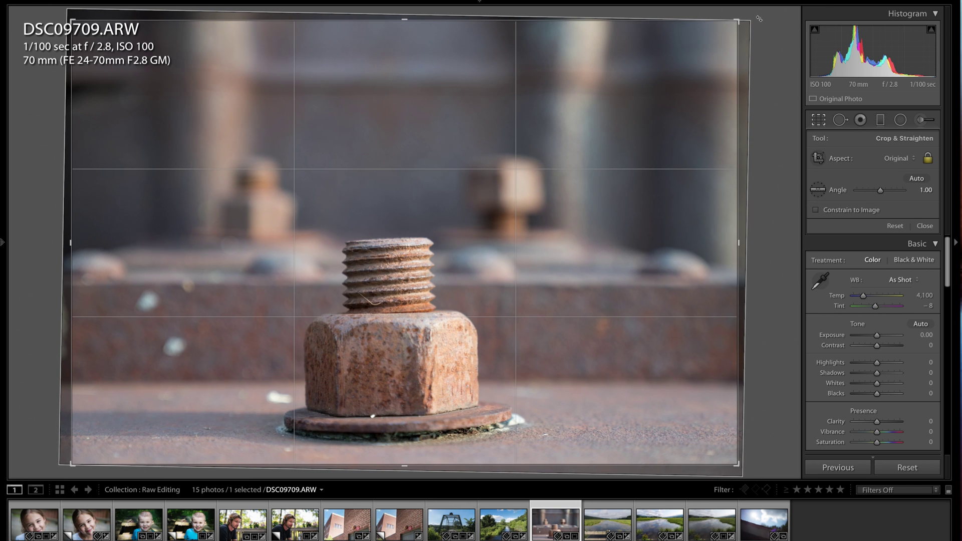
key(r)
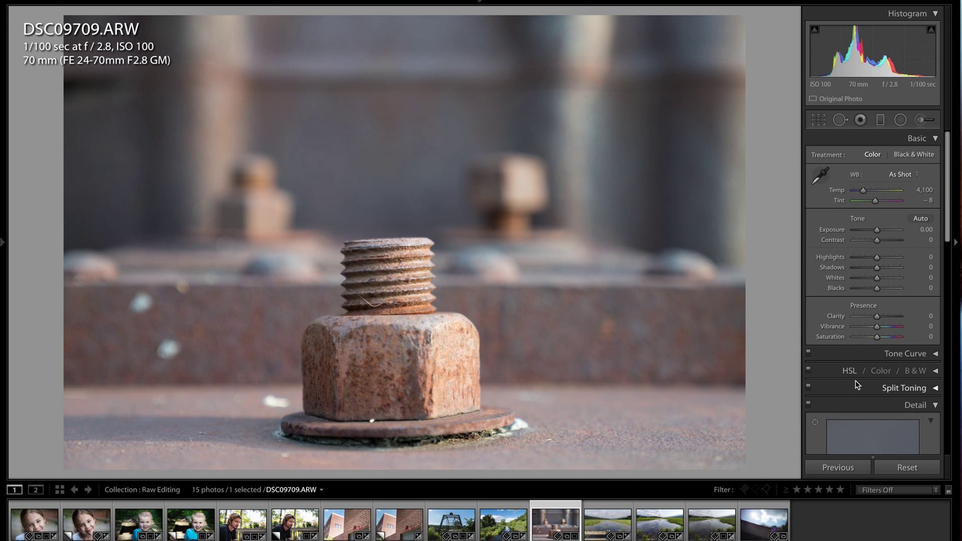
Centre the detail preview on the bolt's threads and set sharpening Amount to 70 and Masking to 28.
scroll(855, 382, down, 3)
scroll(853, 395, down, 4)
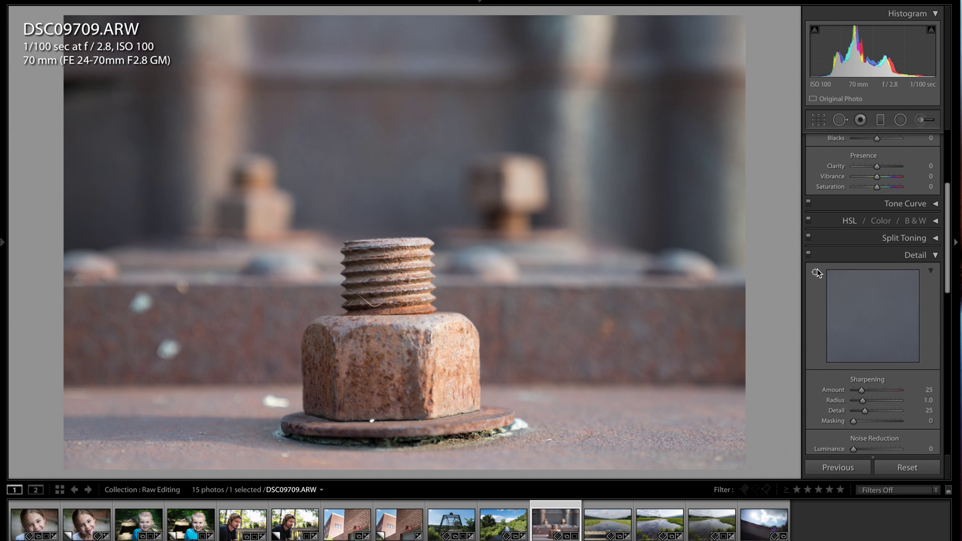
click(815, 273)
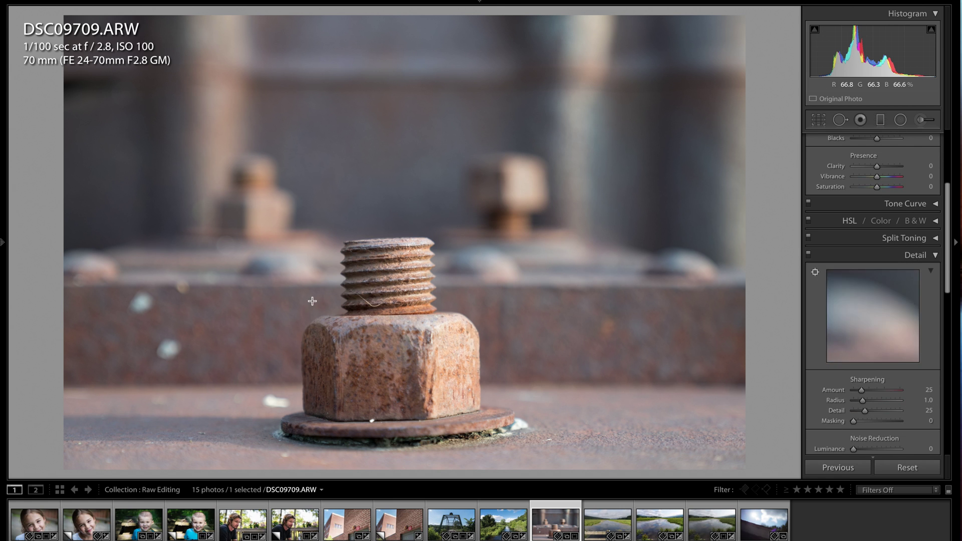
click(390, 259)
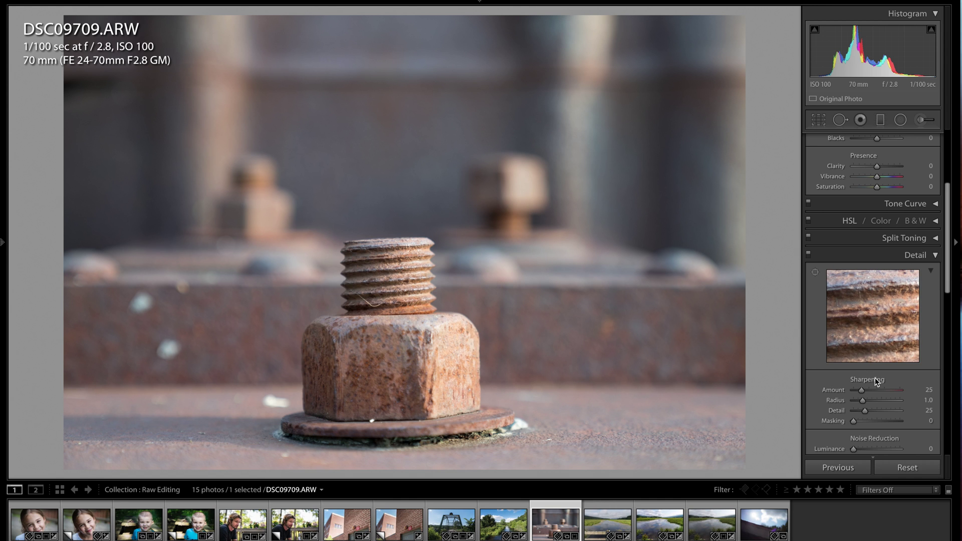
drag(870, 388, 875, 388)
drag(861, 422, 866, 422)
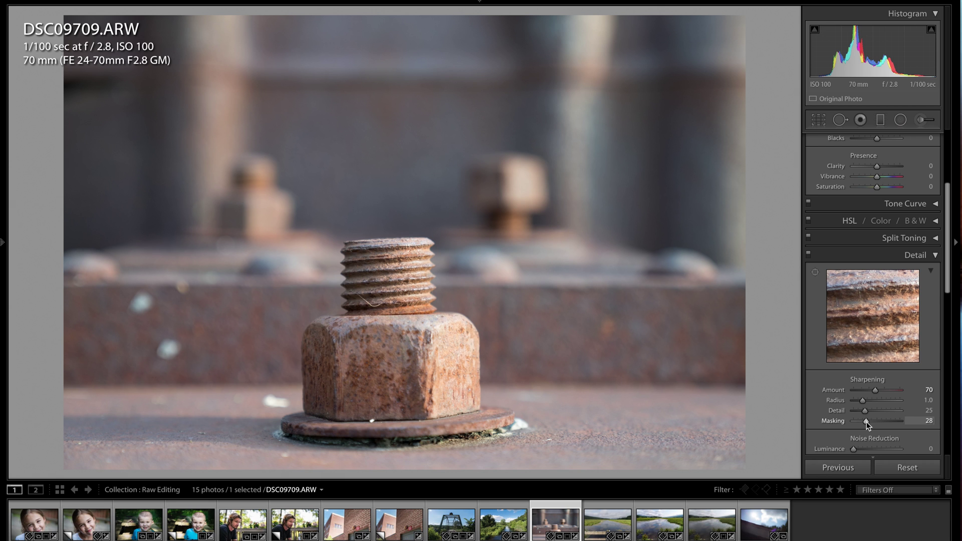
Enable the bolt photo's lens profile corrections and set its point curve to Strong Contrast after trying Medium Contrast.
click(934, 256)
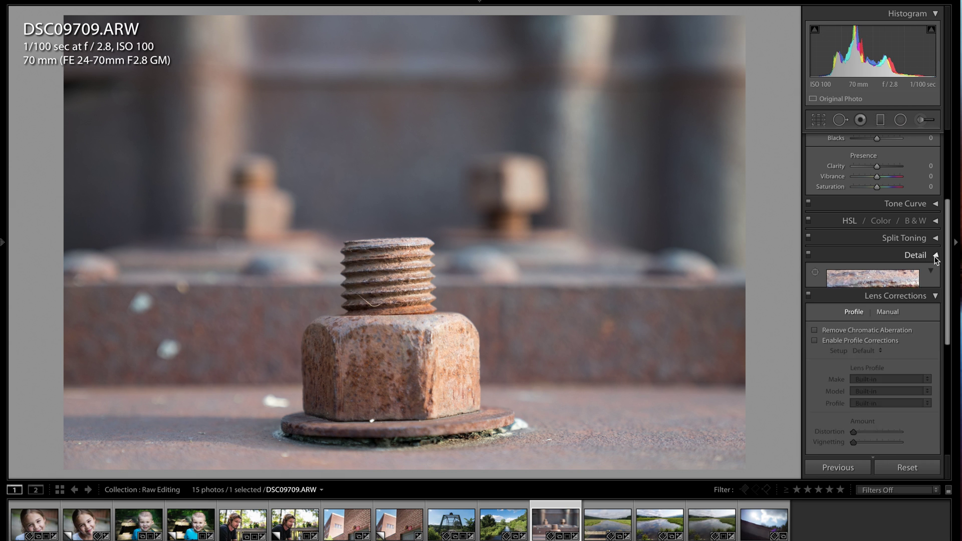
click(815, 318)
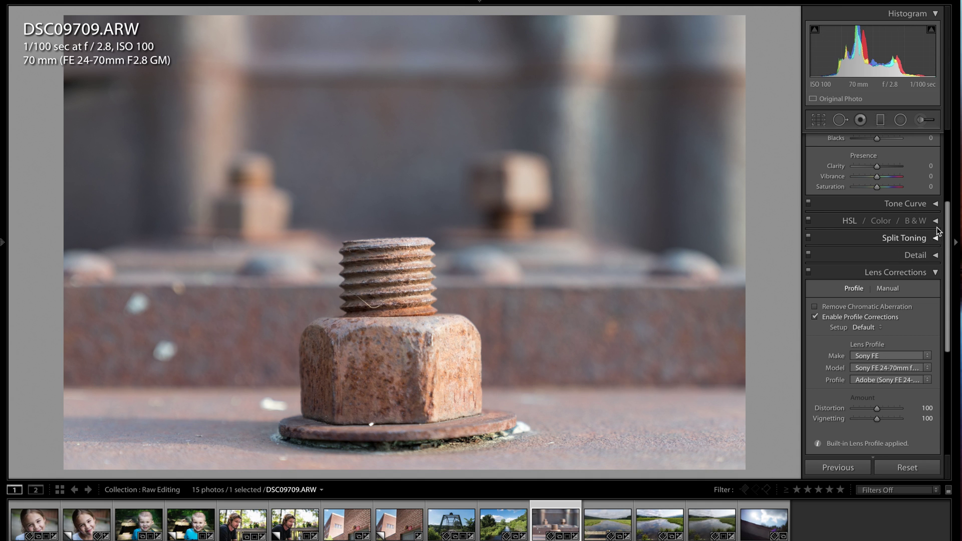
click(935, 203)
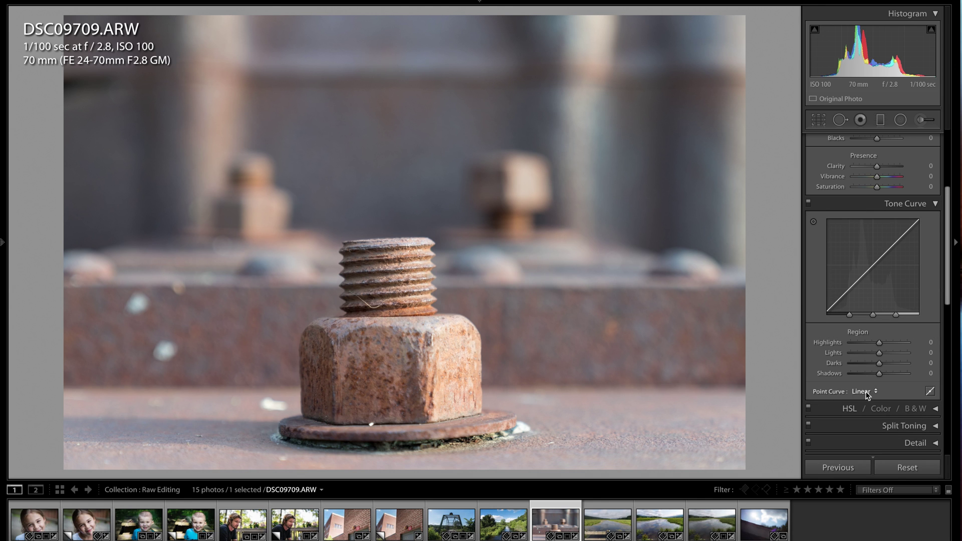
click(867, 393)
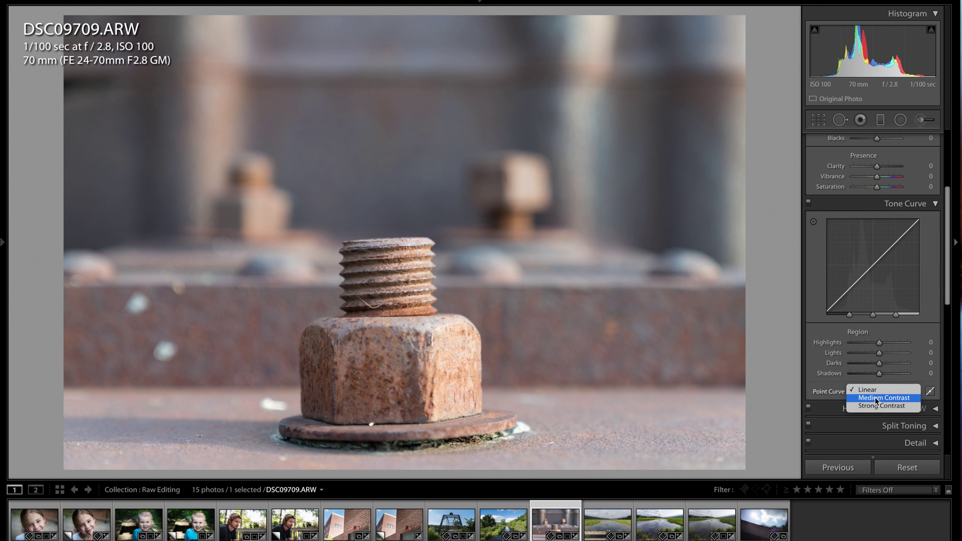
click(891, 397)
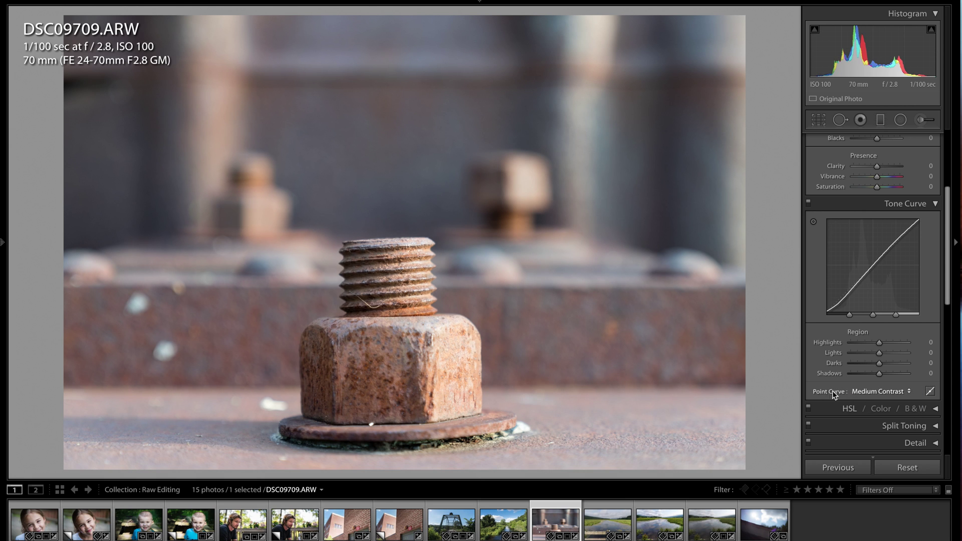
click(904, 390)
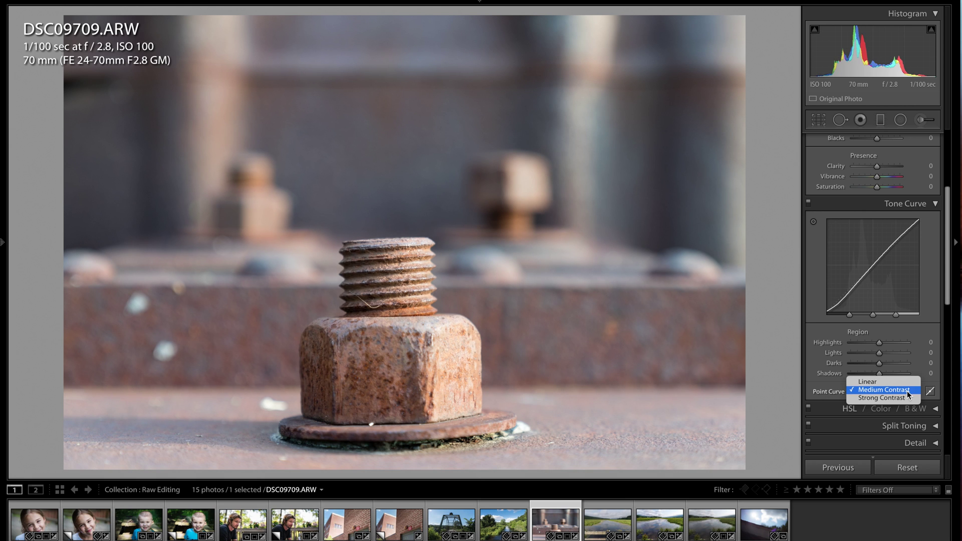
click(889, 395)
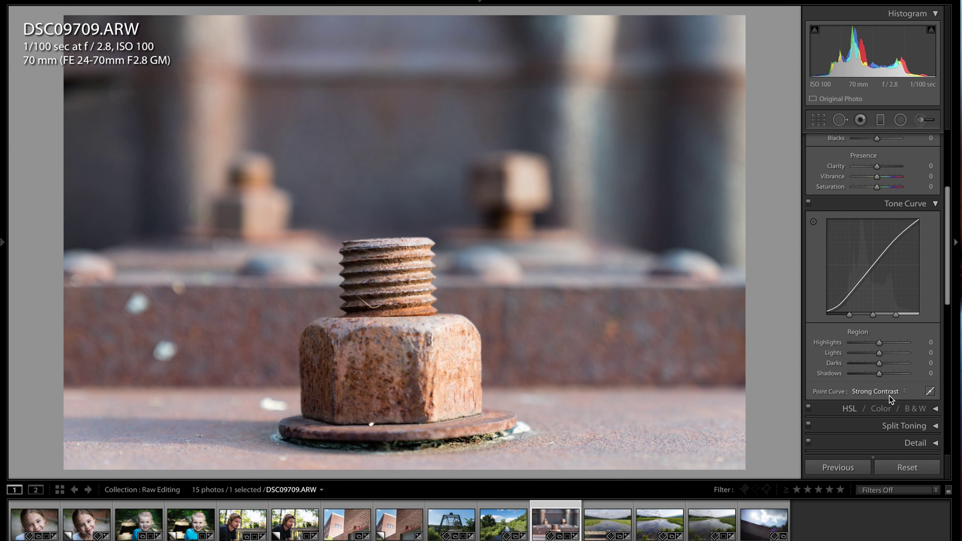
Set the bolt photo's Clarity to +22 and Vibrance to +24.
scroll(893, 163, up, 2)
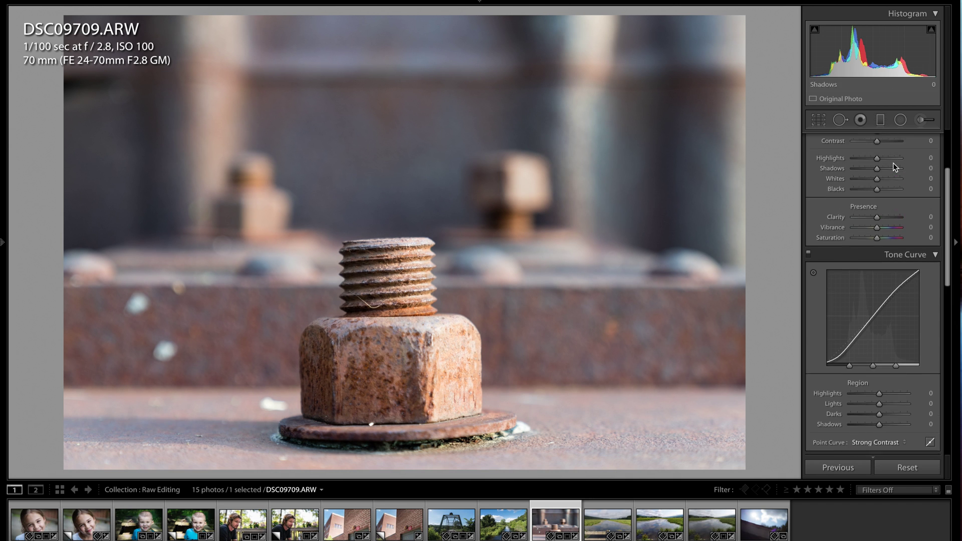
mouse_move(877, 217)
mouse_down()
mouse_move(899, 219)
mouse_move(881, 217)
mouse_move(882, 228)
mouse_up()
Warm the bolt photo's white balance slightly to a Temp of 4,195, keeping Tint at −8.
scroll(871, 215, up, 5)
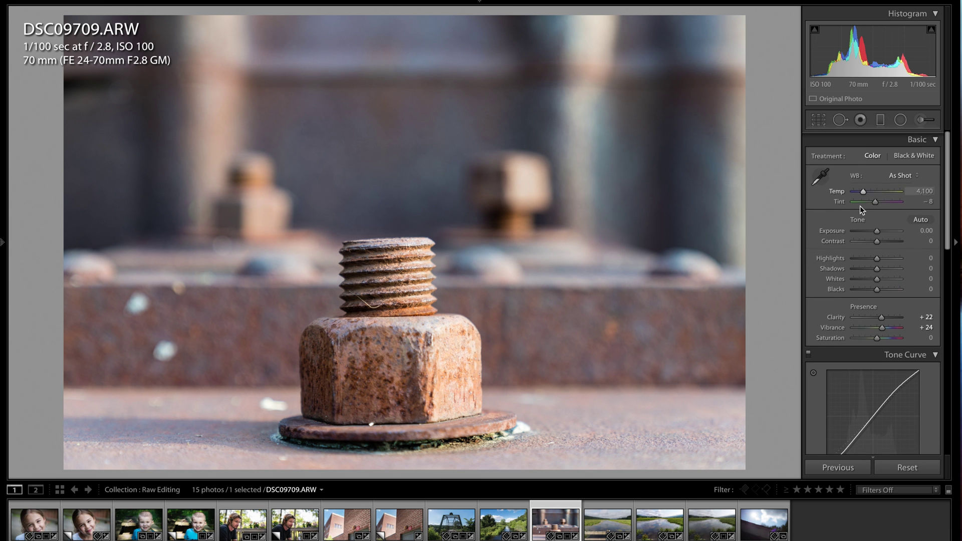
drag(875, 203, 875, 201)
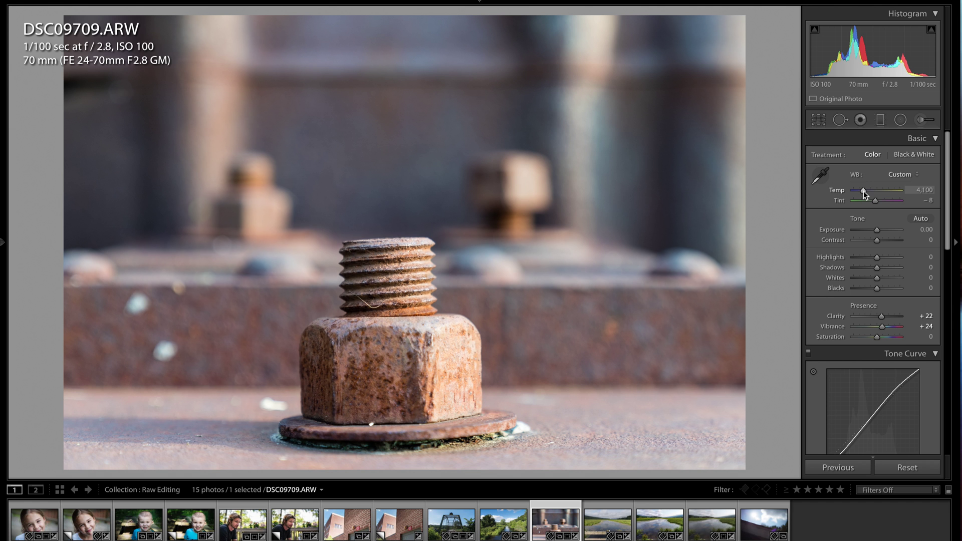
drag(863, 191, 863, 191)
drag(863, 191, 864, 191)
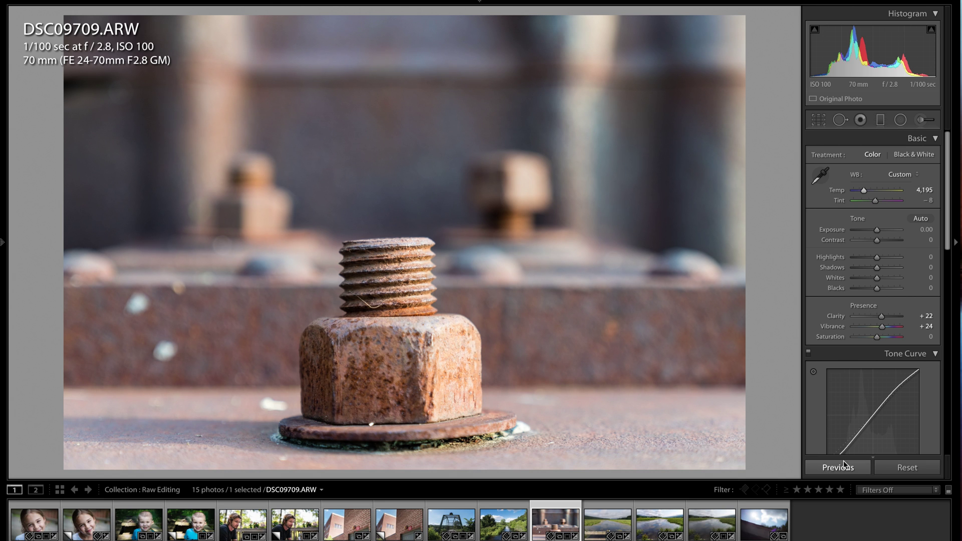
Add a post-crop vignette with Amount −26, Midpoint 56 and Feather 69, and compare the bolt photo's before and after versions.
scroll(878, 382, down, 15)
drag(876, 306, 883, 337)
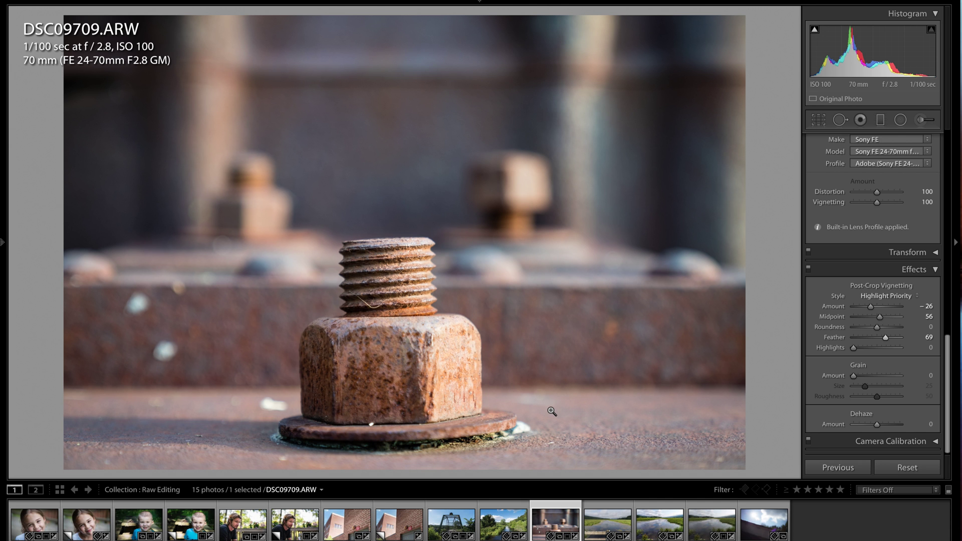
key(backslash)
key(backslash)
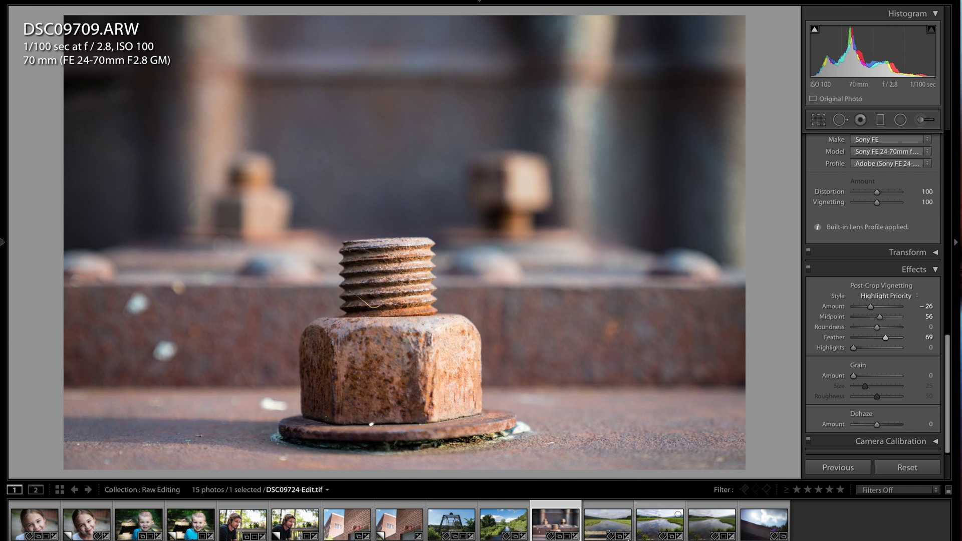
Open the marsh photo DSC09717.ARW, and switch to Google Chrome to show the Google Nik Collection page.
click(605, 524)
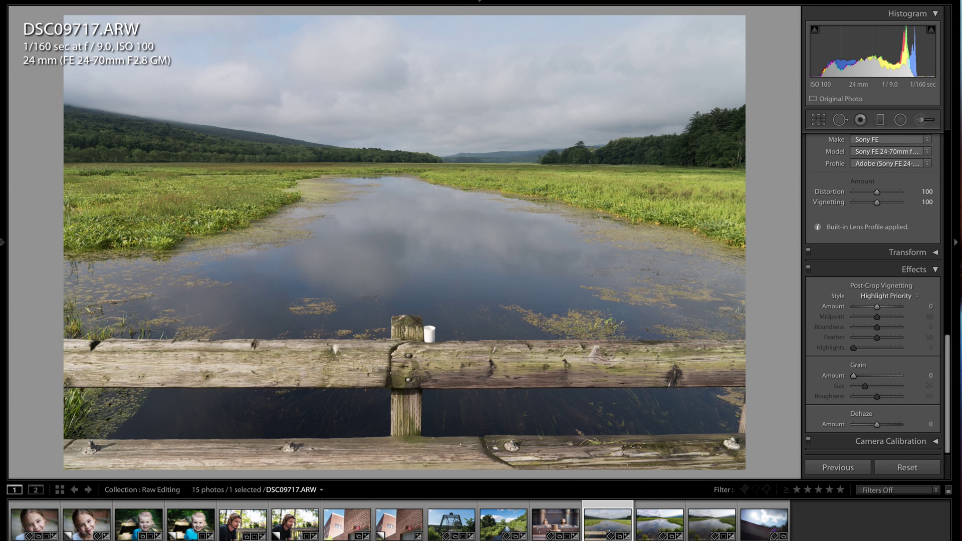
mouse_move(429, 537)
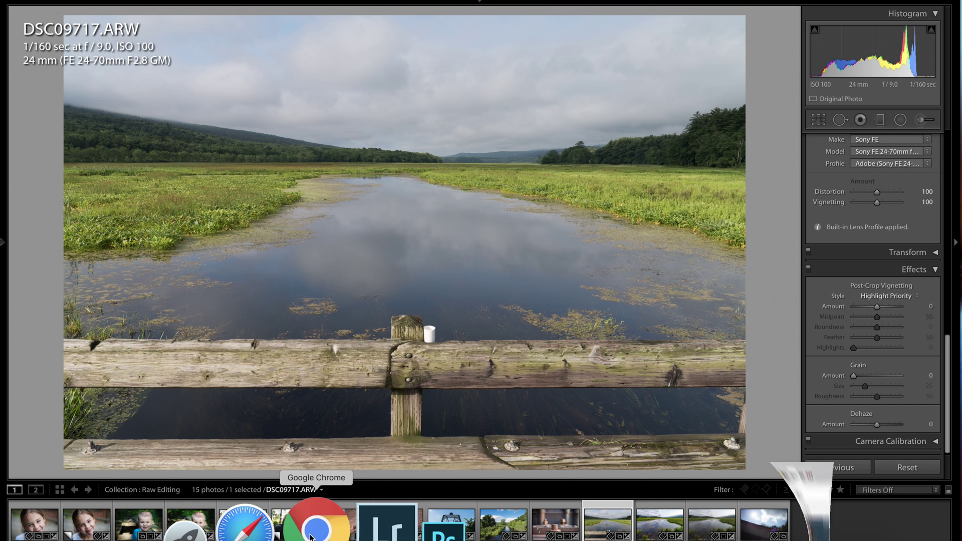
click(315, 524)
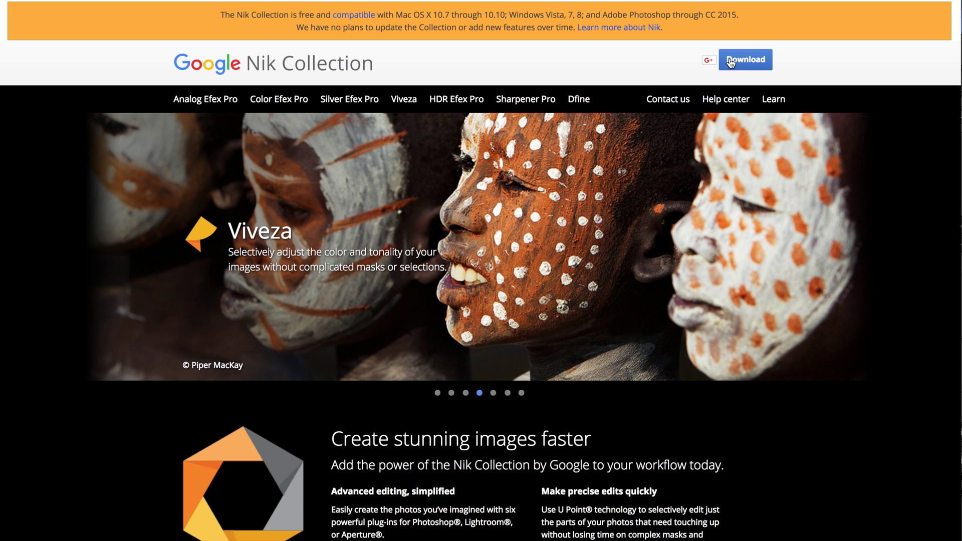
Examine the Nik Collection page's plug-in overview, especially Color Efex Pro, Silver Efex Pro, HDR Efex Pro and Sharpener Pro.
scroll(431, 344, down, 5)
scroll(432, 345, down, 6)
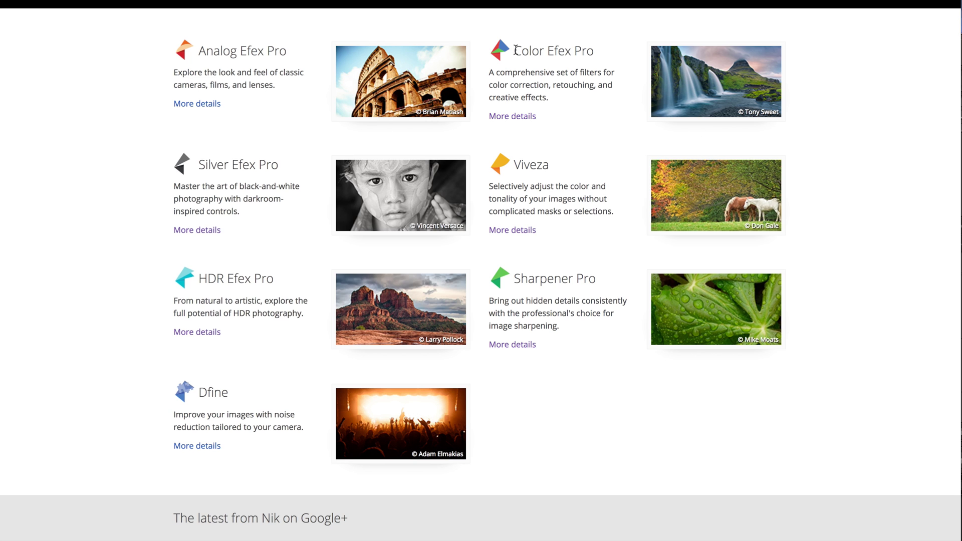
drag(514, 51, 593, 52)
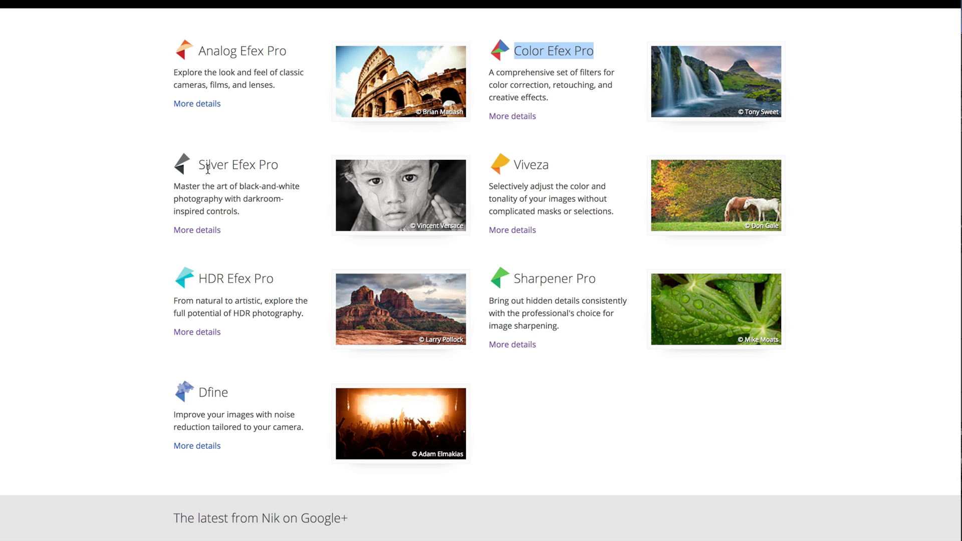
drag(199, 165, 295, 170)
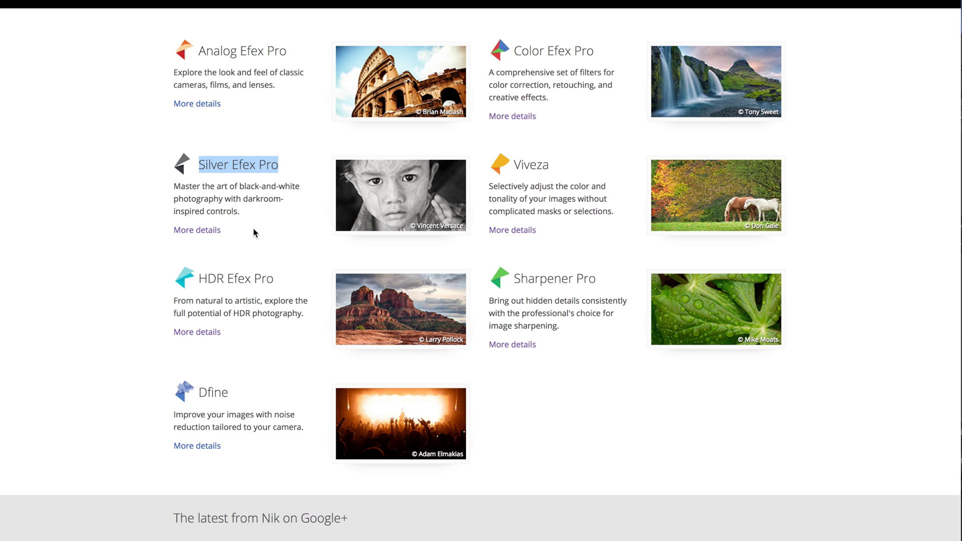
click(199, 278)
drag(199, 278, 289, 282)
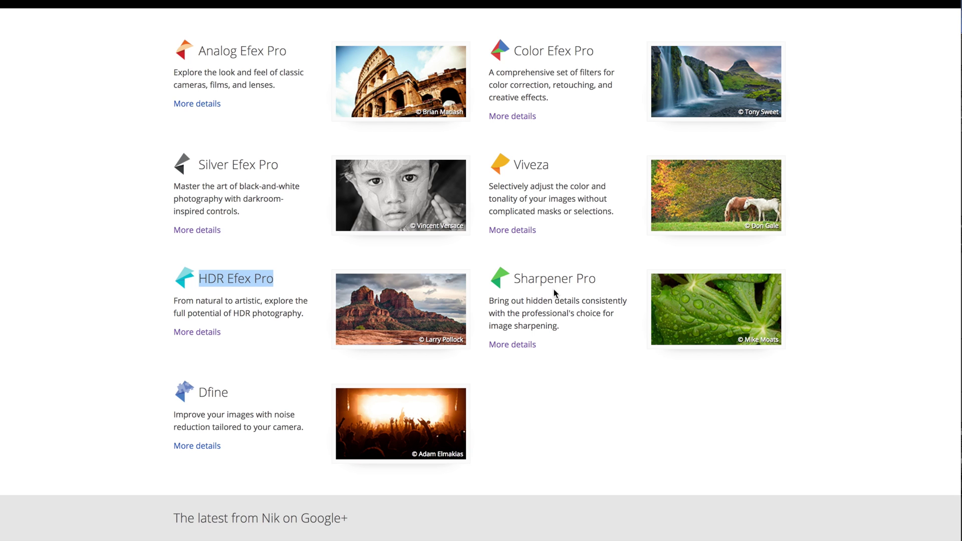
drag(516, 277, 599, 276)
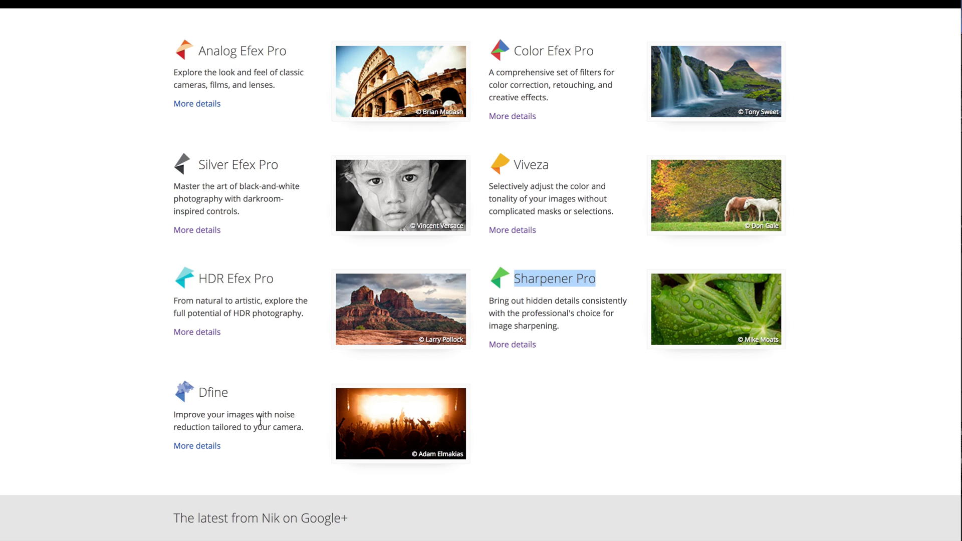
scroll(514, 210, up, 3)
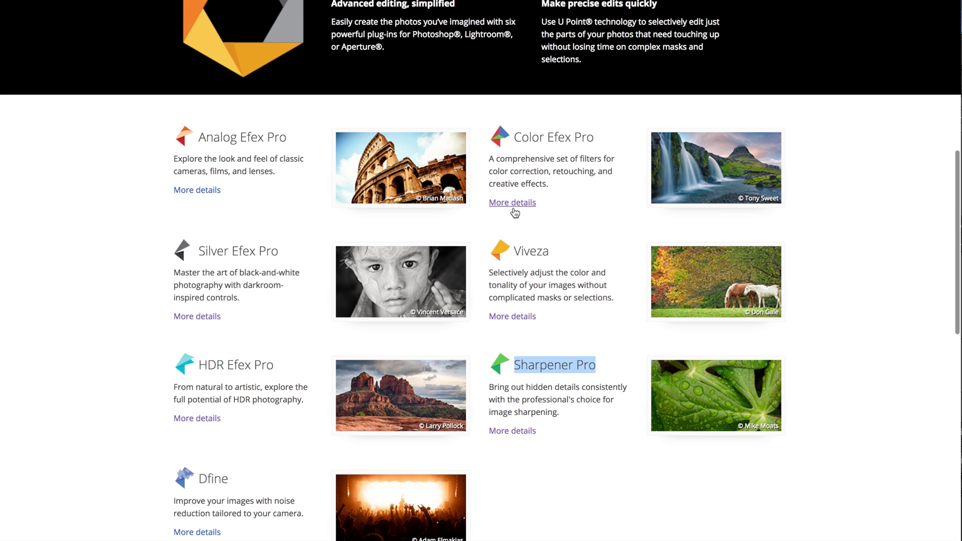
scroll(513, 210, up, 2)
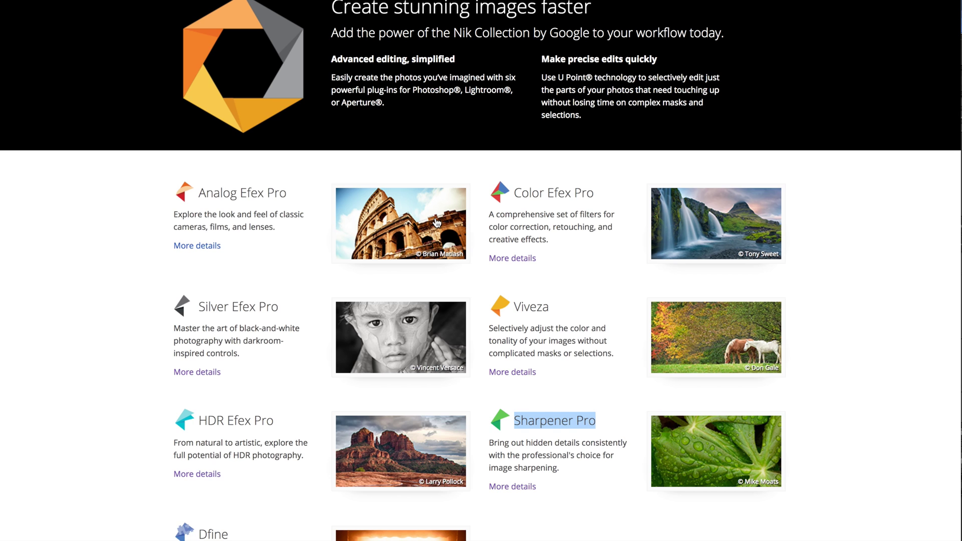
scroll(435, 222, up, 3)
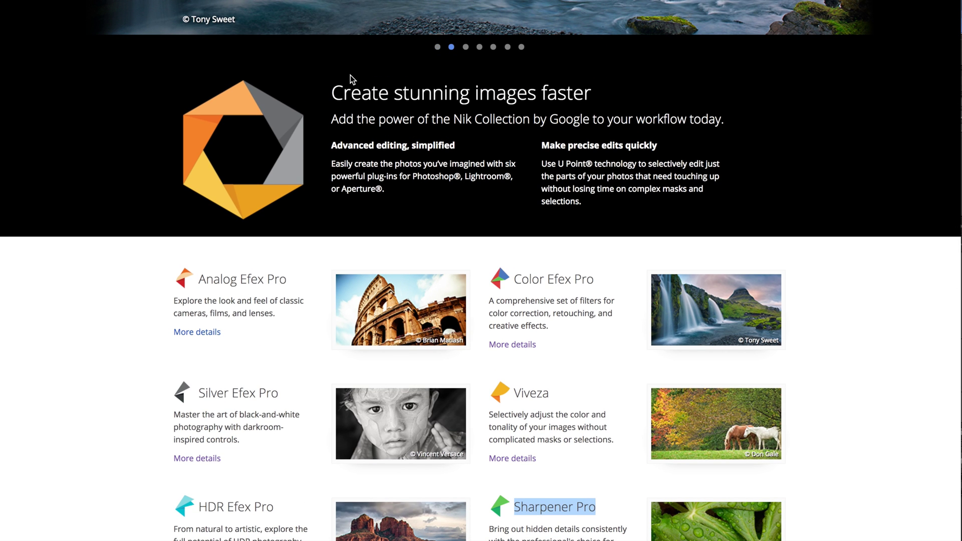
scroll(395, 222, up, 7)
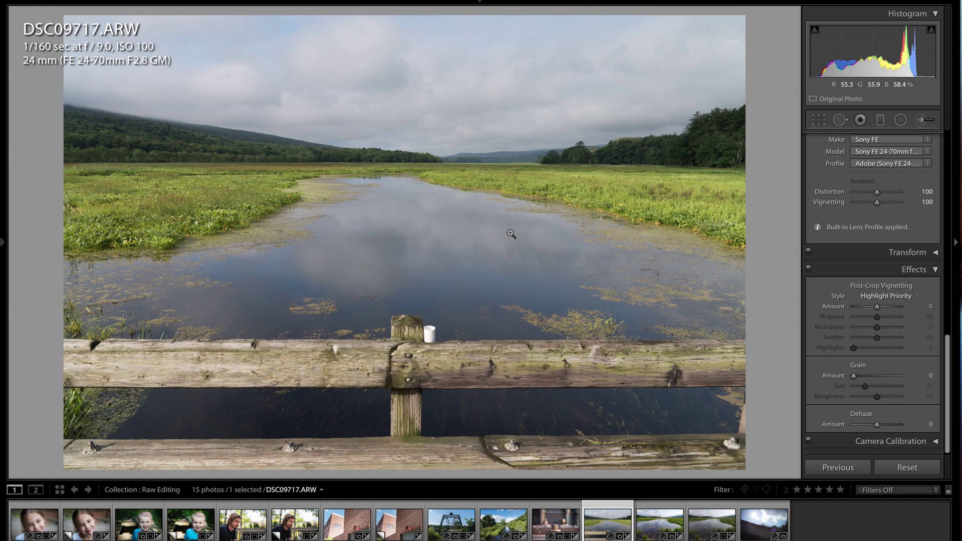
Switch back to Lightroom and enable Remove Chromatic Aberration in the marsh photo's lens corrections.
scroll(851, 204, up, 1)
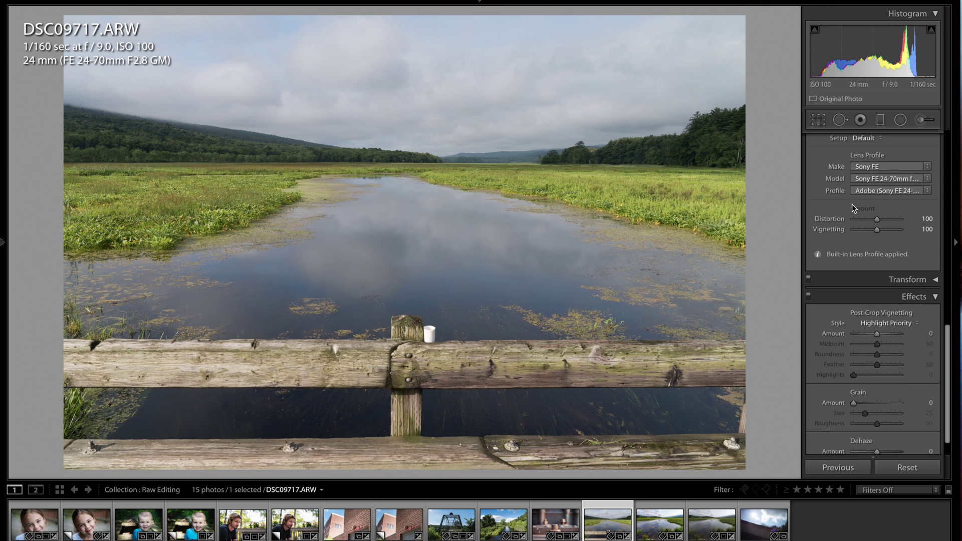
scroll(851, 204, down, 1)
scroll(851, 204, up, 10)
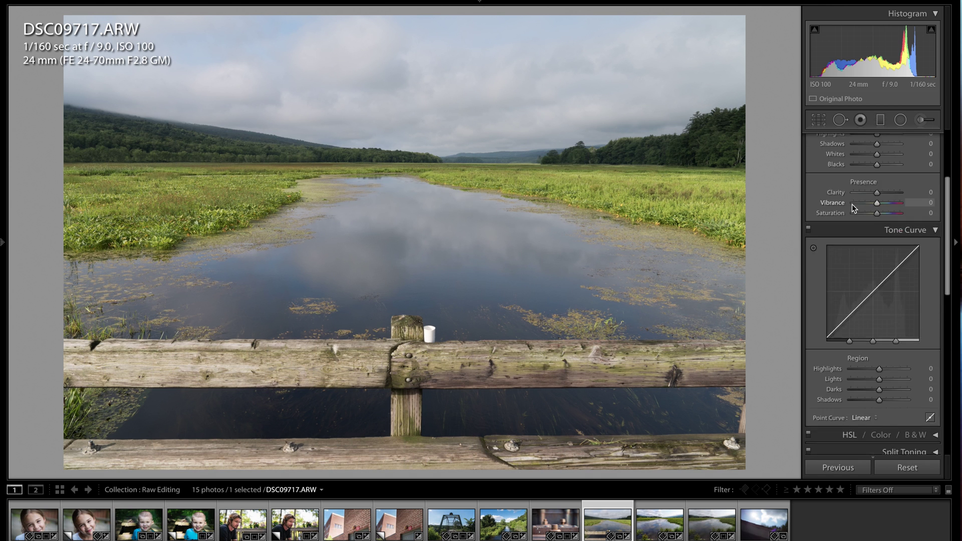
scroll(851, 208, down, 8)
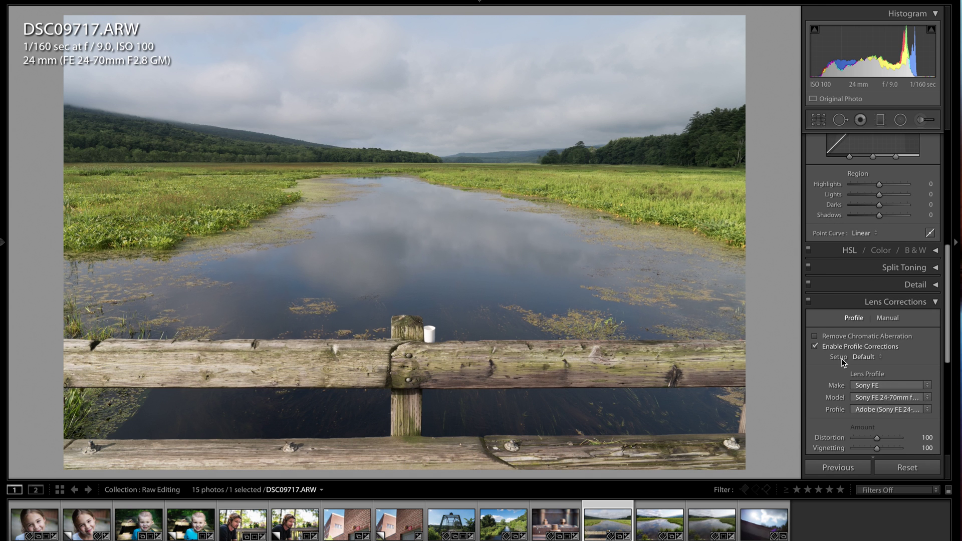
click(815, 336)
scroll(862, 239, up, 3)
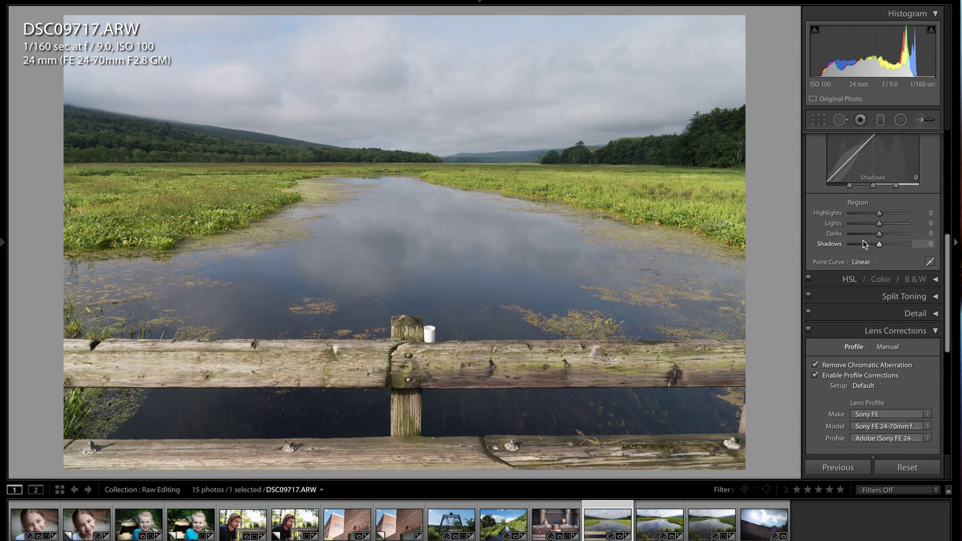
scroll(863, 239, up, 3)
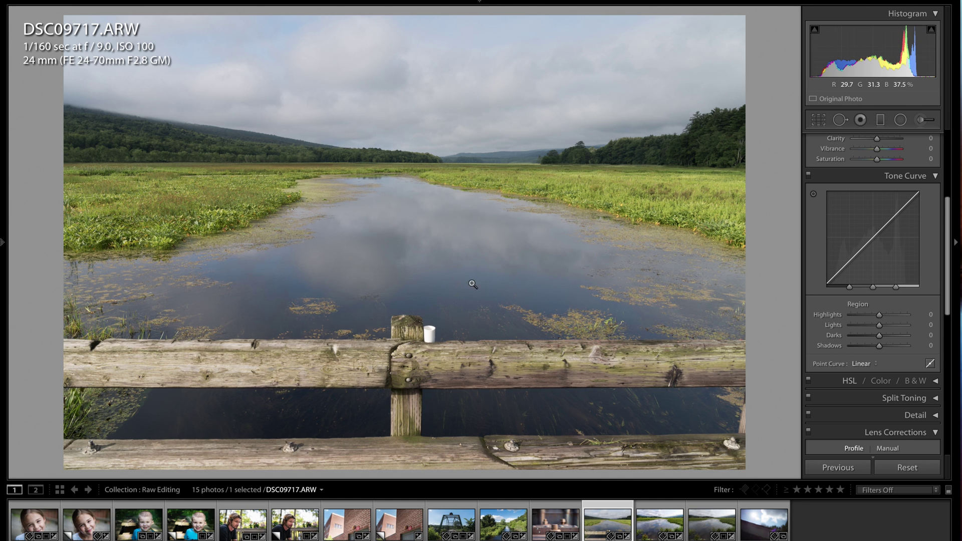
Send the marsh photo to Sharpener Pro 3: RAW Presharpener as a copy with Lightroom adjustments.
right_click(475, 219)
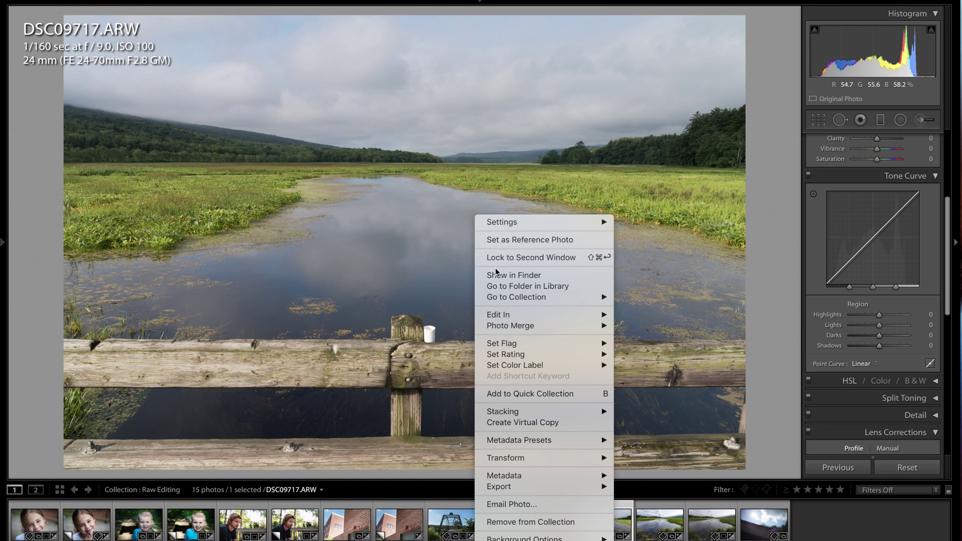
mouse_move(564, 457)
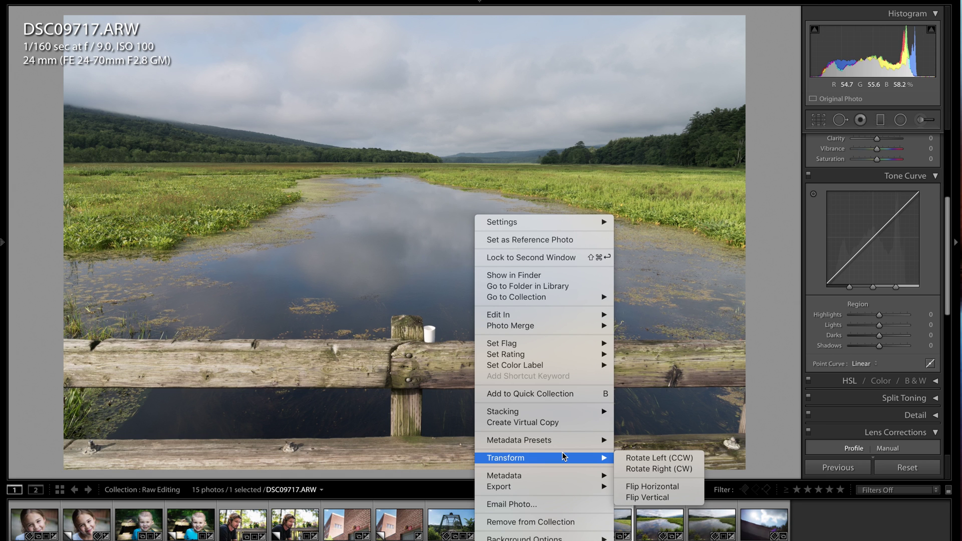
mouse_move(568, 315)
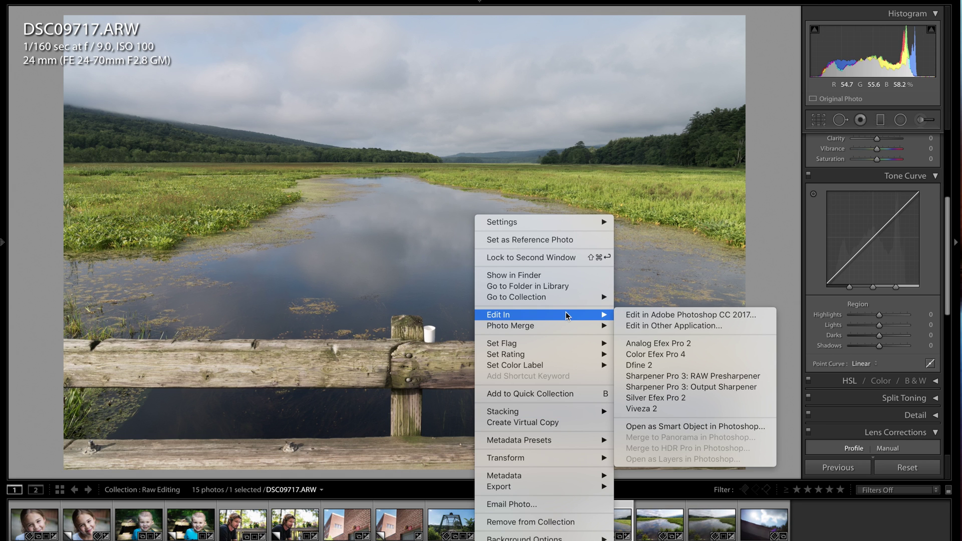
click(709, 378)
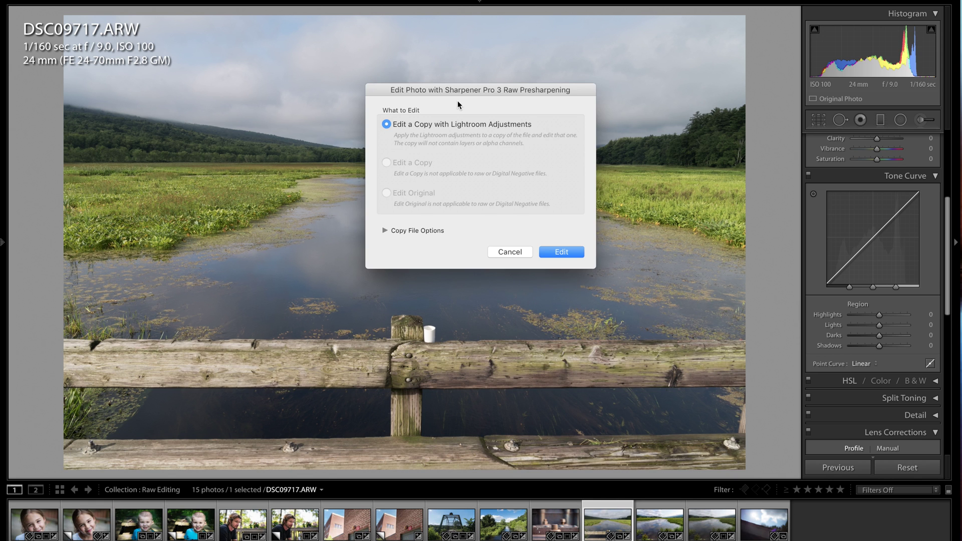
click(562, 252)
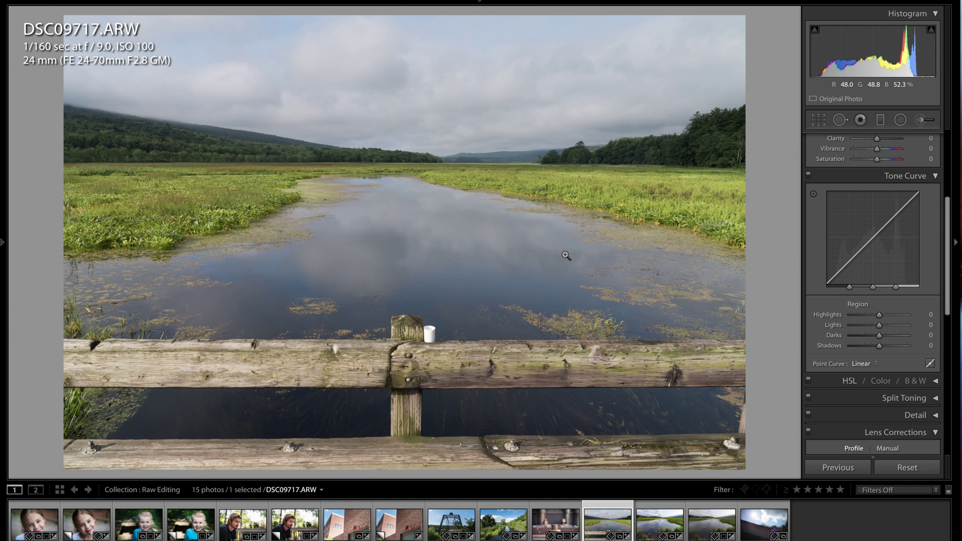
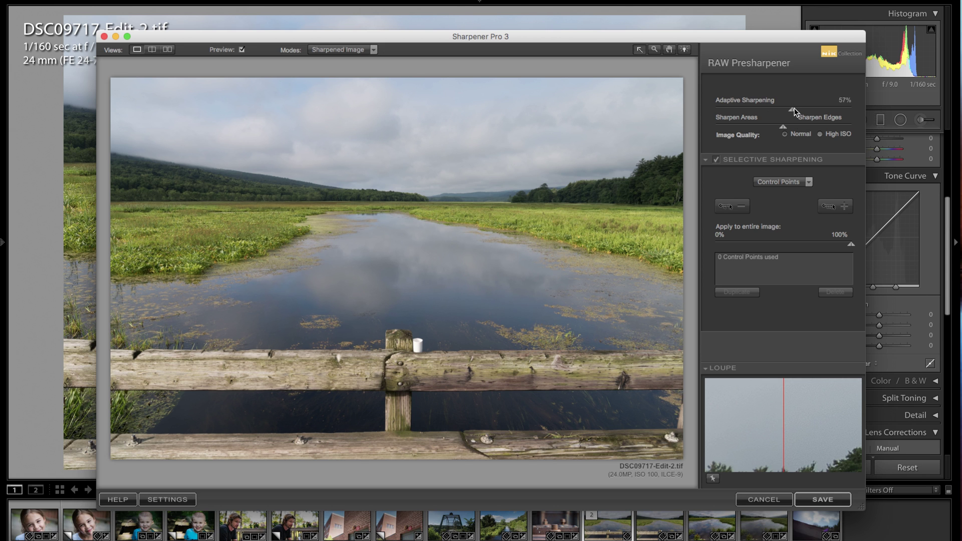
Inspect the water's sharpening in the loupe, reduce Adaptive Sharpening below 59%, and save the presharpened photo.
drag(796, 112, 794, 108)
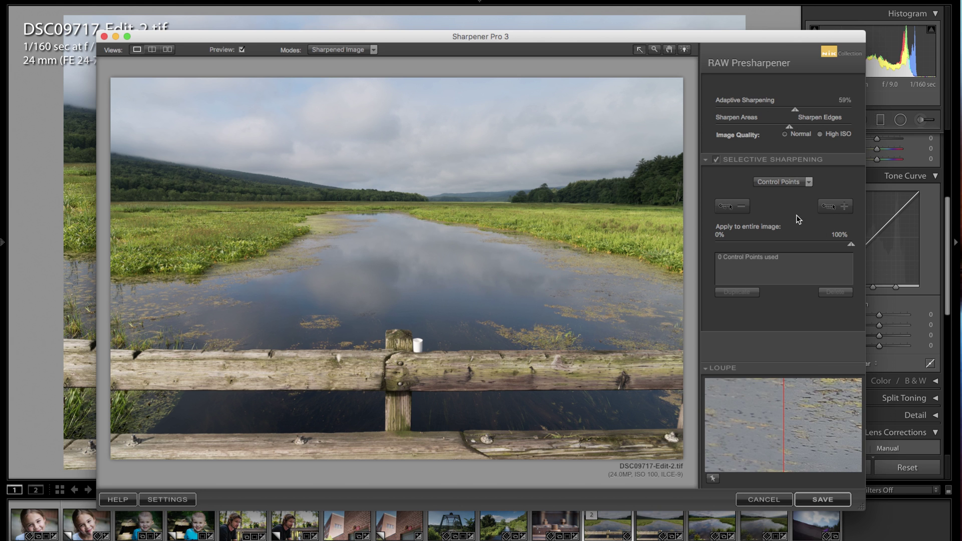
drag(833, 417, 716, 420)
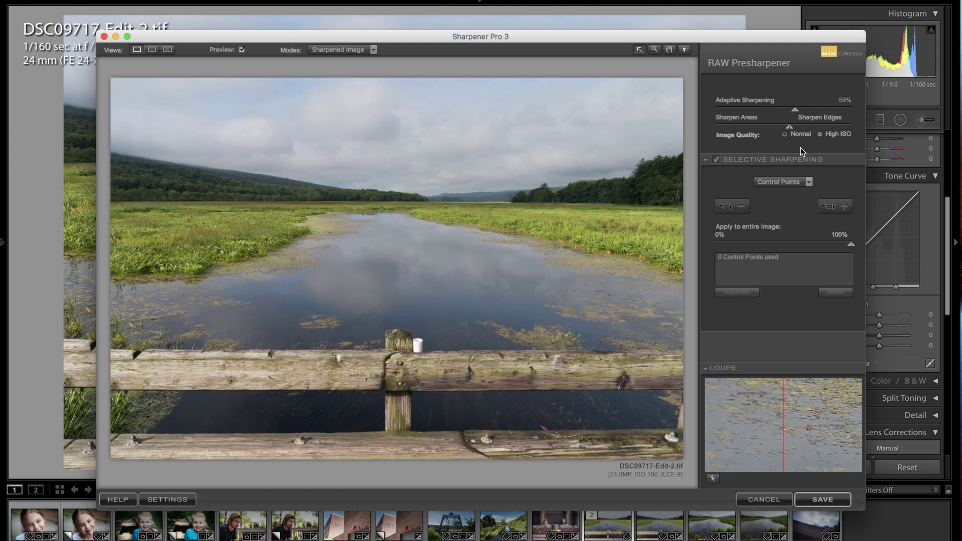
drag(795, 109, 775, 111)
click(823, 500)
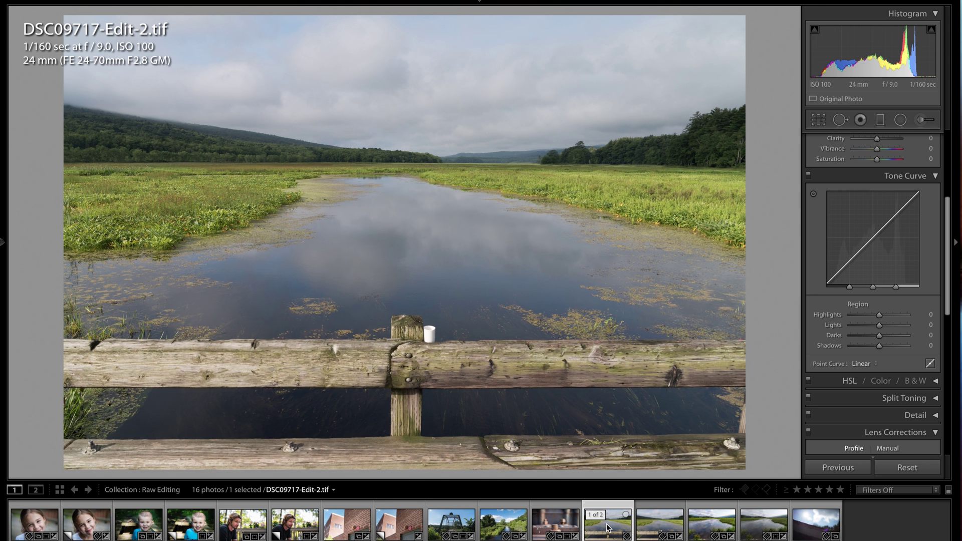
Open DSC09717-Edit-2.tif in Color Efex Pro 4, choosing to edit the original file.
right_click(470, 256)
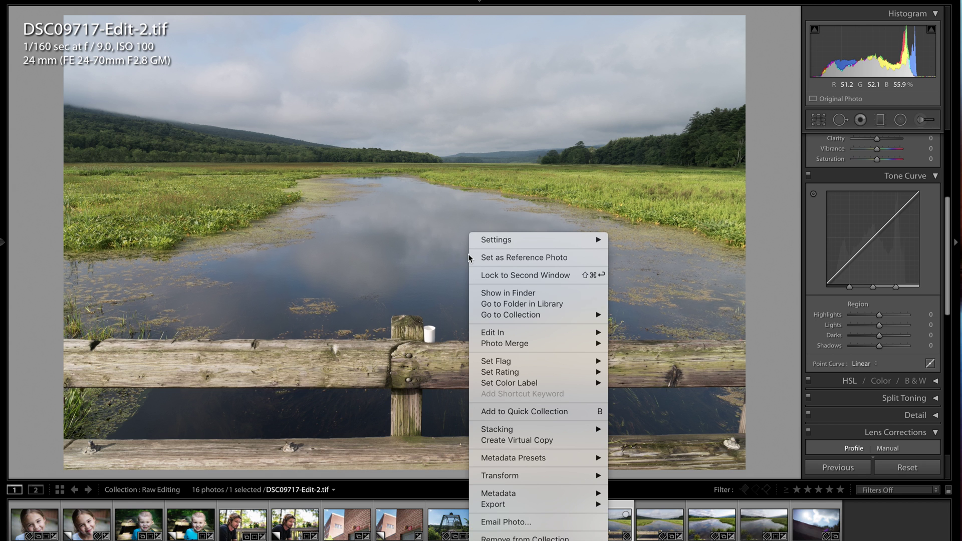
mouse_move(547, 332)
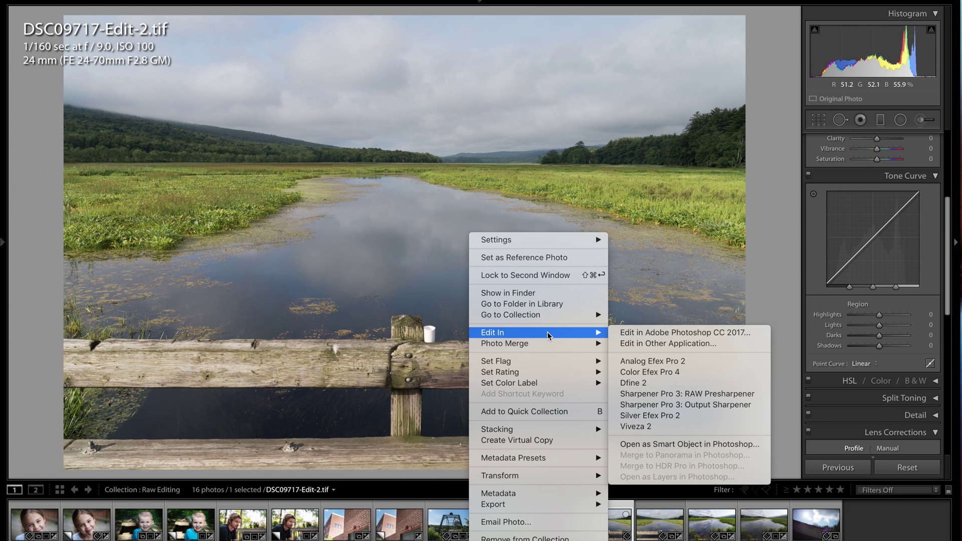
click(650, 371)
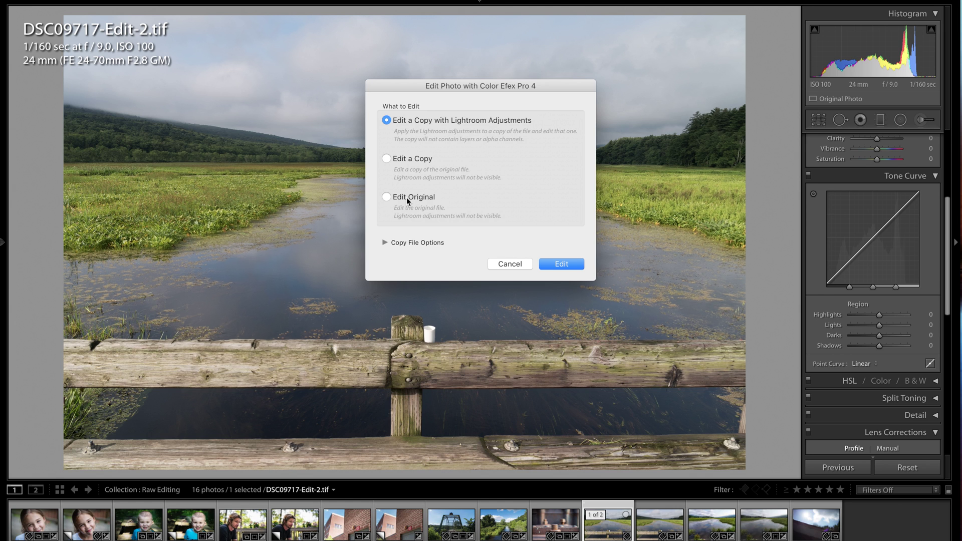
click(407, 198)
click(566, 262)
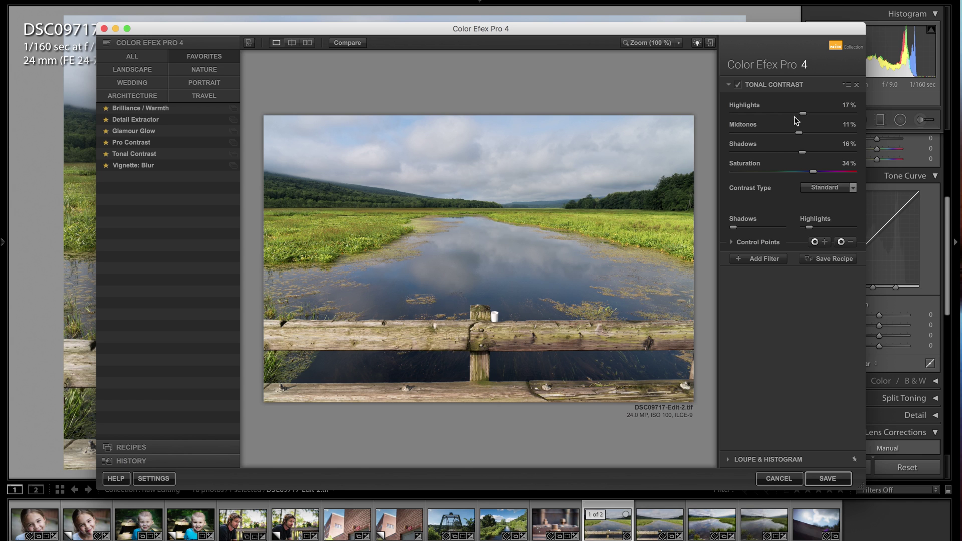
Raise the Tonal Contrast filter's Highlights and Saturation slightly, and review its Contrast Type options.
mouse_move(802, 116)
mouse_down()
mouse_move(820, 116)
mouse_move(808, 117)
mouse_up()
drag(813, 175, 814, 175)
click(852, 189)
click(769, 189)
mouse_move(810, 229)
Add a Glamour Glow filter with Glow at 26% and Saturation at -29%, and slightly lower its Shadows and Highlights protection.
click(742, 259)
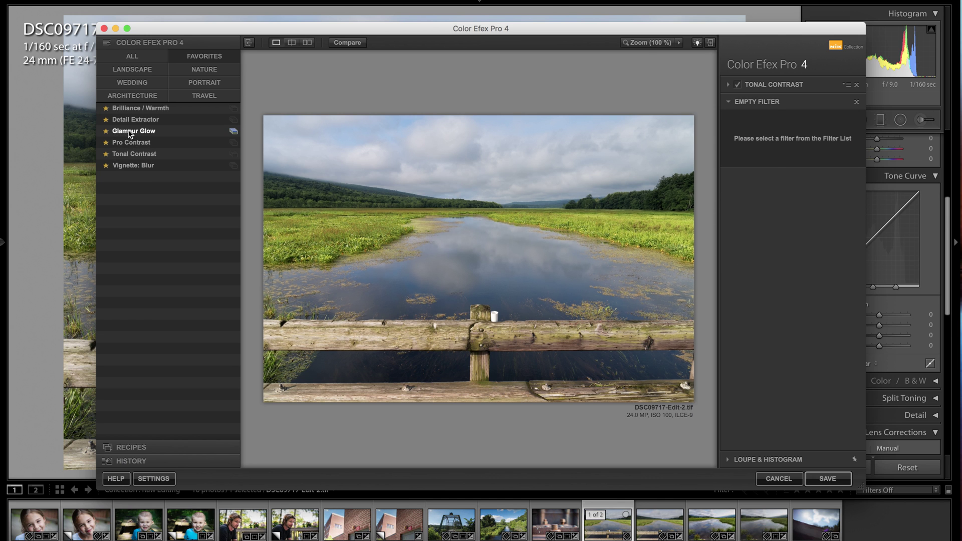
click(130, 133)
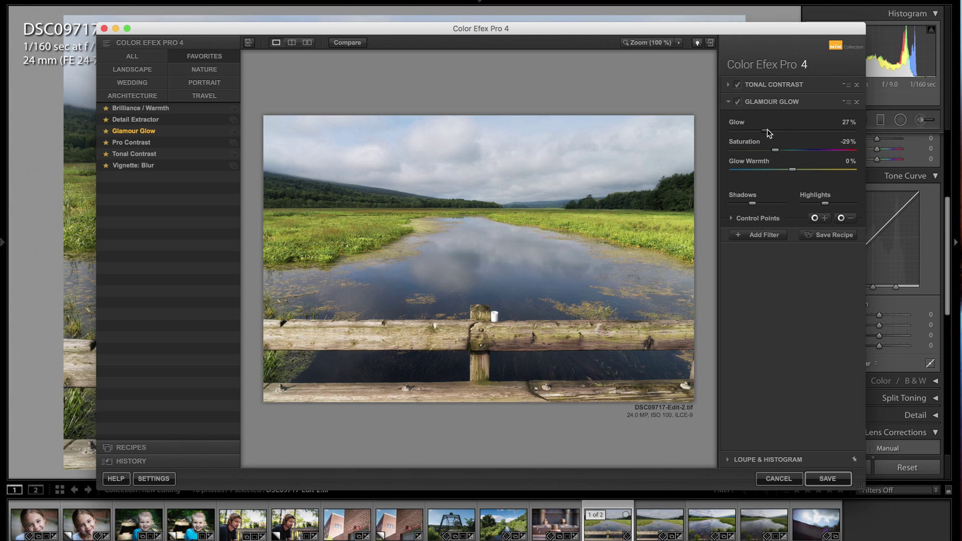
drag(767, 130, 788, 128)
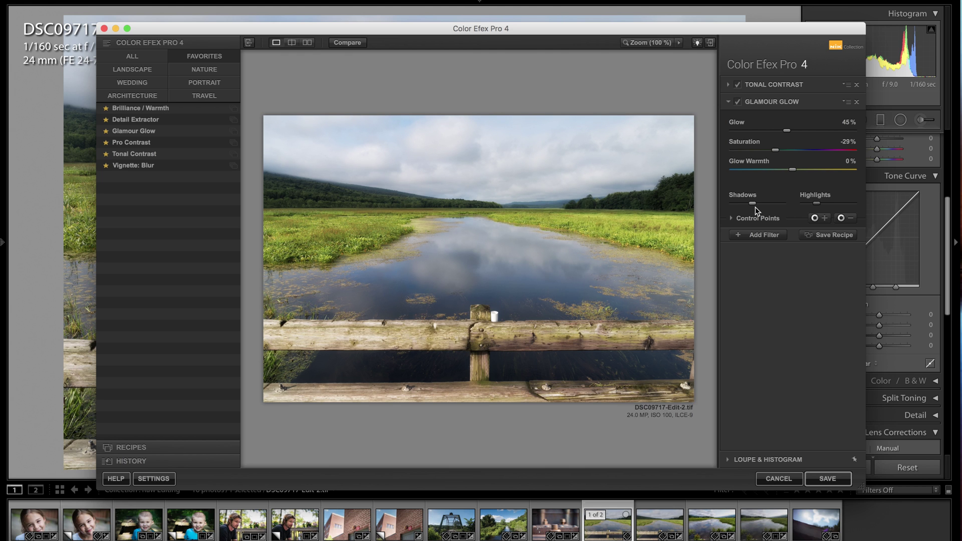
mouse_move(753, 203)
drag(787, 131, 765, 130)
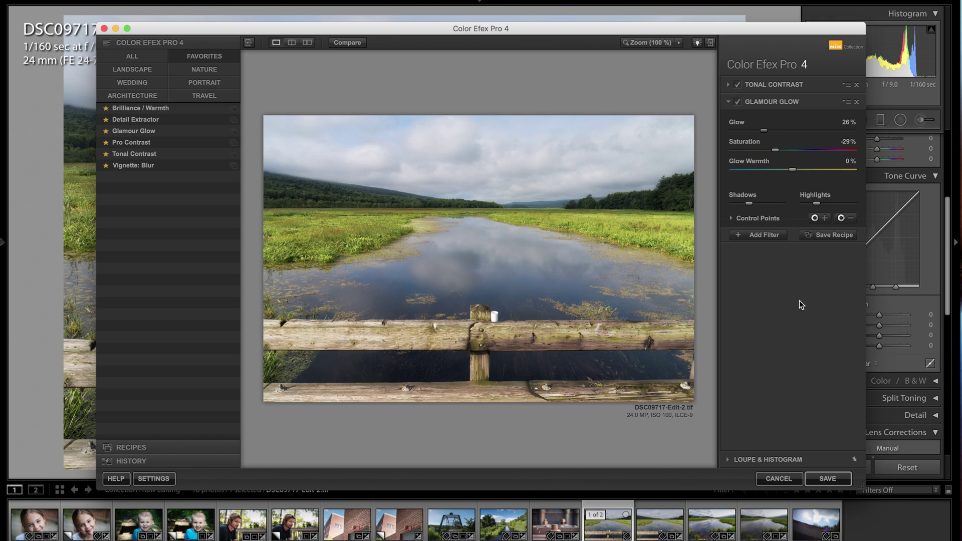
Compare the marsh photo with and without the Glamour Glow effect, leaving the filter enabled.
click(737, 101)
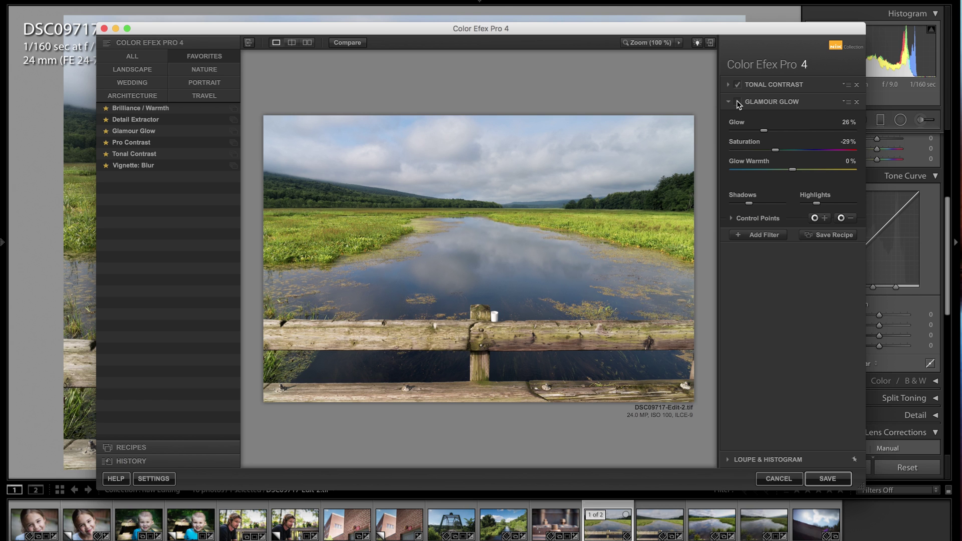
click(736, 102)
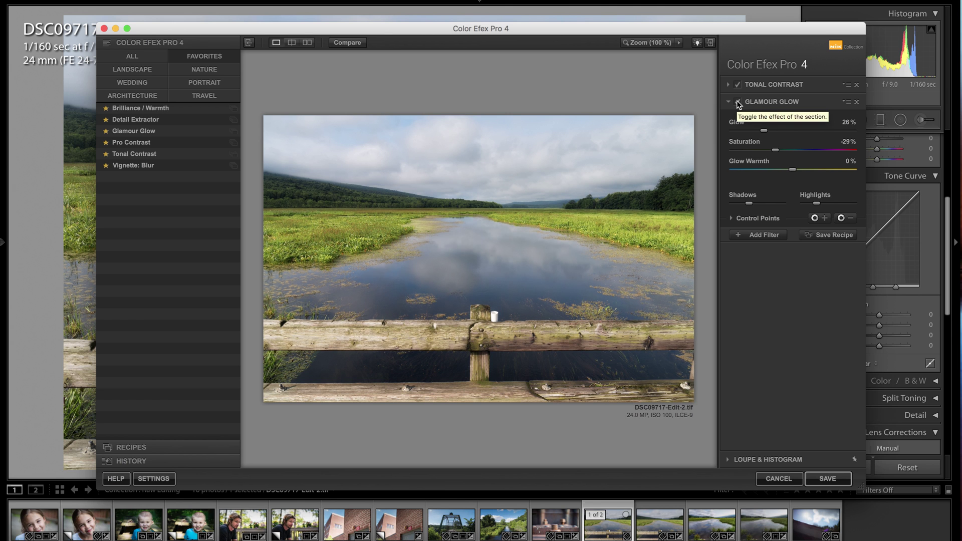
click(737, 101)
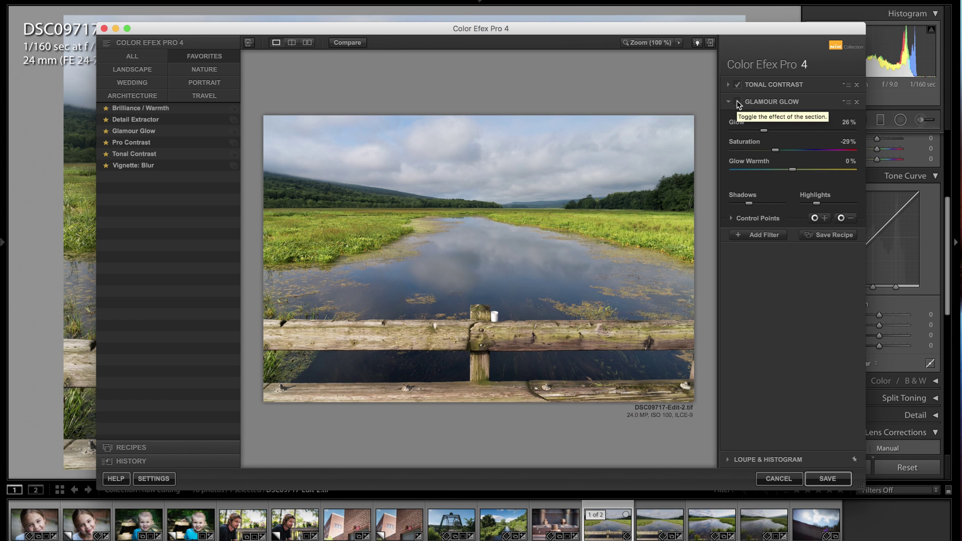
click(737, 102)
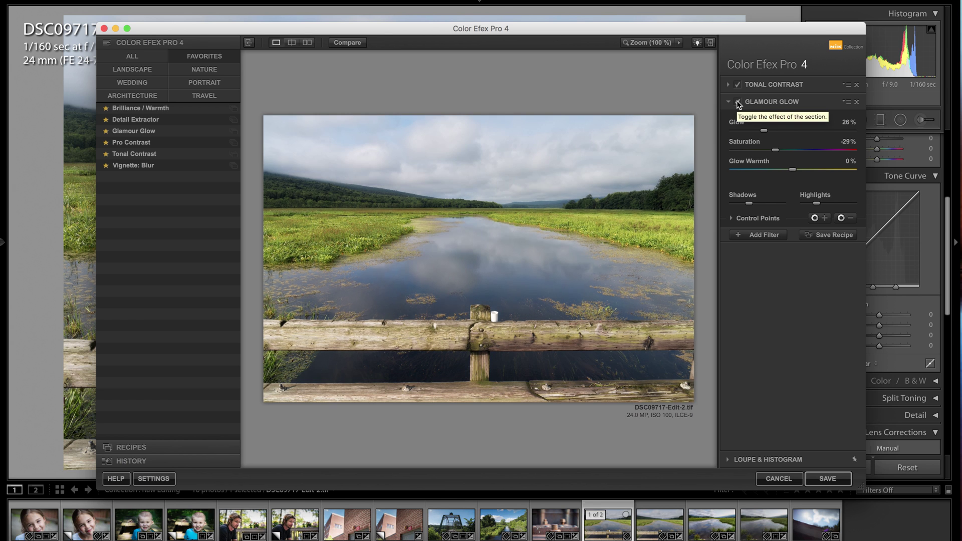
Save the Color Efex Pro edits to DSC09717-Edit-2.tif and set the photo's Vibrance to +19.
click(837, 481)
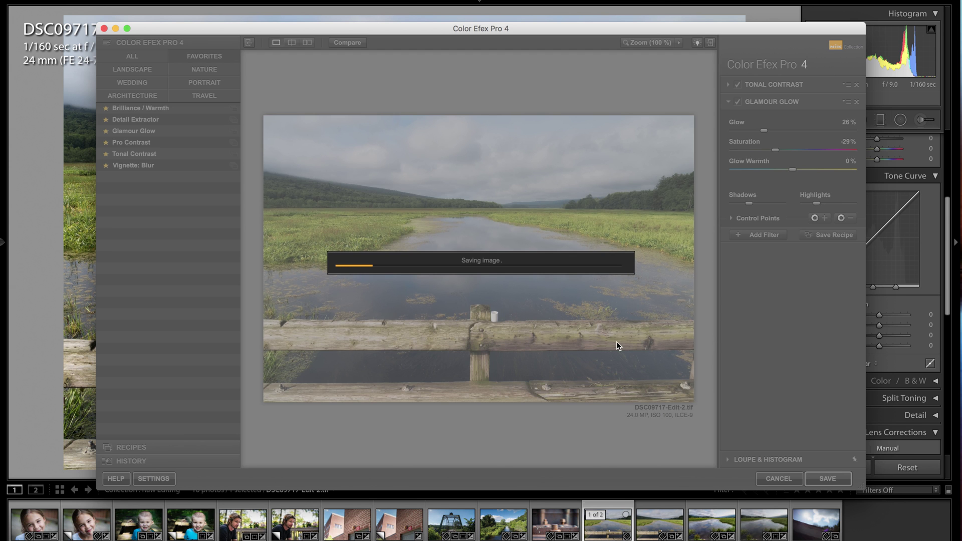
scroll(887, 275, up, 5)
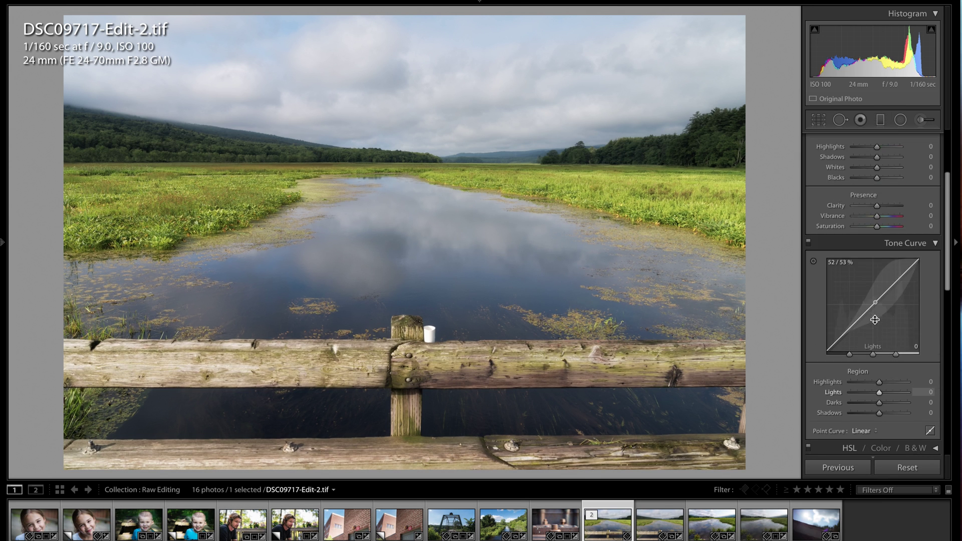
drag(877, 253, 881, 254)
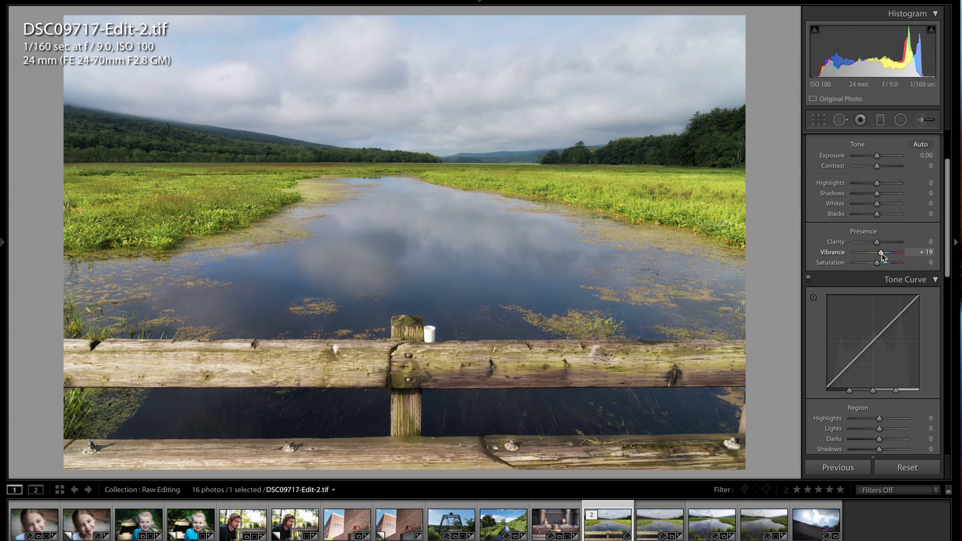
Set the marsh photo's tone curve to the Medium Contrast point curve preset.
scroll(856, 219, up, 3)
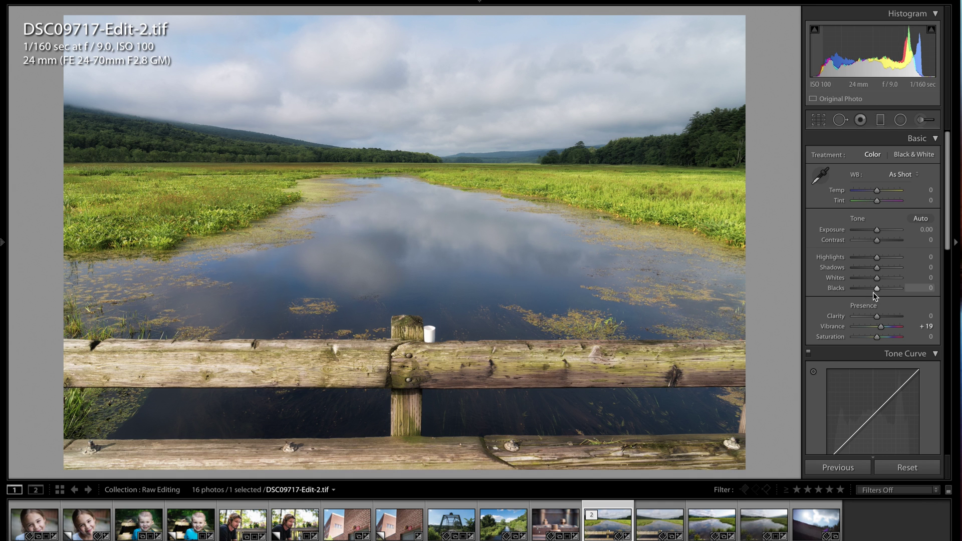
scroll(855, 321, down, 2)
scroll(854, 336, down, 3)
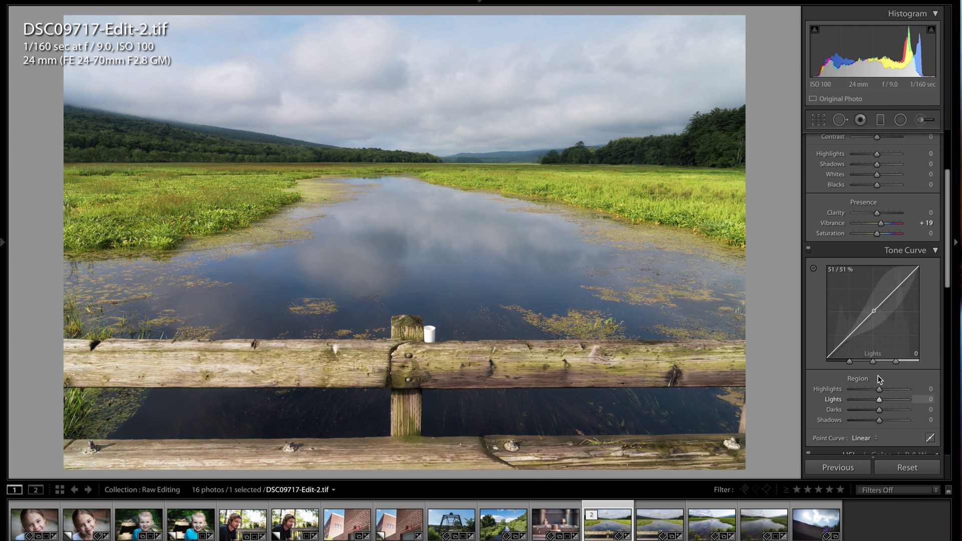
click(876, 439)
click(878, 444)
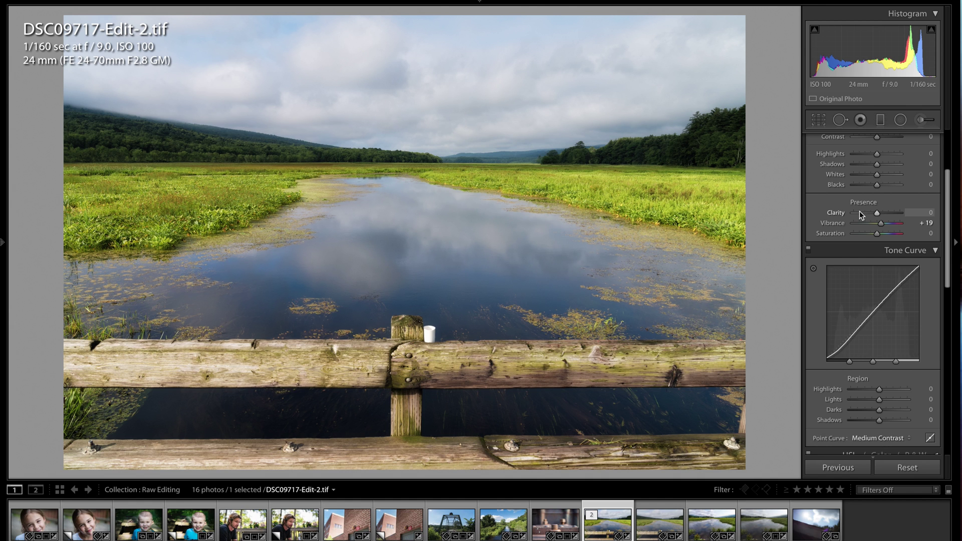
Raise the marsh photo's Exposure to +0.10 and lower its Highlights to about -7.
scroll(860, 215, up, 2)
key(Up)
key(Up)
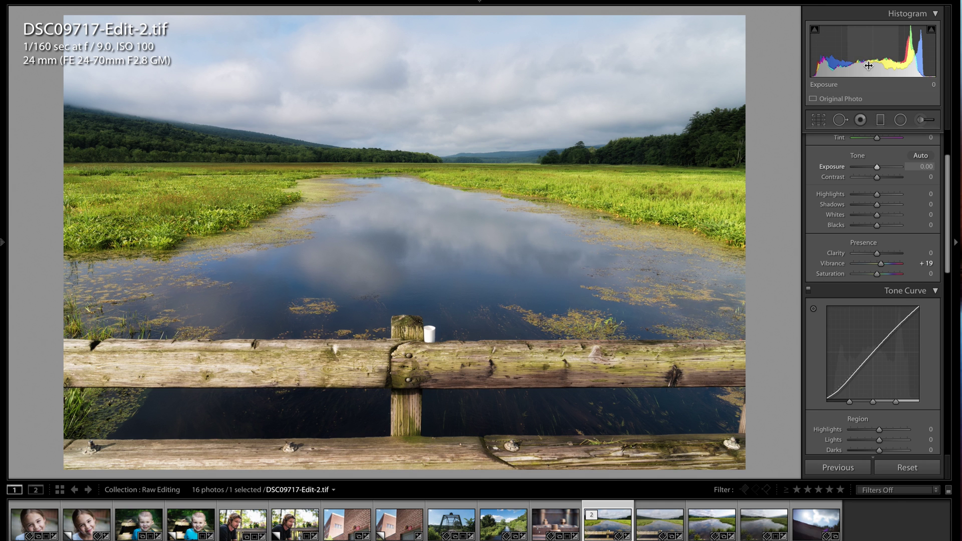
key(Up)
key(Up)
key(Up)
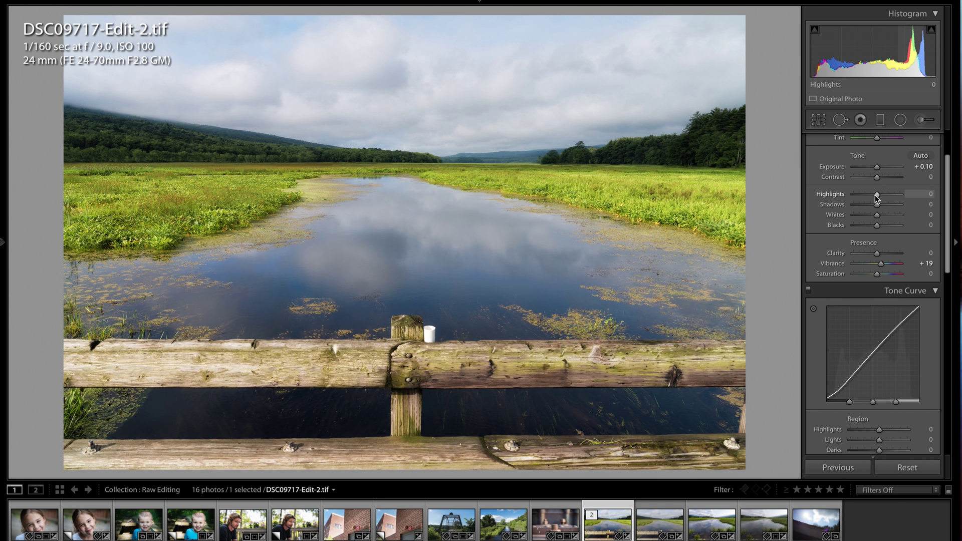
drag(875, 194, 873, 195)
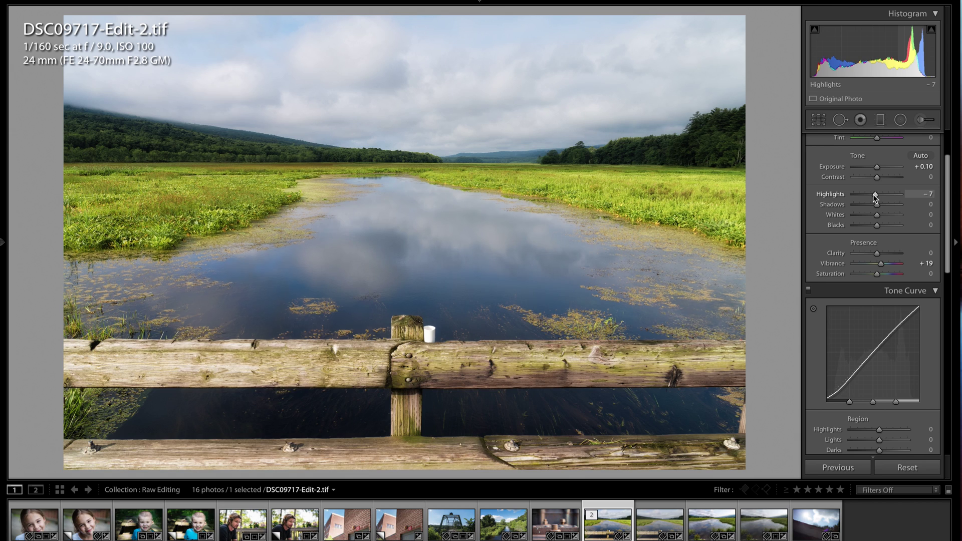
Open the raw photo DSC09724.ARW and enable its lens profile corrections.
click(708, 526)
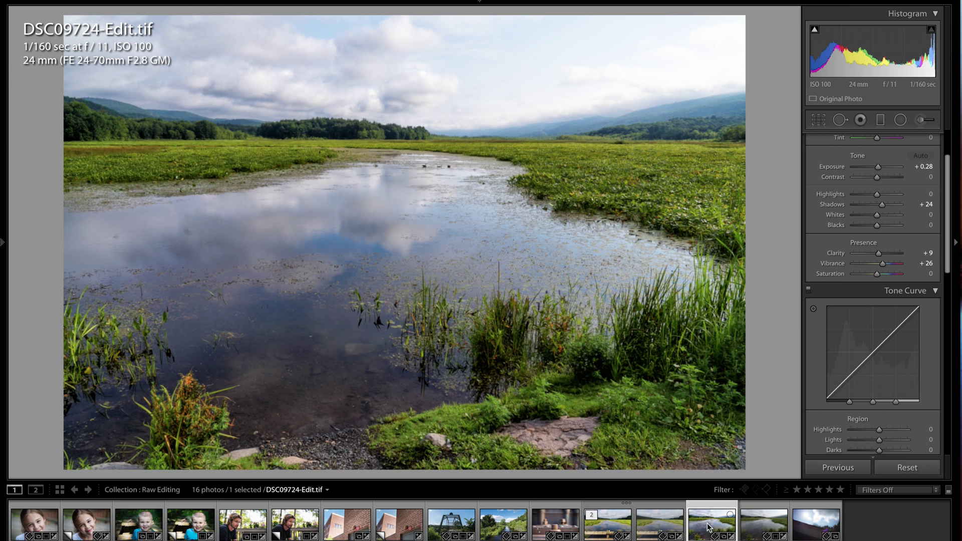
click(758, 526)
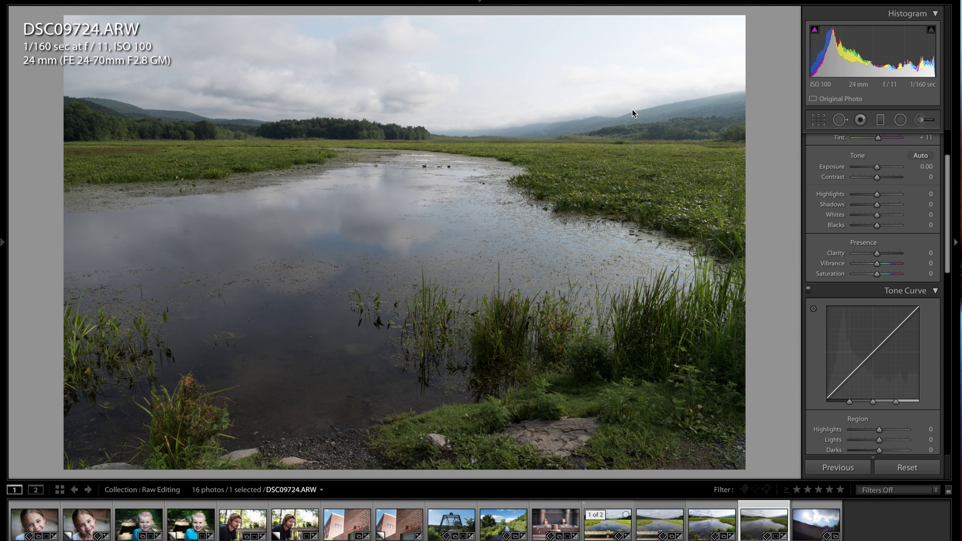
scroll(879, 222, up, 3)
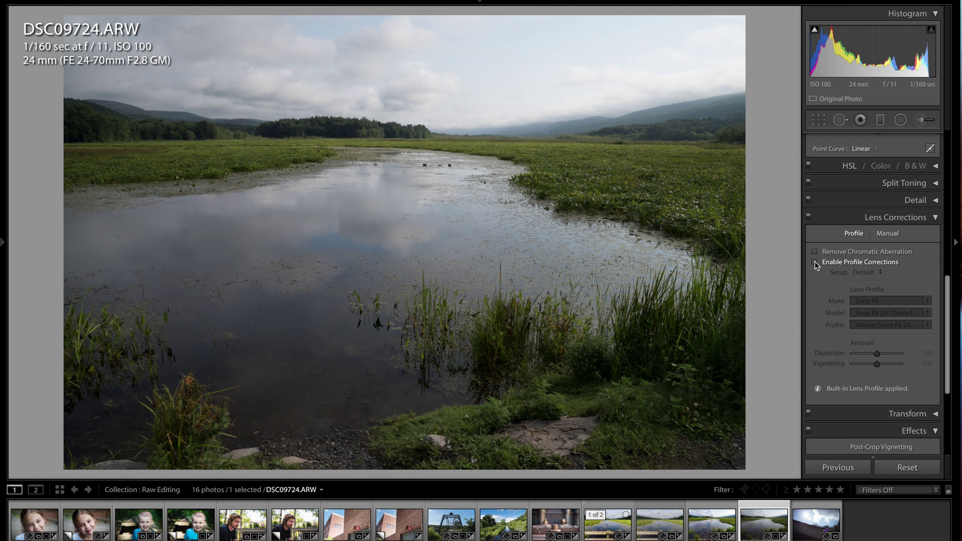
click(814, 262)
click(834, 214)
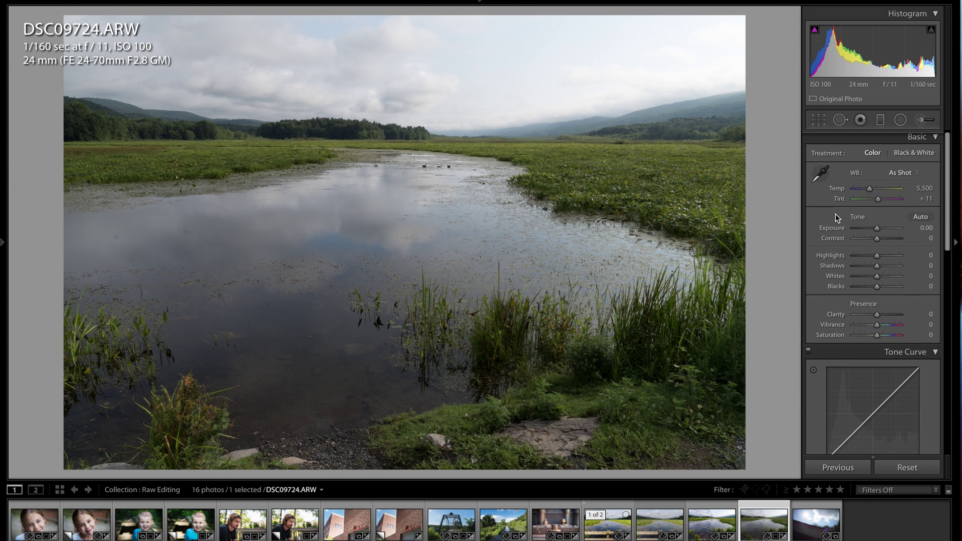
Straighten DSC09724.ARW by rotating the crop to an angle of 0.09.
click(818, 121)
drag(750, 15, 751, 14)
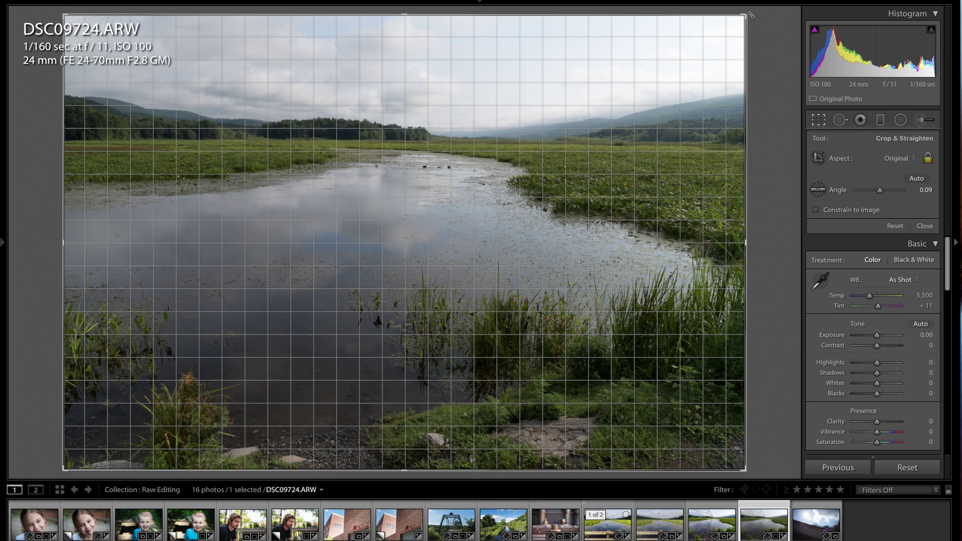
drag(751, 14, 751, 14)
key(Return)
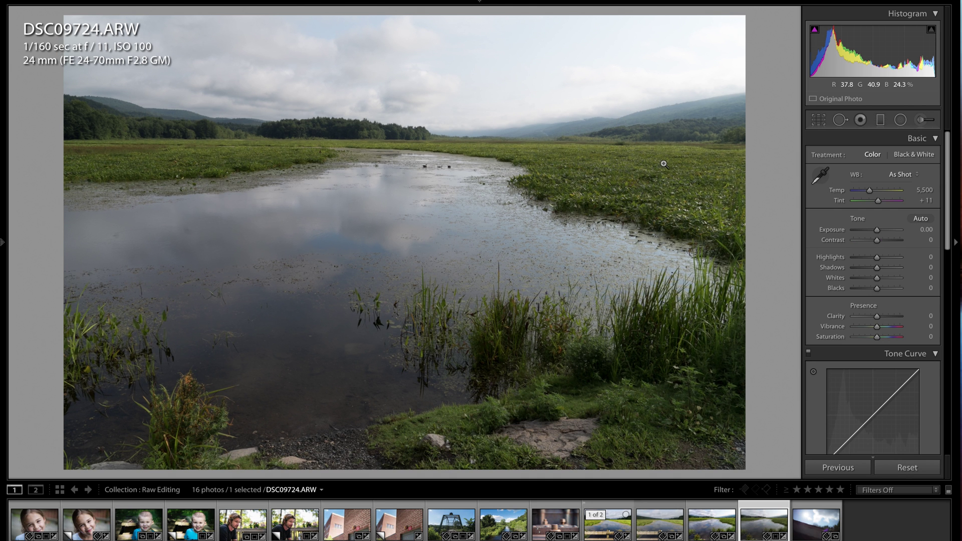
Presharpen a copy of DSC09724 with Lightroom adjustments in Sharpener Pro 3: RAW Presharpener, with Adaptive Sharpening at 37%, and save it.
right_click(620, 305)
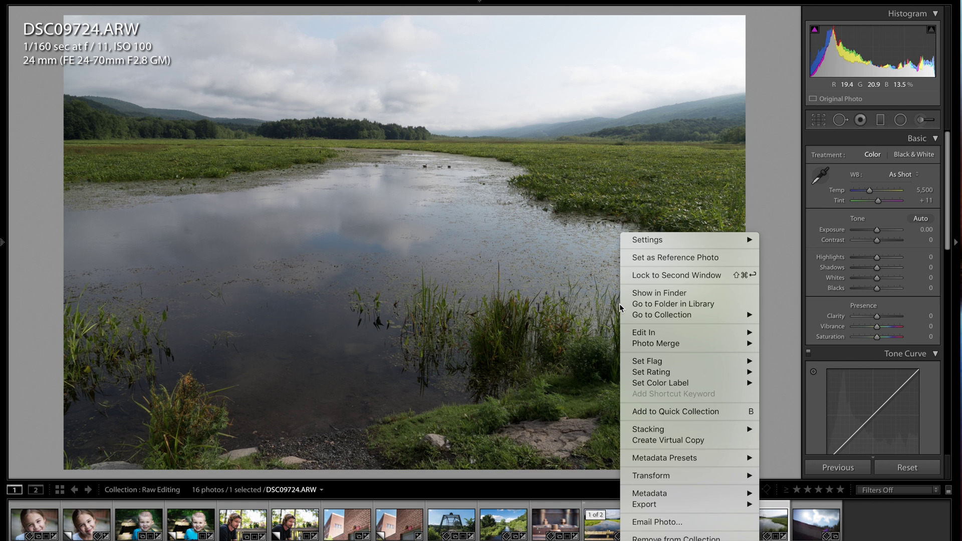
mouse_move(711, 332)
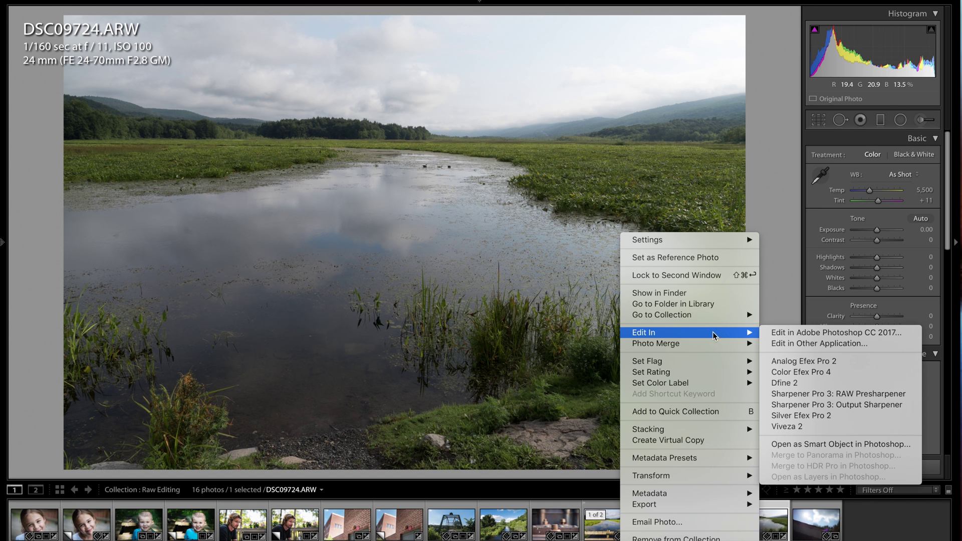
click(839, 394)
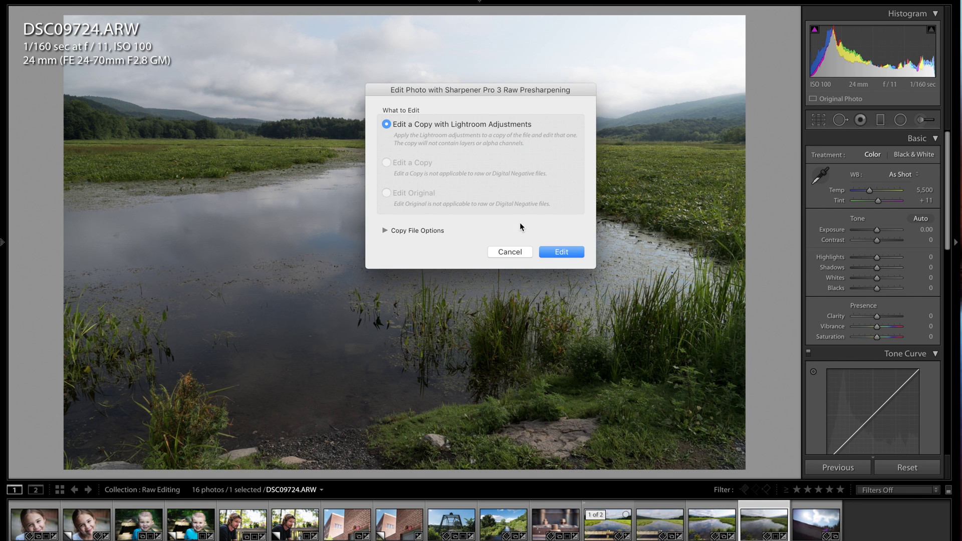
click(561, 252)
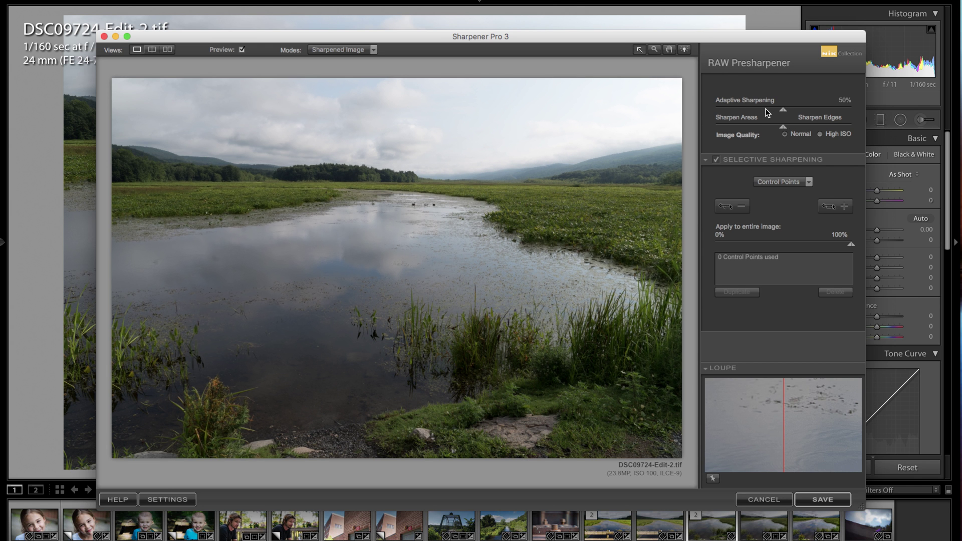
drag(783, 109, 766, 110)
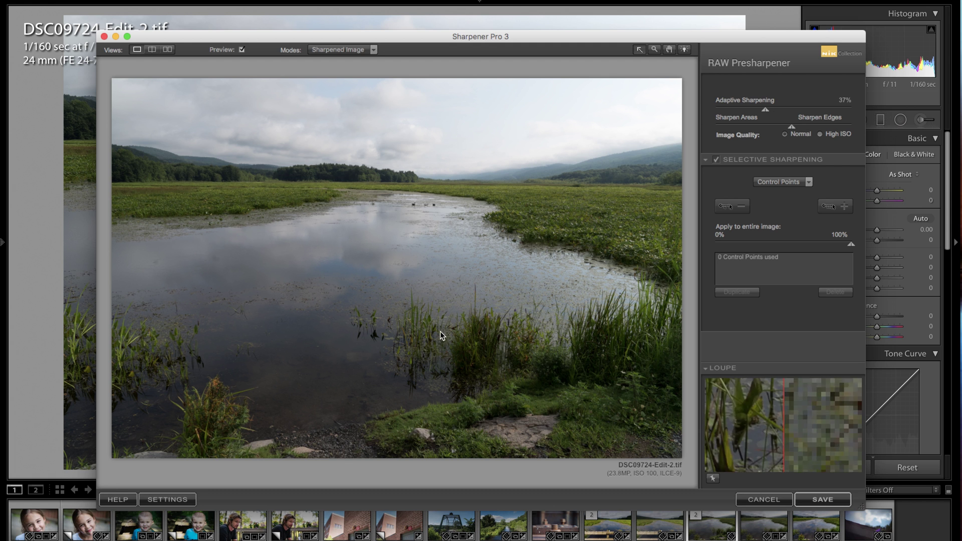
click(816, 500)
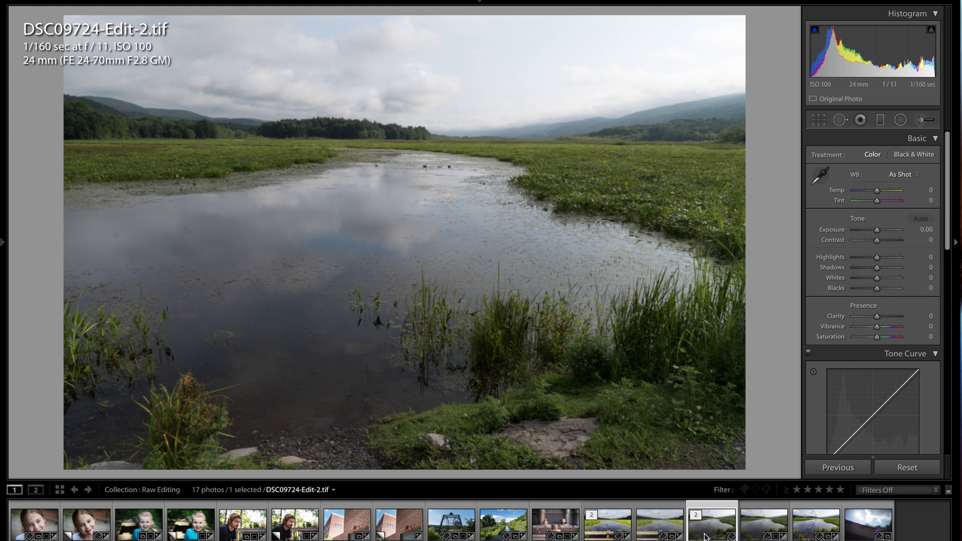
Open DSC09724-Edit-2.tif in Color Efex Pro 4, choosing to edit the original file.
right_click(474, 297)
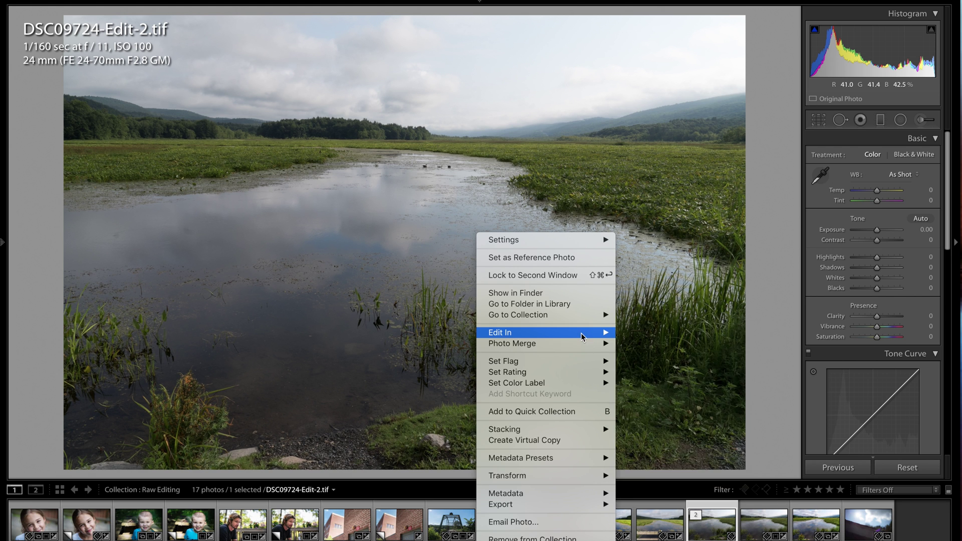
mouse_move(593, 334)
click(709, 376)
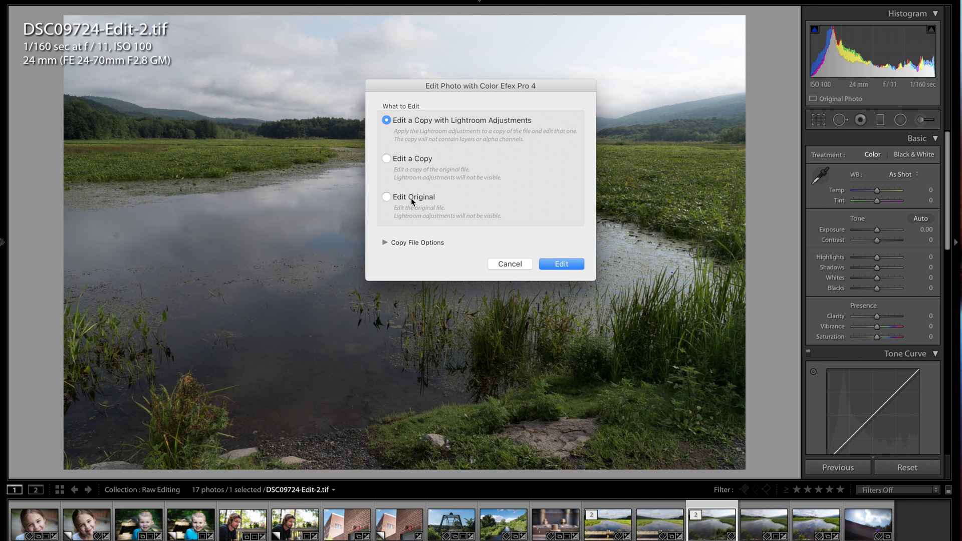
click(410, 197)
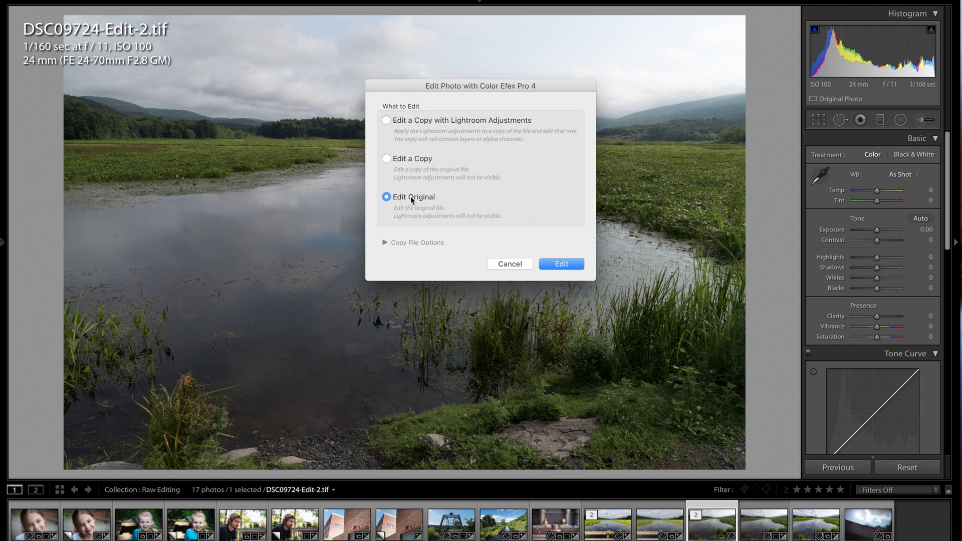
click(570, 265)
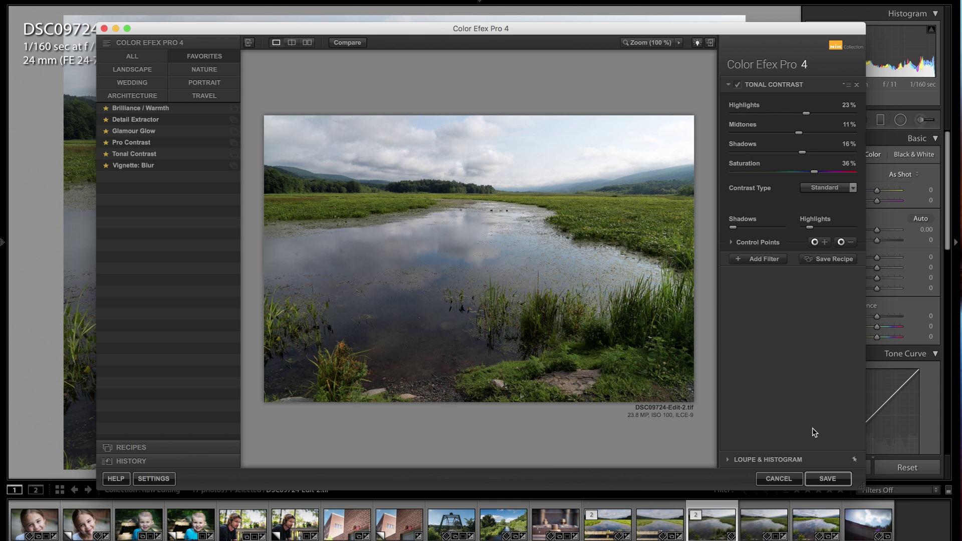
Add a Detail Extractor filter on top of Tonal Contrast and set its Detail Extractor amount to 13%.
click(754, 259)
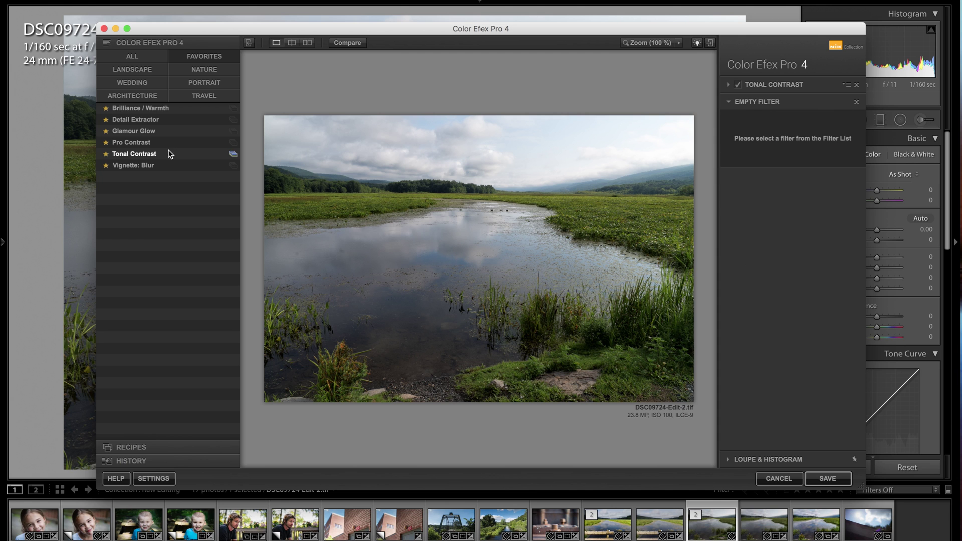
click(132, 120)
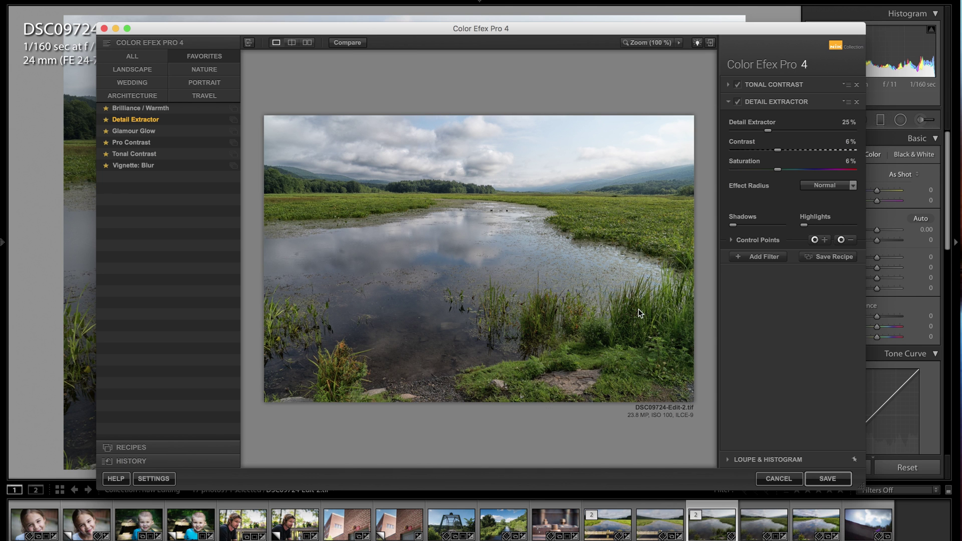
click(766, 130)
drag(766, 130, 751, 132)
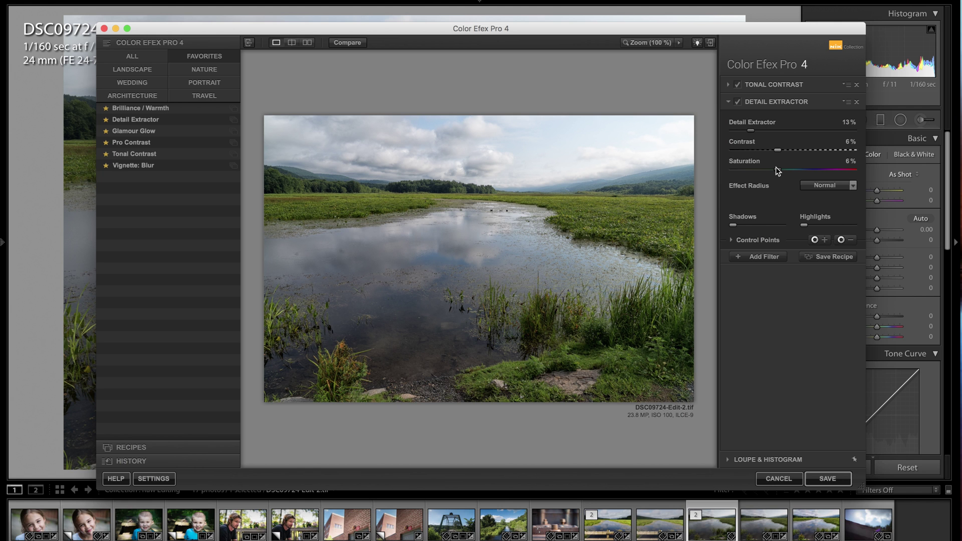
Add a Brilliance / Warmth filter with Saturation at 28% and Warmth at 10%.
click(760, 258)
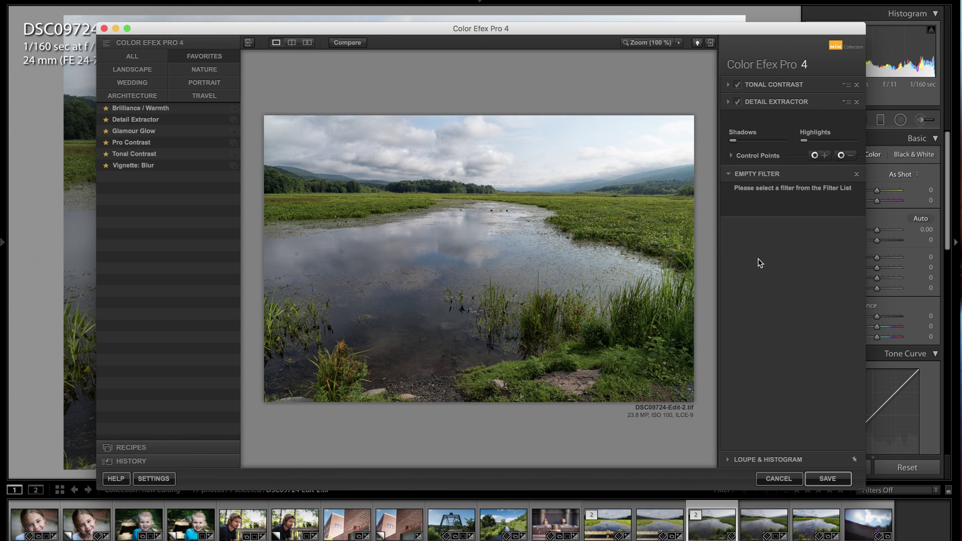
click(133, 108)
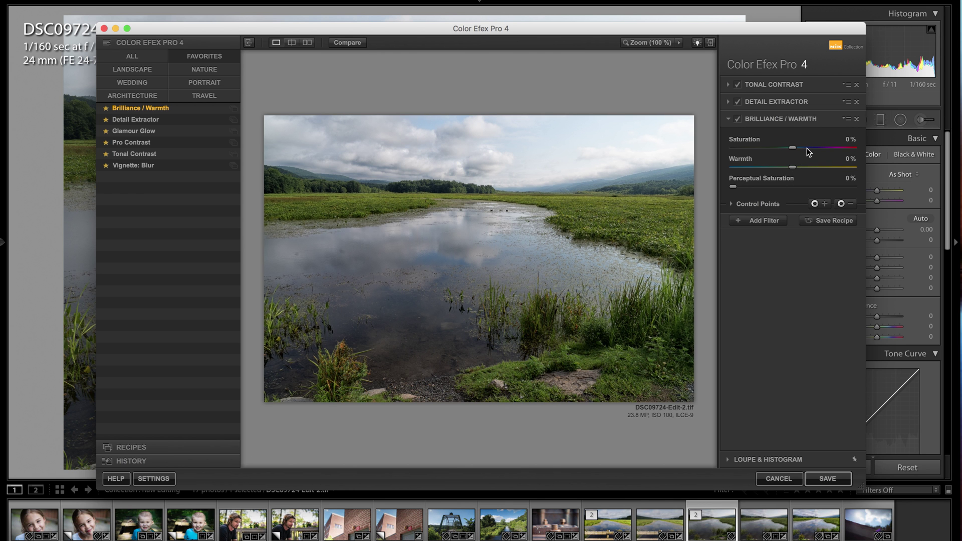
click(806, 148)
drag(808, 149, 812, 151)
Add a Pro Contrast filter, adjust its color cast and contrast corrections, and save the photo.
click(766, 222)
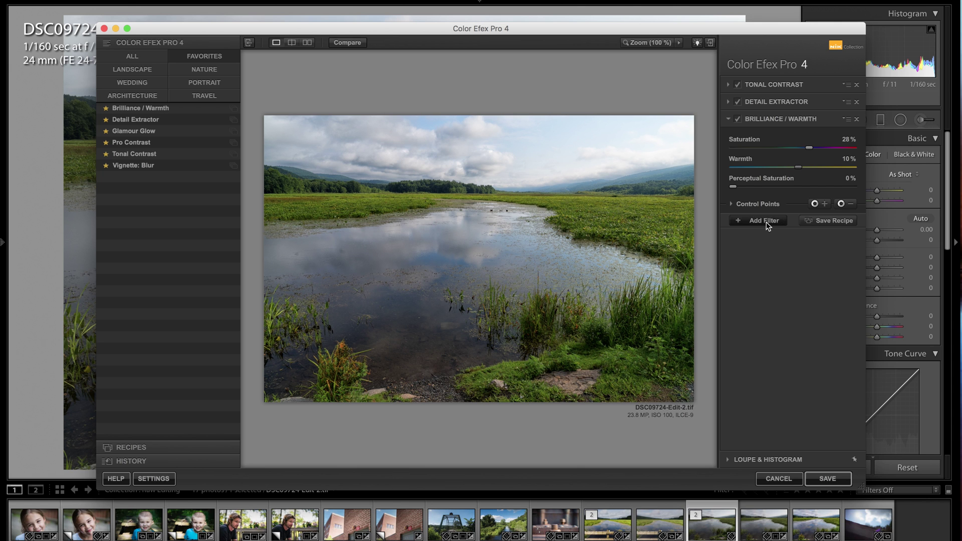
click(137, 144)
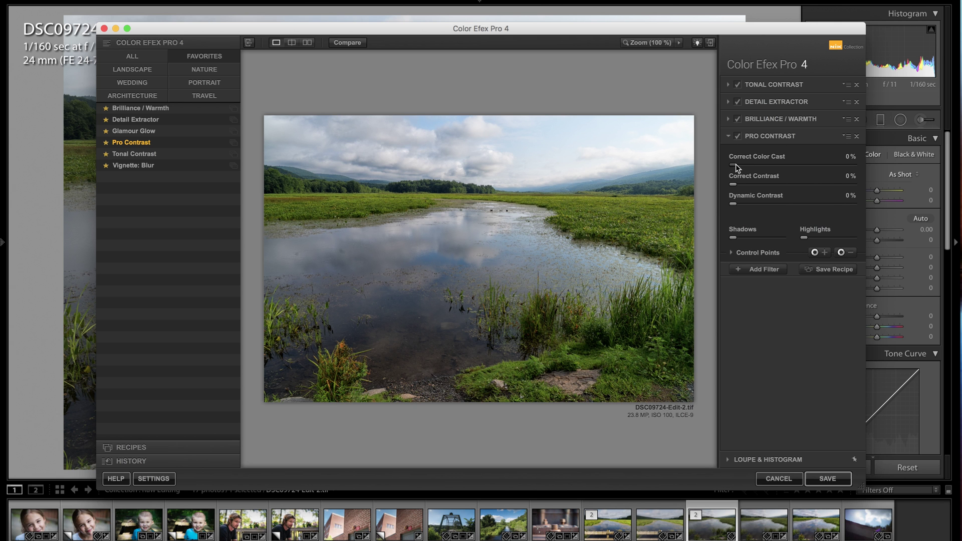
drag(752, 163, 779, 169)
mouse_move(735, 184)
mouse_down()
mouse_move(777, 185)
mouse_move(762, 184)
mouse_move(762, 206)
mouse_move(743, 201)
mouse_move(767, 200)
mouse_move(740, 199)
mouse_move(772, 203)
mouse_move(732, 203)
mouse_up()
click(826, 476)
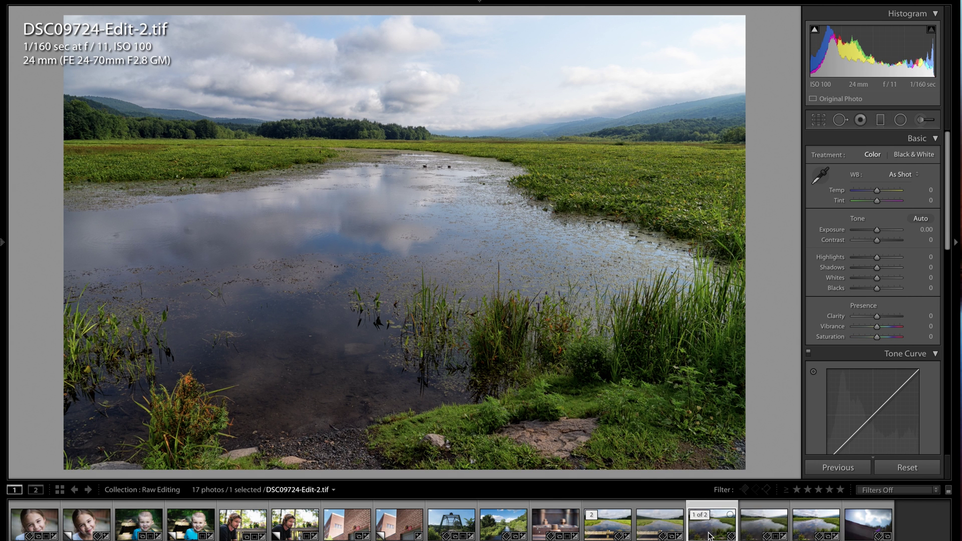
Compare the raw DSC09724.ARW with the edited DSC09724-Edit-2.tif.
click(748, 530)
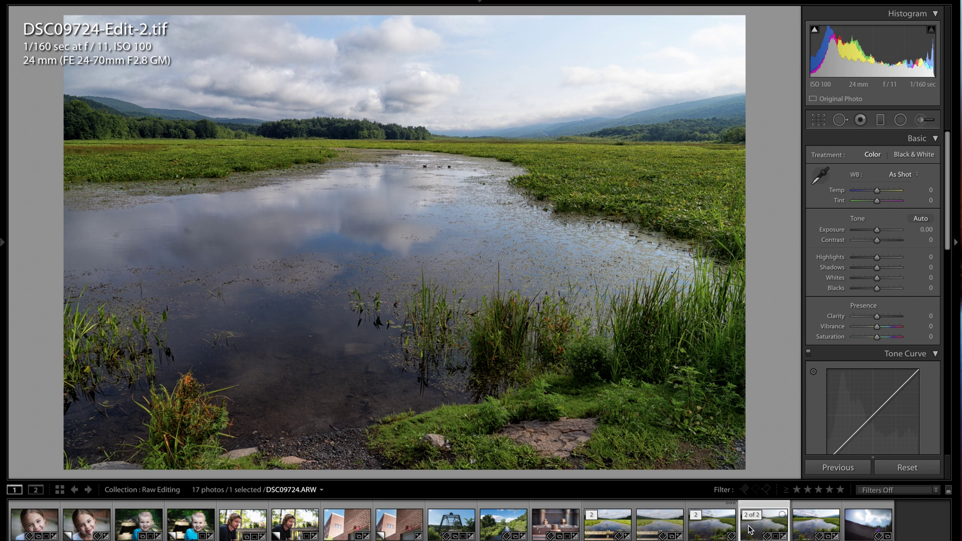
click(709, 533)
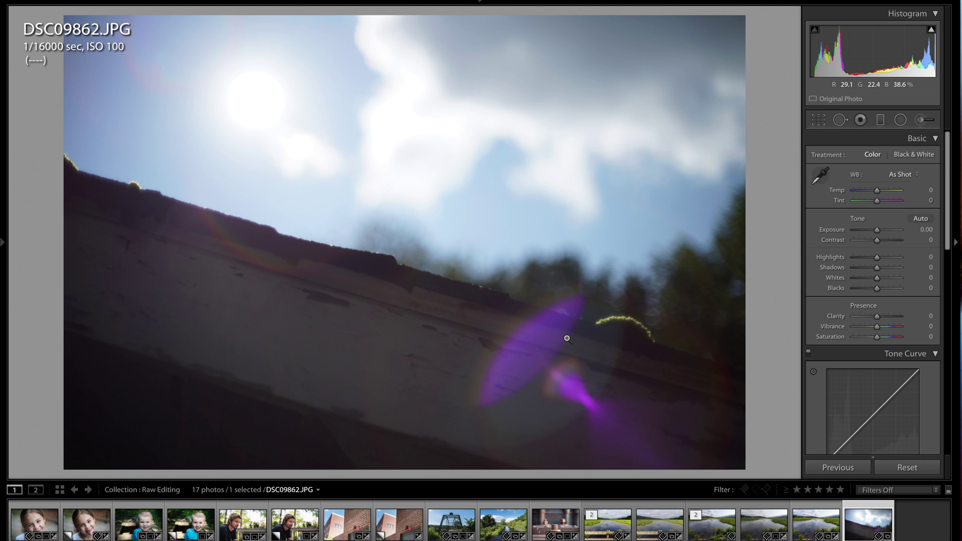
Apply the Medium Contrast point curve to DSC09862.JPG and set its Highlights to -60.
scroll(909, 401, down, 5)
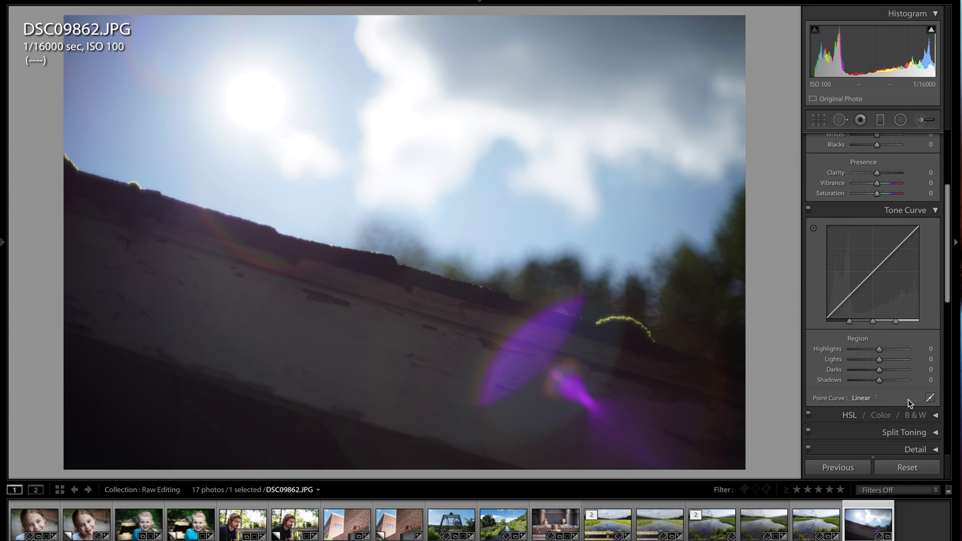
click(878, 400)
click(877, 406)
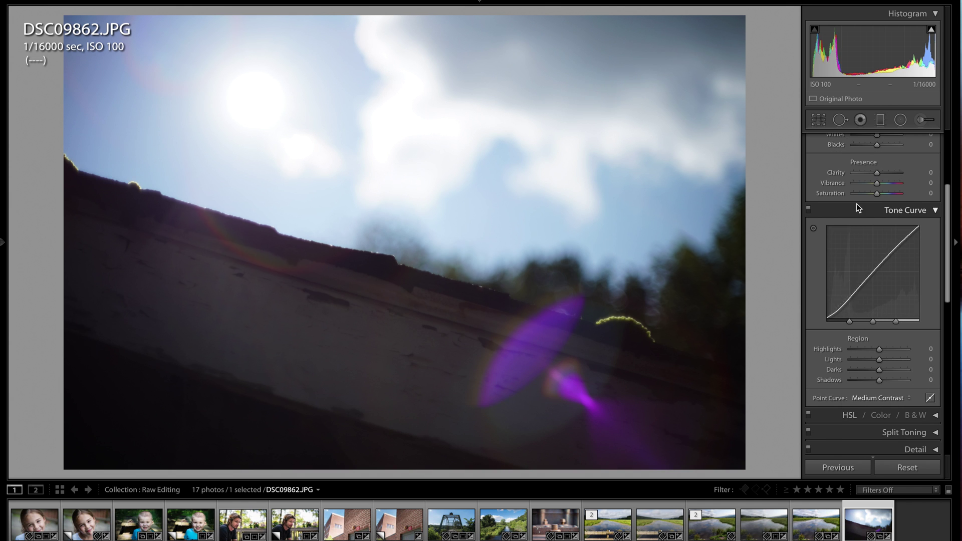
scroll(856, 206, up, 1)
scroll(855, 204, up, 5)
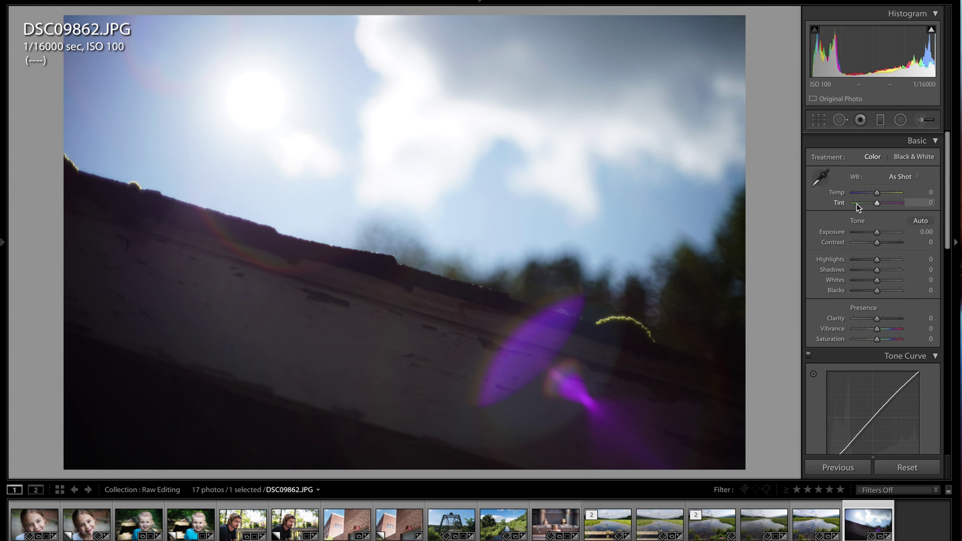
mouse_move(876, 257)
mouse_down()
mouse_move(852, 259)
mouse_move(862, 258)
mouse_up()
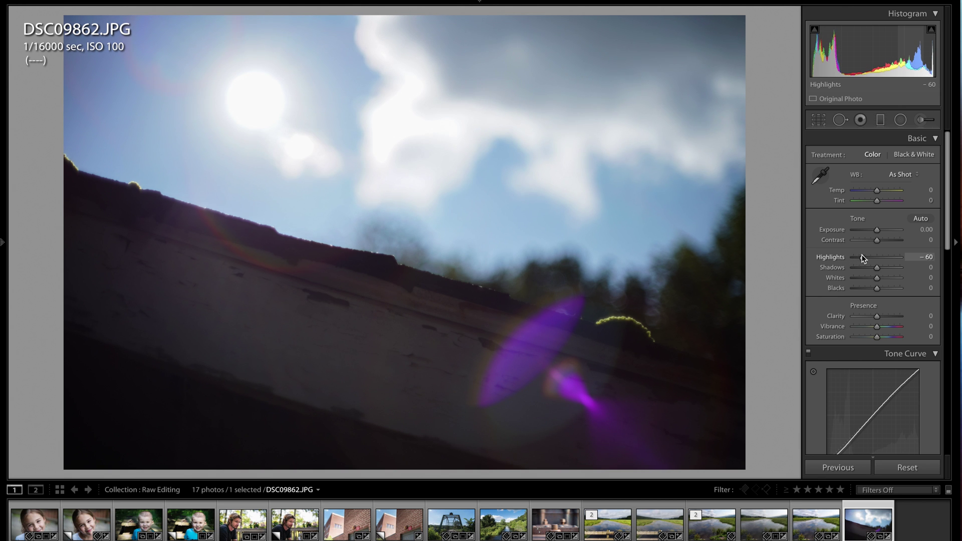
Add a post-crop vignette with amount -24 and feather 70, and set Vibrance to +31.
scroll(862, 317, down, 10)
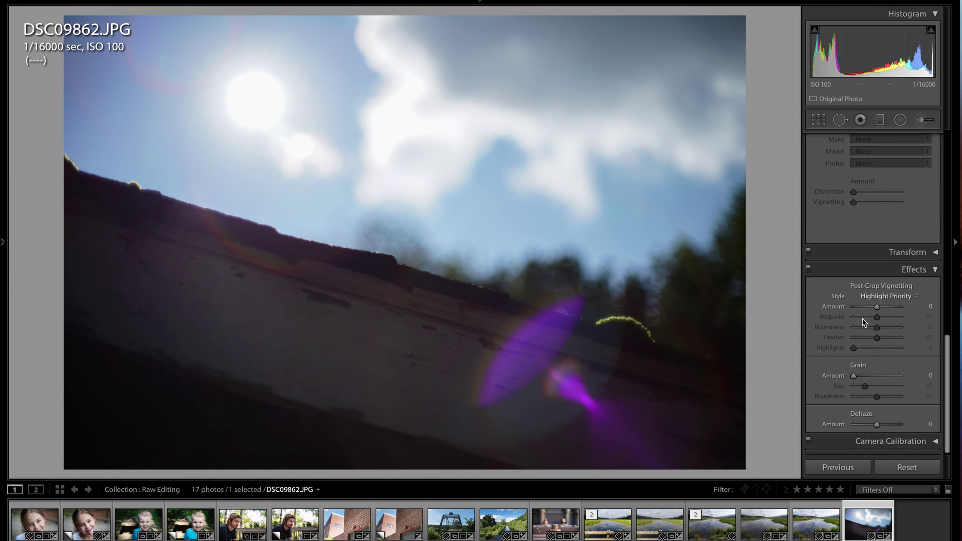
drag(876, 306, 870, 306)
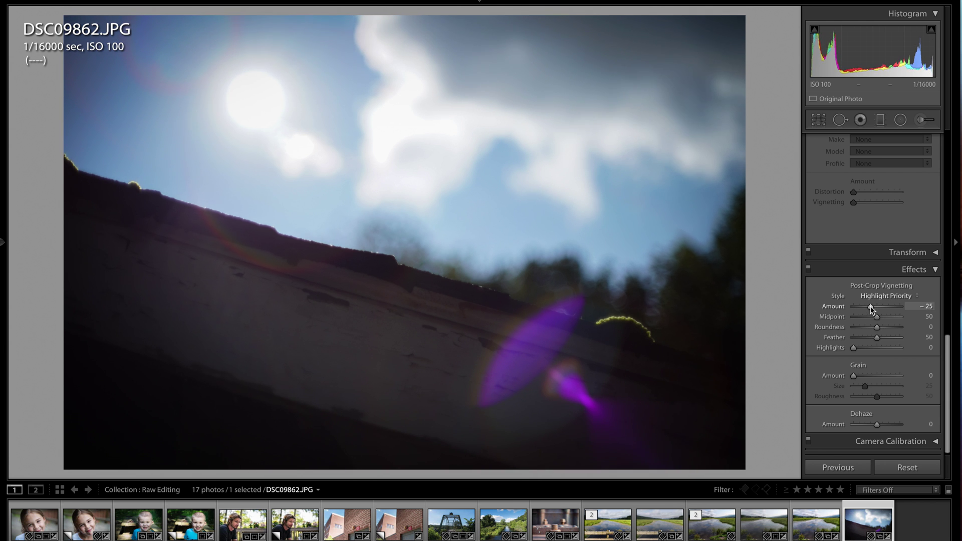
click(885, 339)
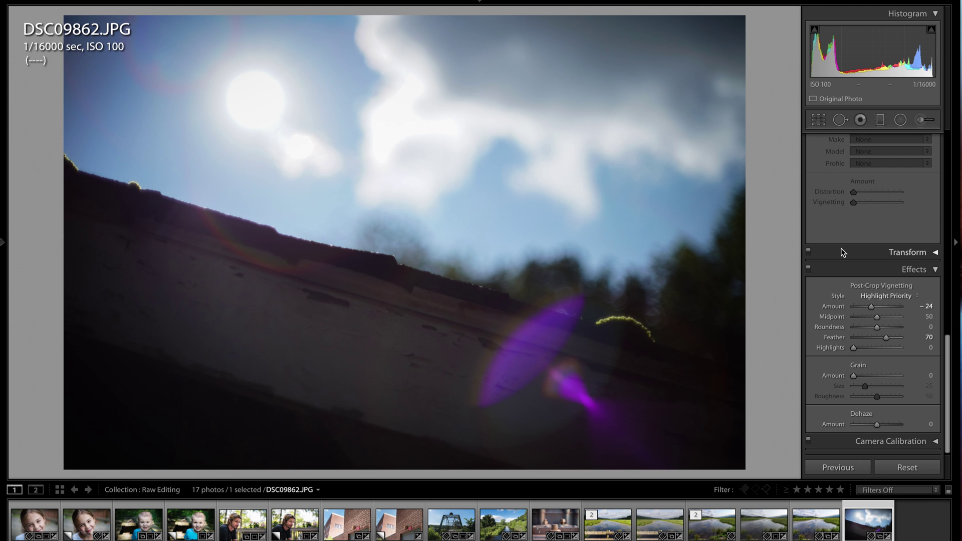
scroll(841, 248, up, 15)
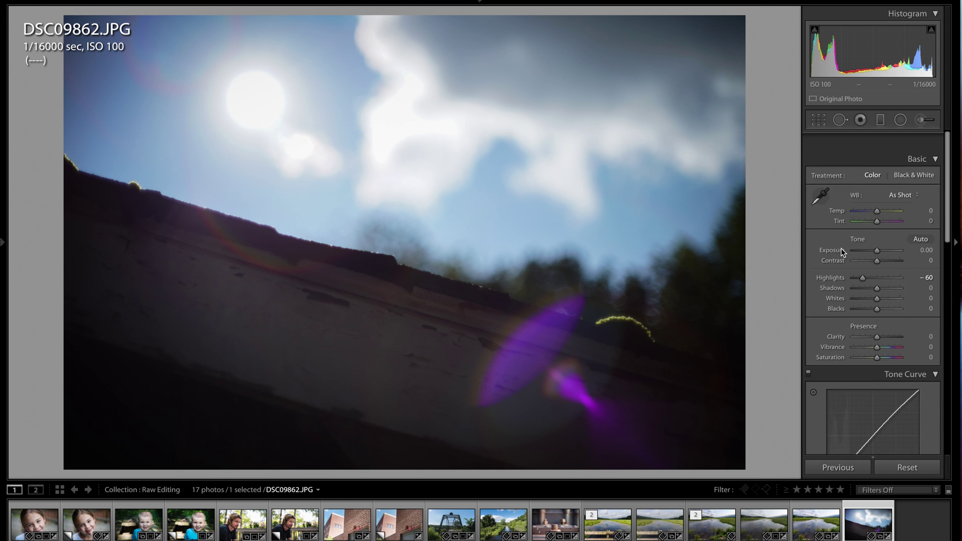
drag(876, 327, 885, 326)
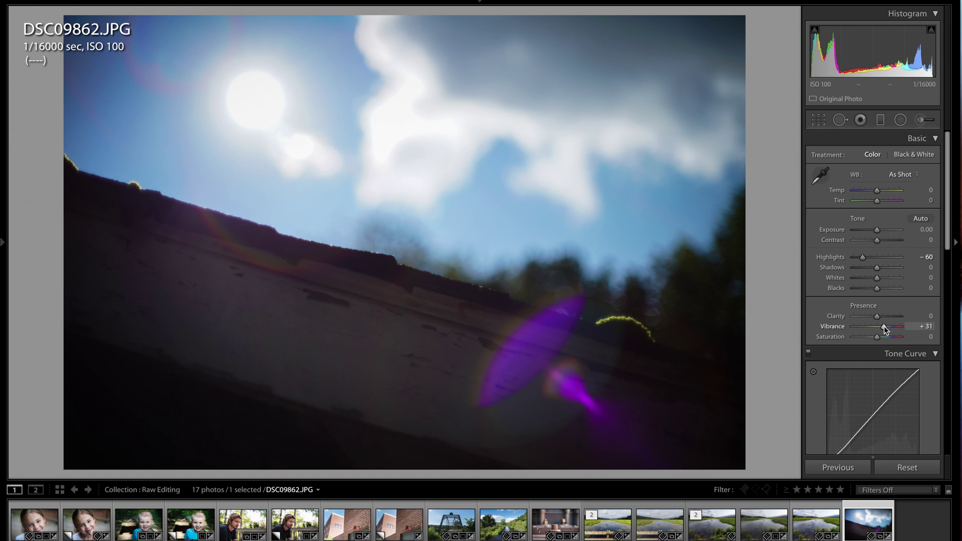
Brighten the dark wall below the sky with an adjustment brush set to Exposure 0.59.
click(924, 120)
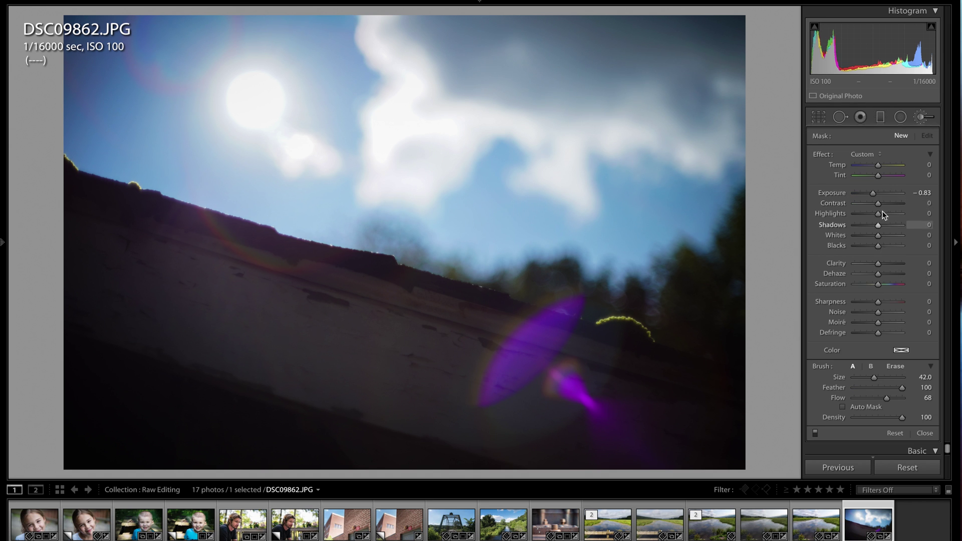
drag(873, 193, 881, 193)
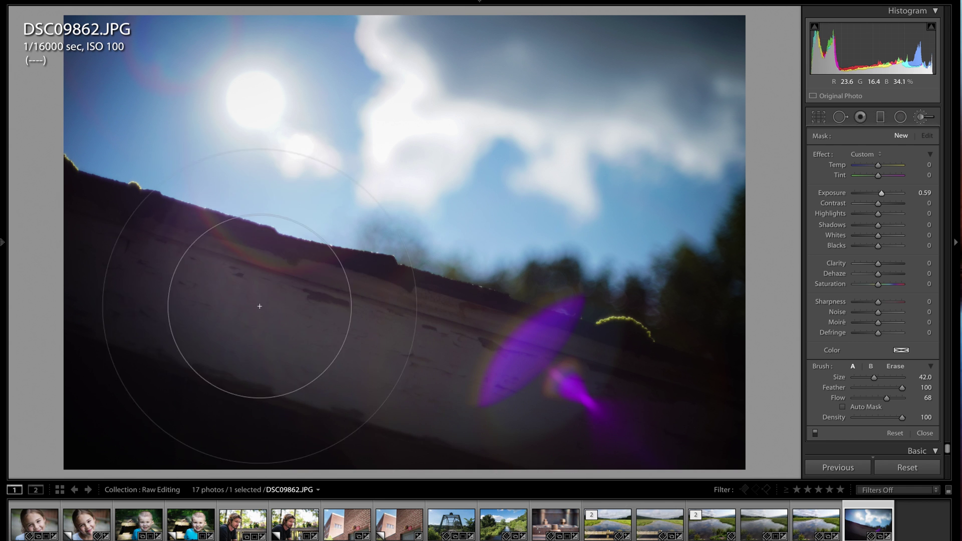
click(510, 394)
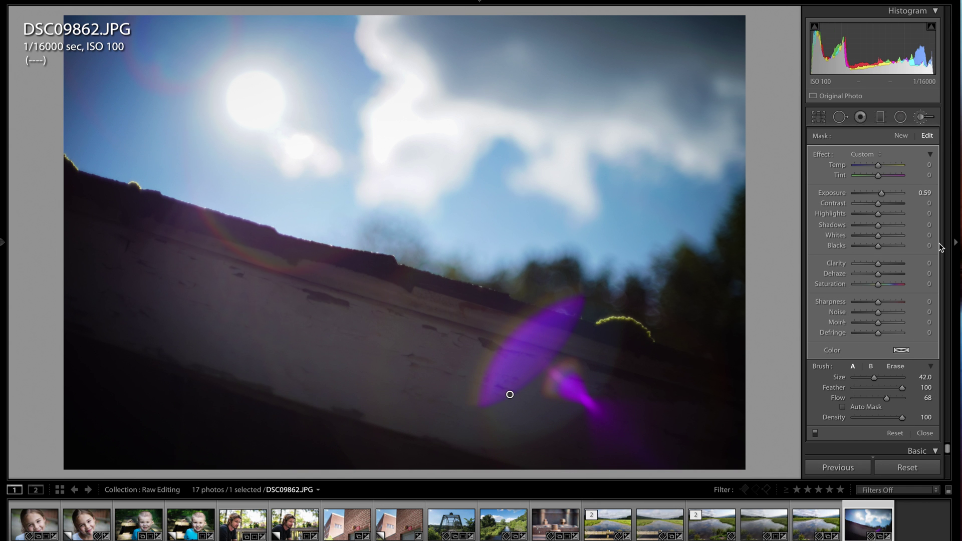
Compare the photo with its unedited version and set the Highlights to +16.
key(backslash)
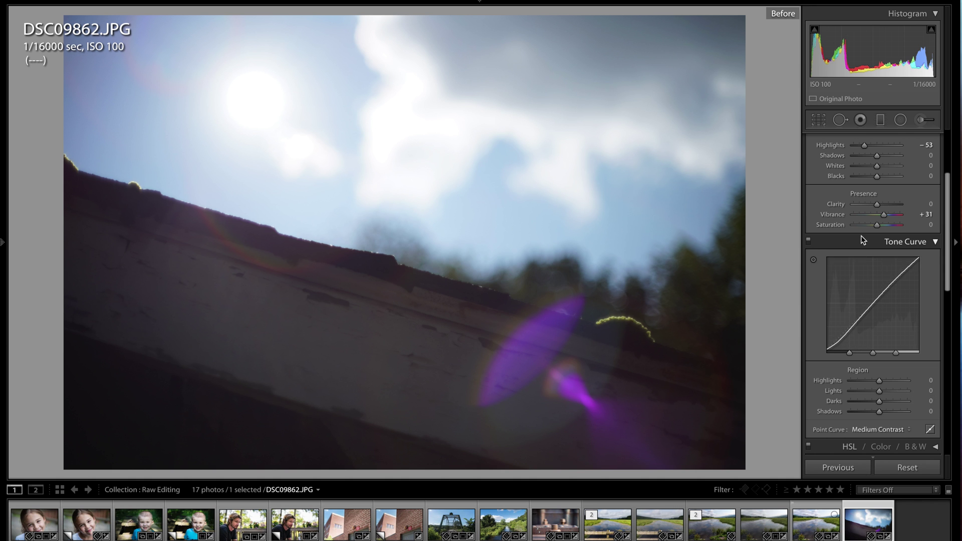
scroll(861, 235, up, 5)
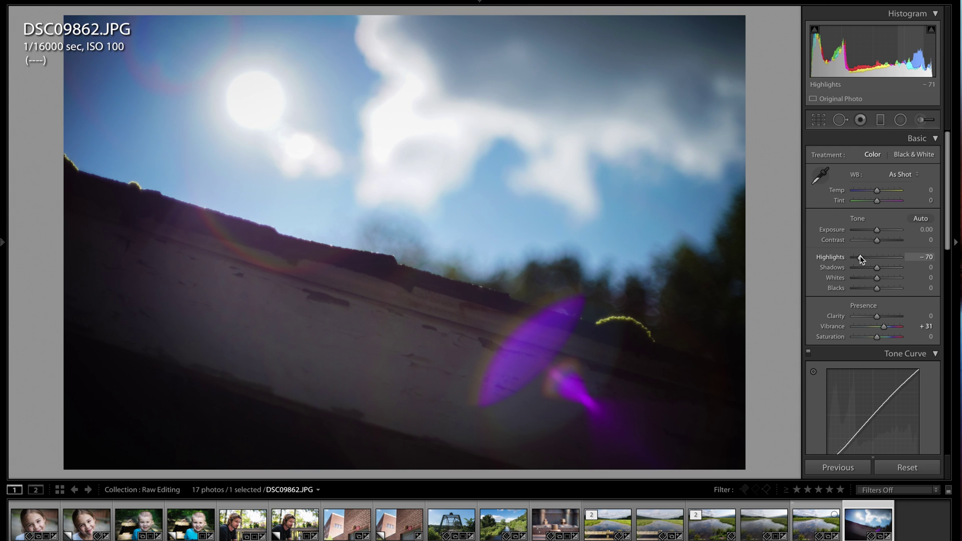
drag(864, 257, 881, 258)
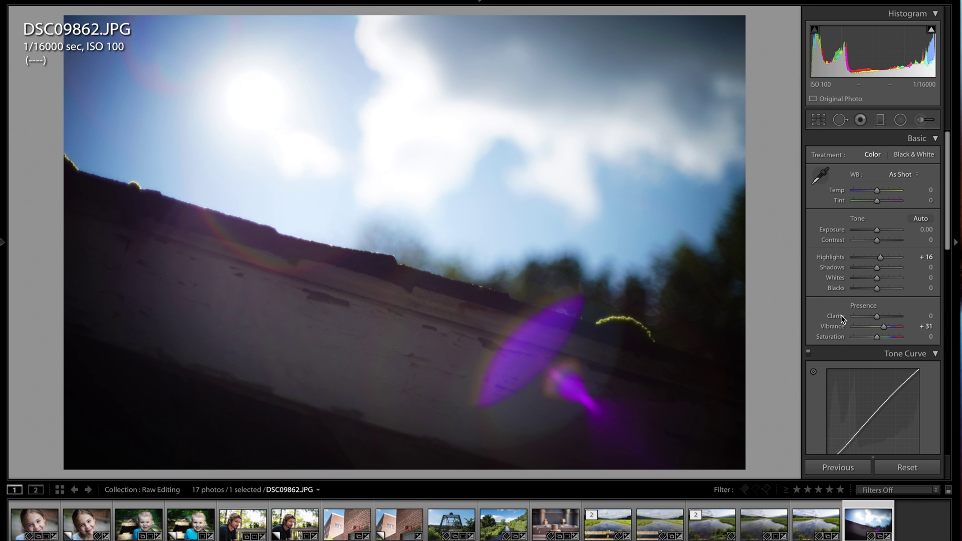
Review the other photos in the collection, viewing DSC09724-Edit.tif, DSC09717-Edit-2.tif, DSC09709.ARW and DSC08983.ARW.
scroll(851, 324, down, 2)
scroll(852, 324, down, 7)
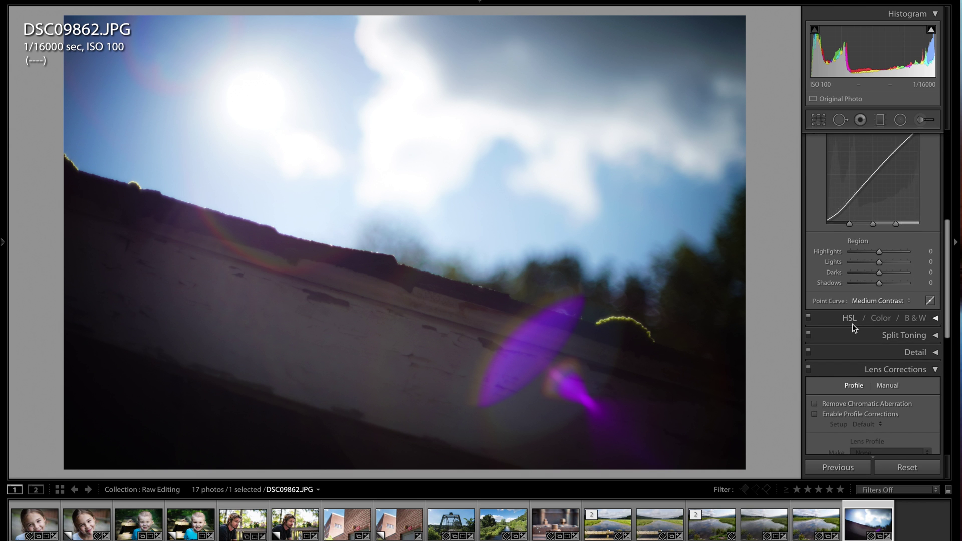
key(Left)
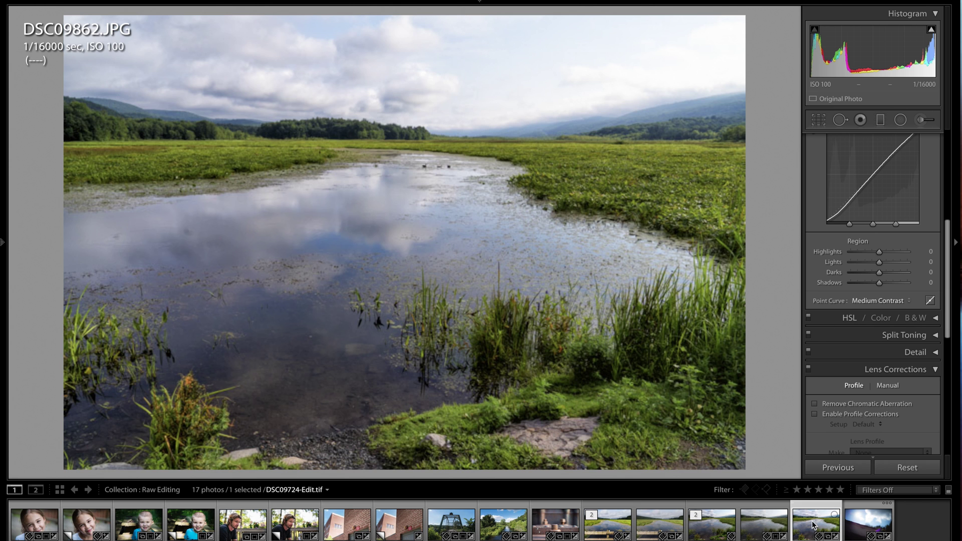
click(605, 530)
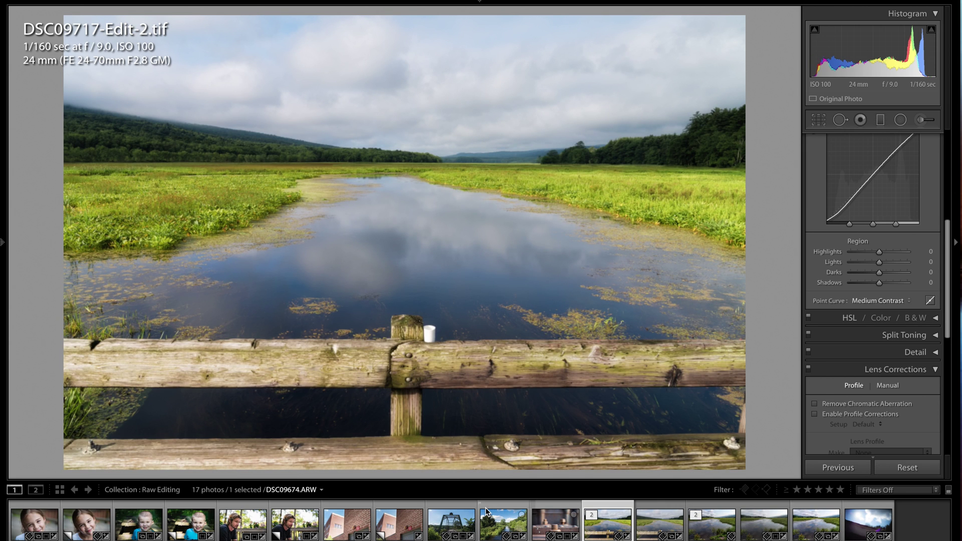
click(542, 527)
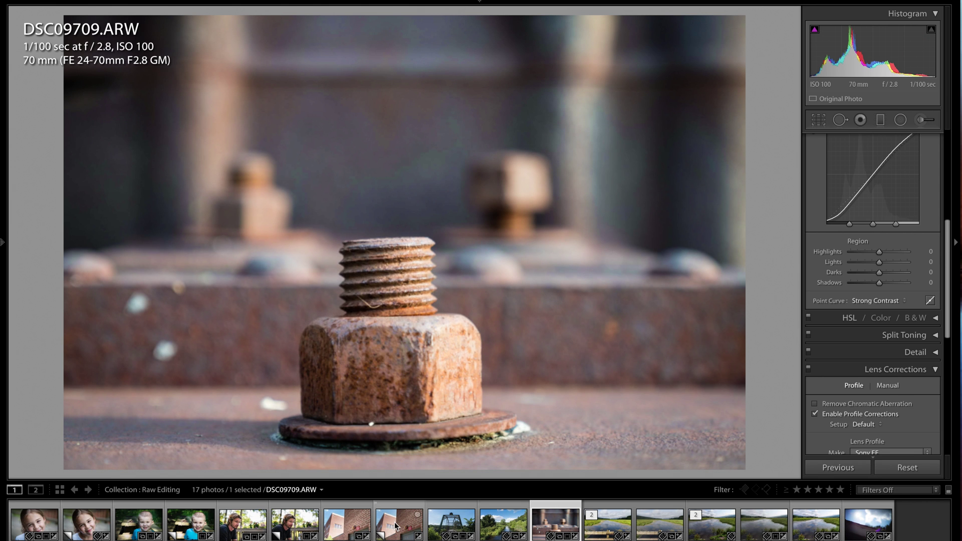
click(340, 526)
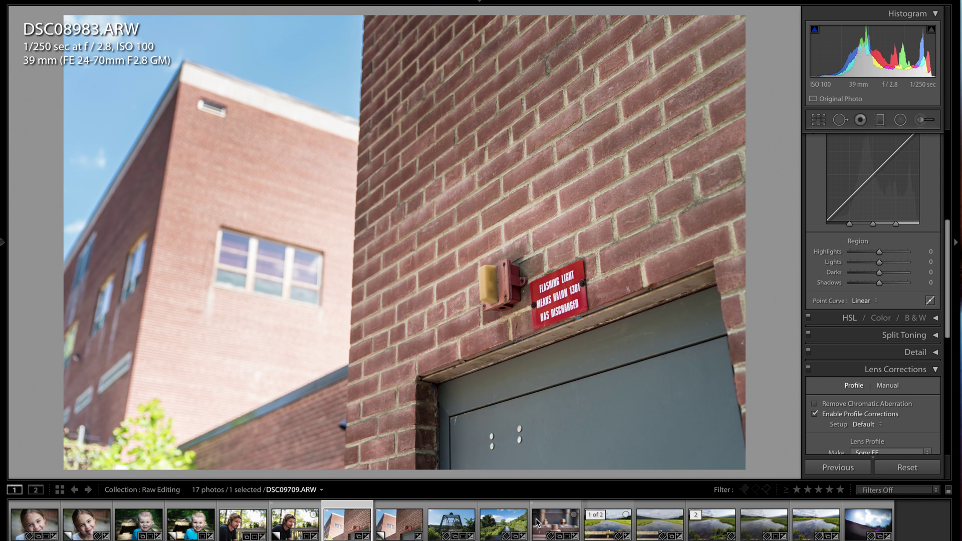